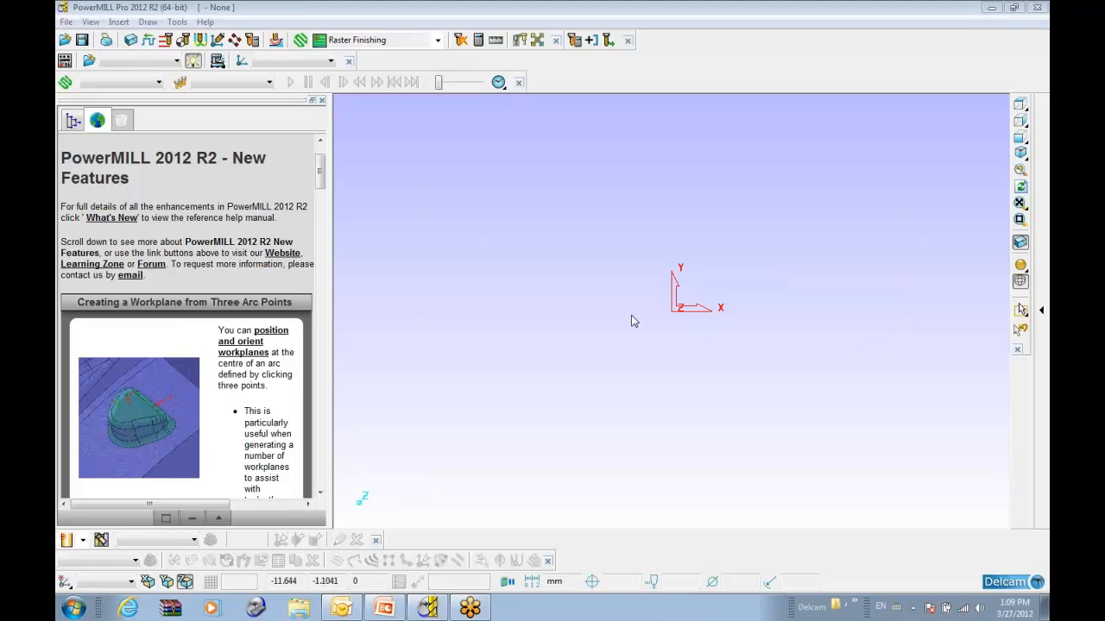
Widen the new-features pane and open the sample project for Creating a Workplane from Three Arc Points
drag(331, 239, 366, 238)
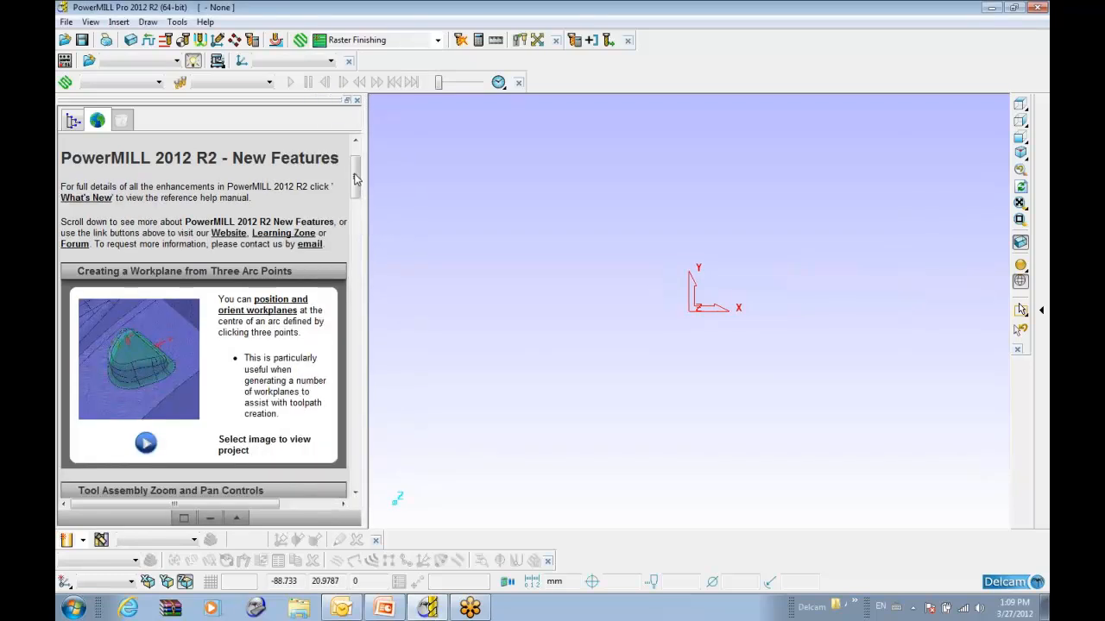
drag(356, 178, 356, 174)
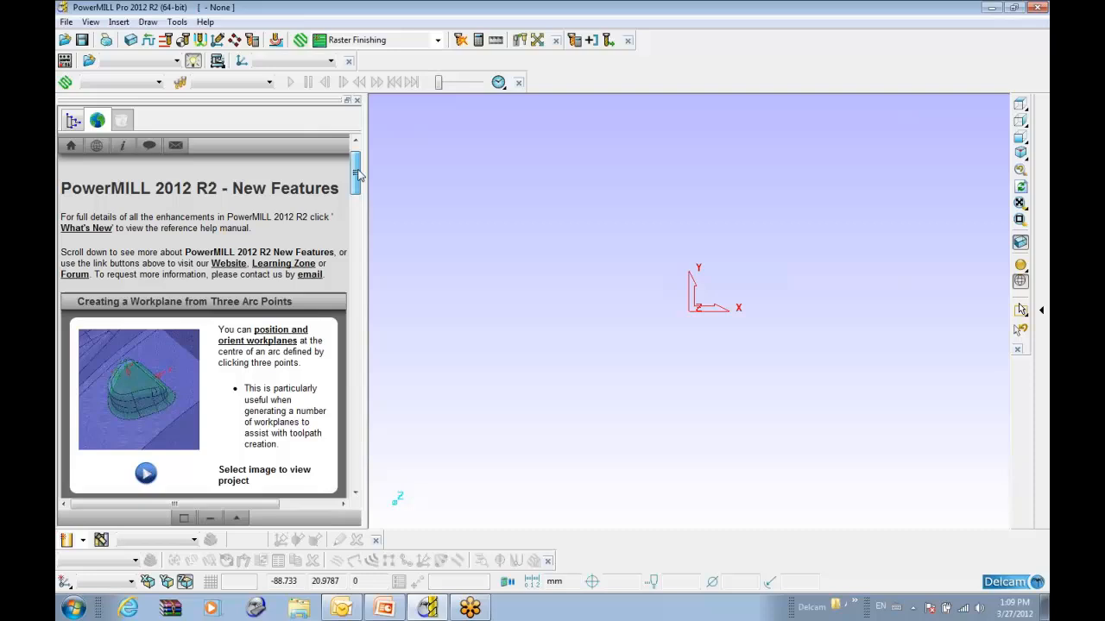
click(134, 388)
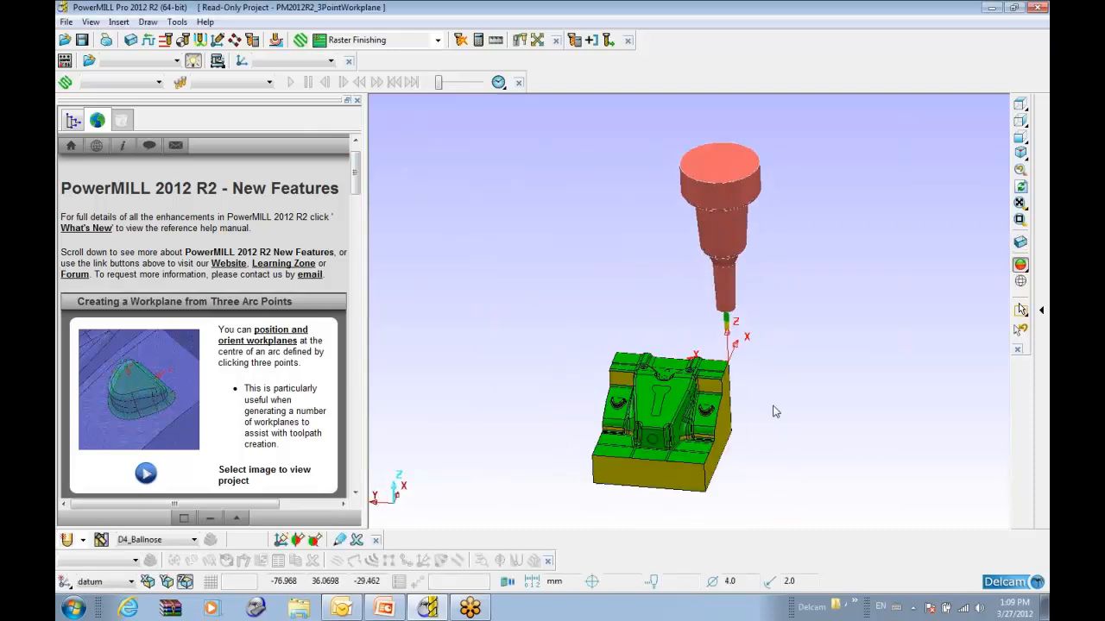
Create a workplane from three arc points by picking three points around the circle on the die's vertical front face
middle_drag(675, 371, 746, 391)
shift+middle_drag(634, 418, 682, 332)
middle_drag(611, 304, 746, 402)
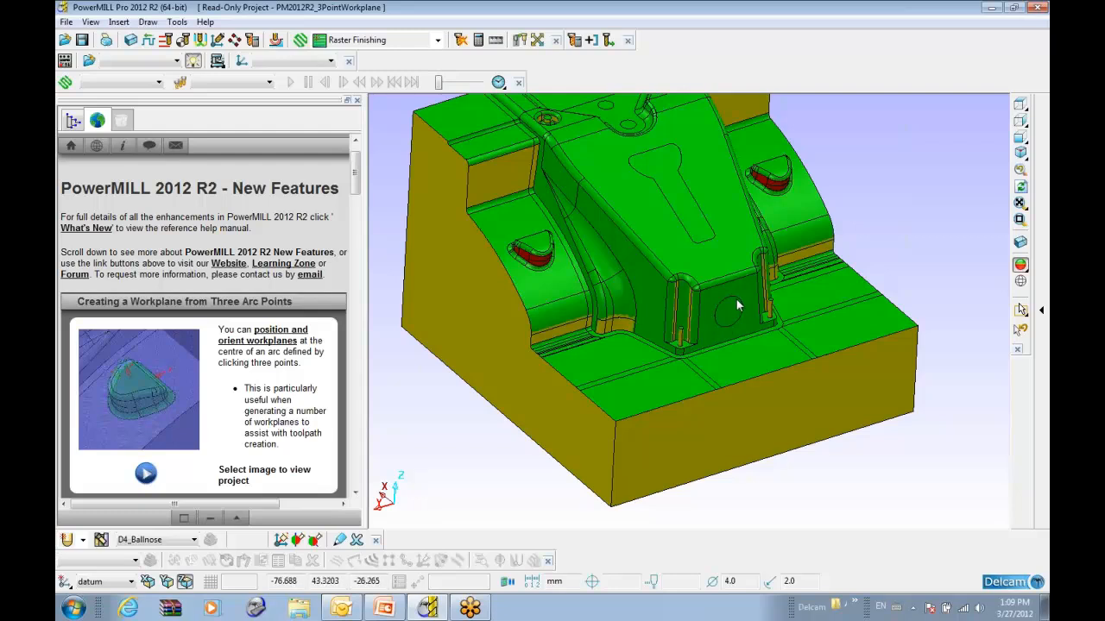
middle_drag(691, 327, 620, 271)
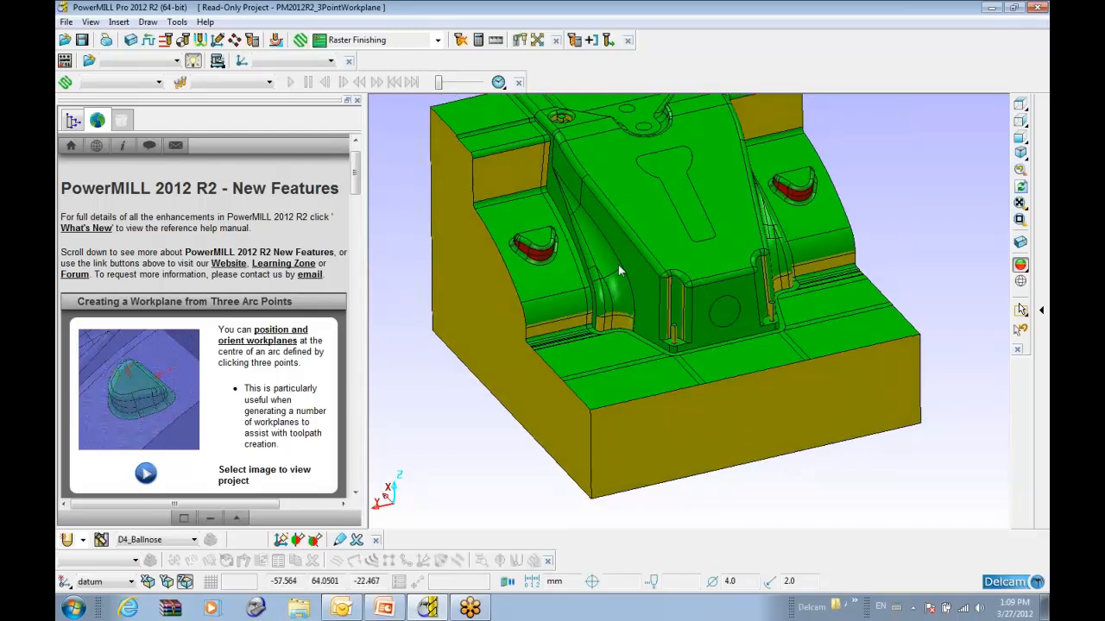
scroll(703, 314, up, 2)
scroll(702, 315, up, 3)
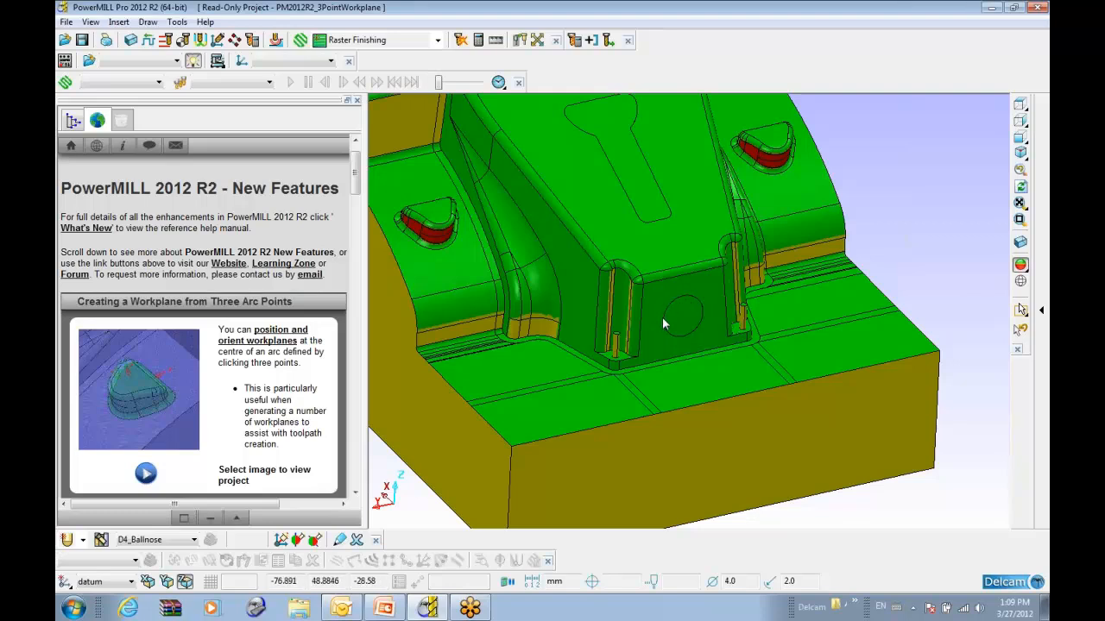
click(74, 121)
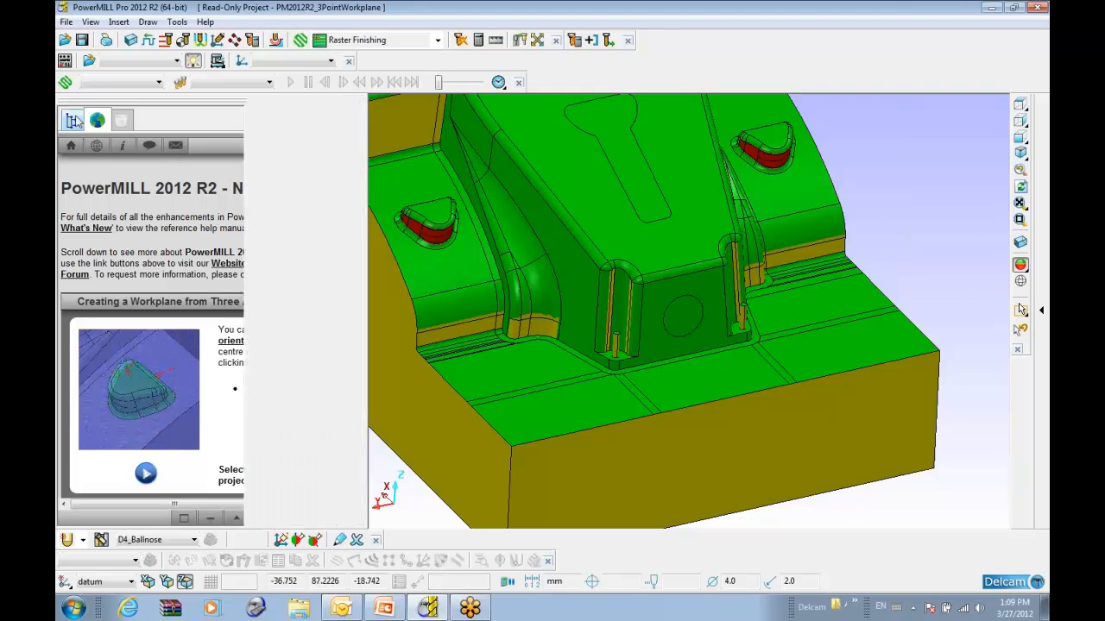
right_click(116, 243)
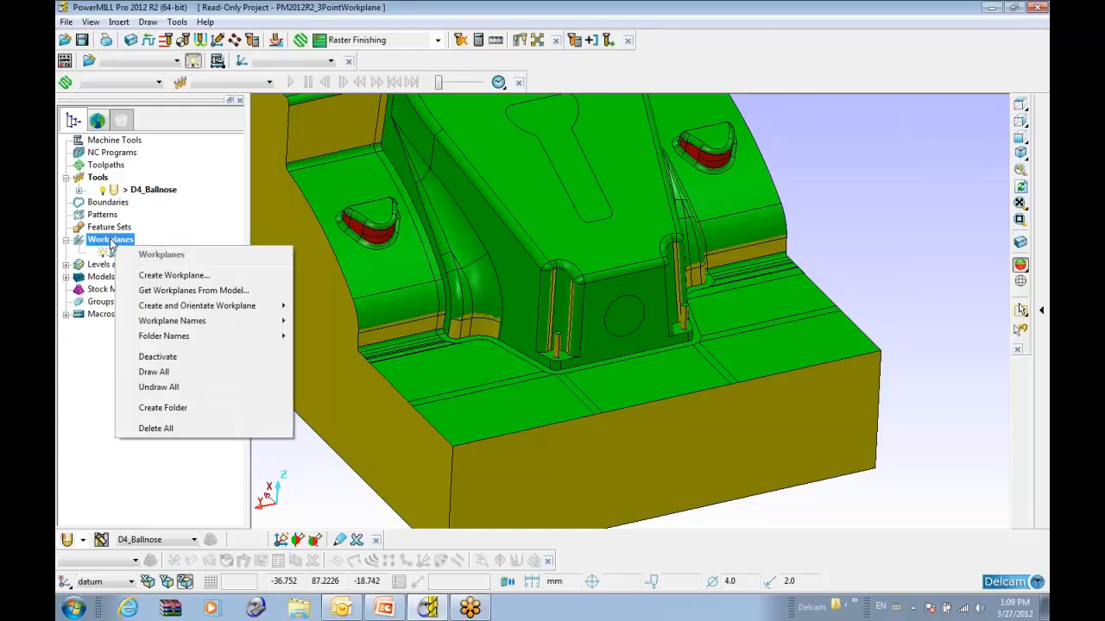
mouse_move(246, 308)
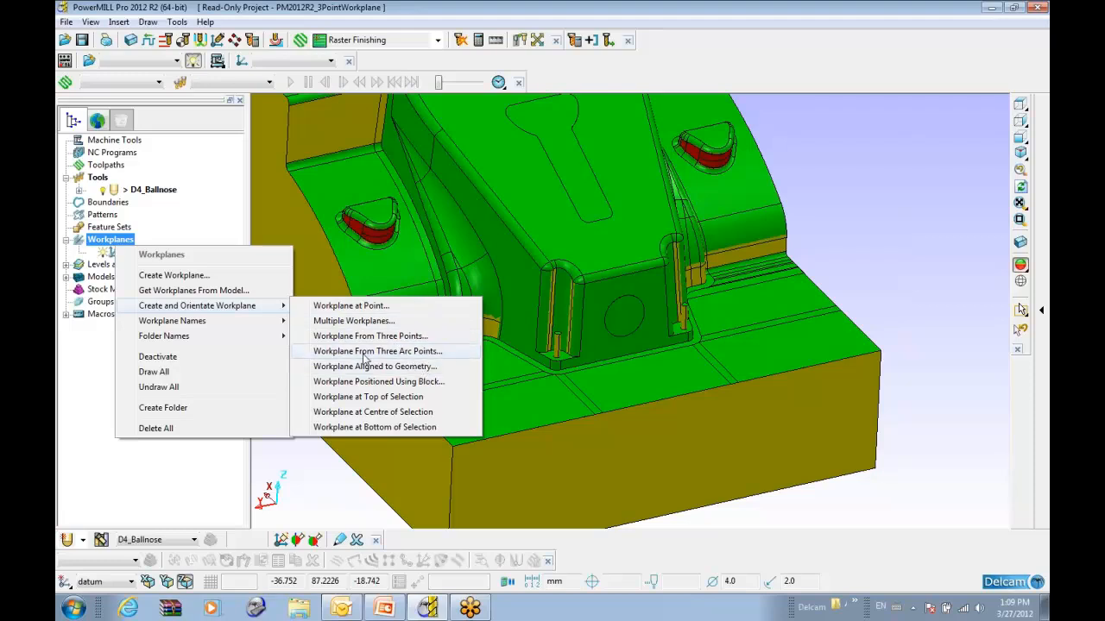
click(420, 352)
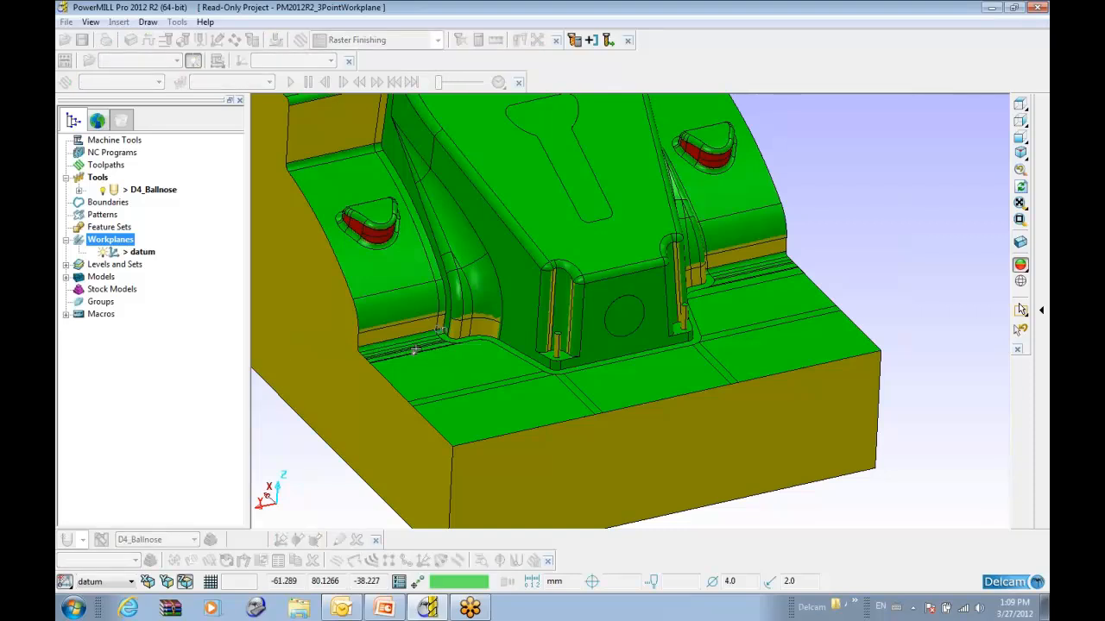
middle_drag(627, 297, 613, 302)
click(613, 302)
scroll(627, 302, up, 2)
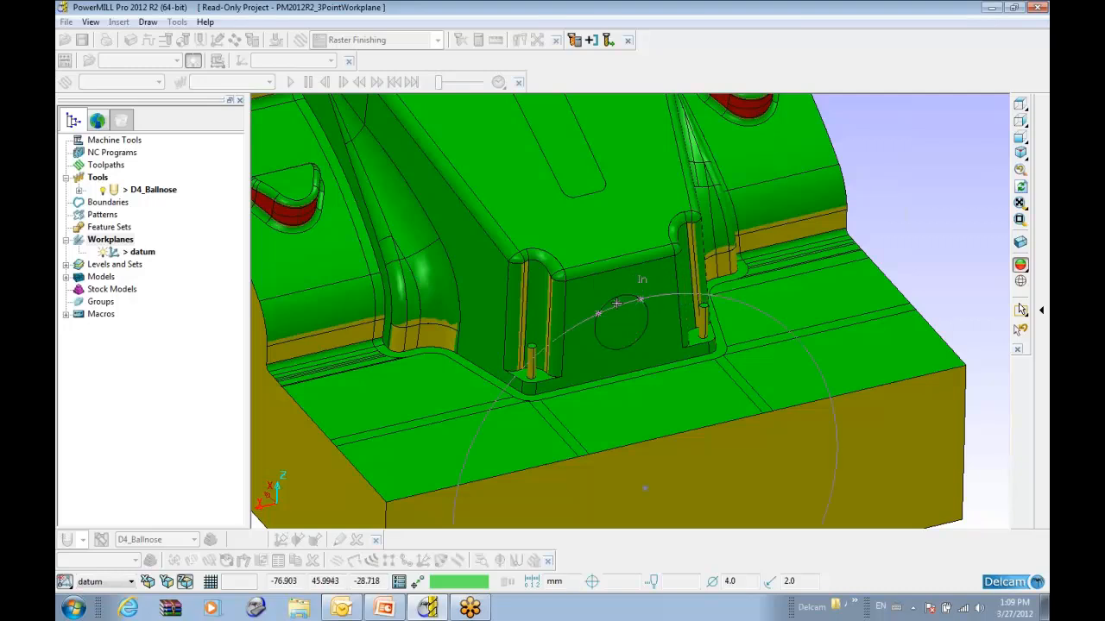
click(620, 349)
Accept the circle's centre as the workplane origin and set its axes with Y upward and Z pointing out of the face
middle_drag(680, 341, 580, 366)
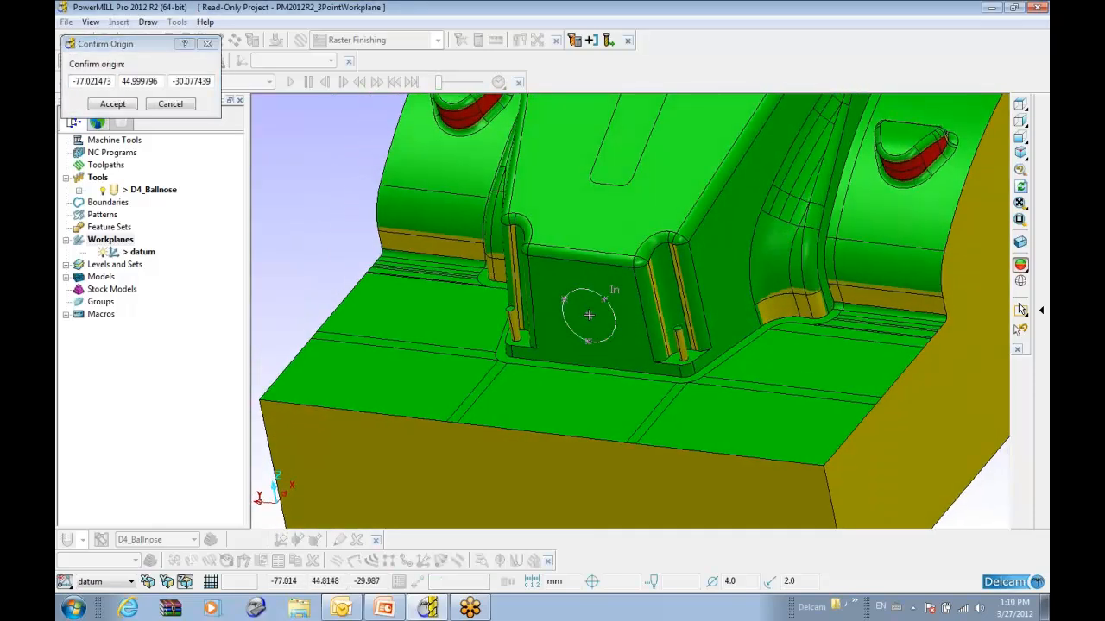
middle_drag(575, 287, 605, 271)
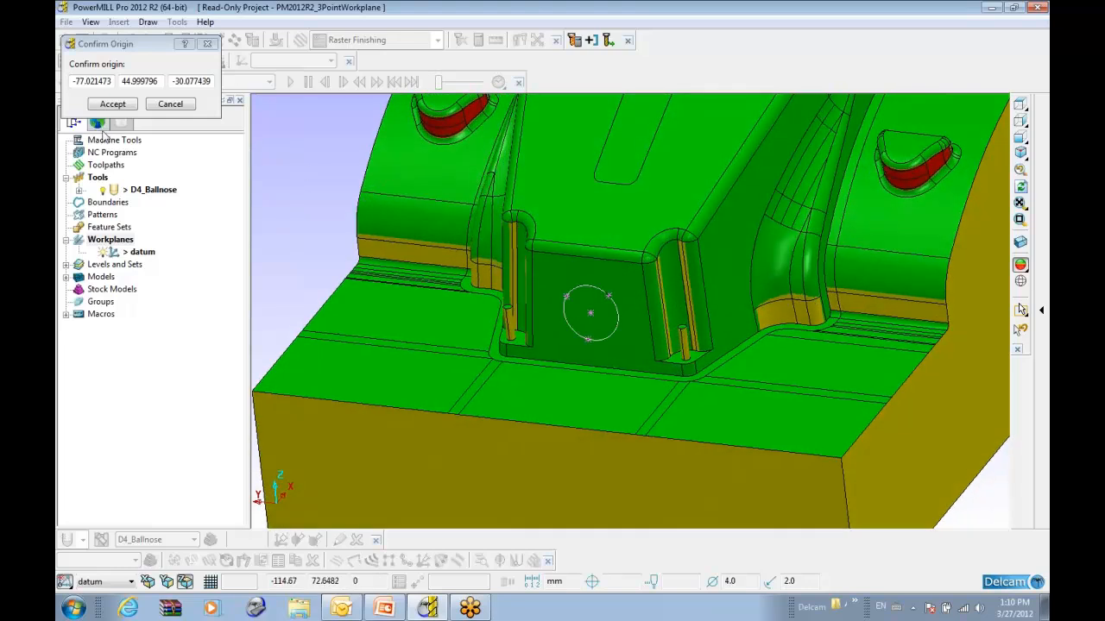
click(112, 103)
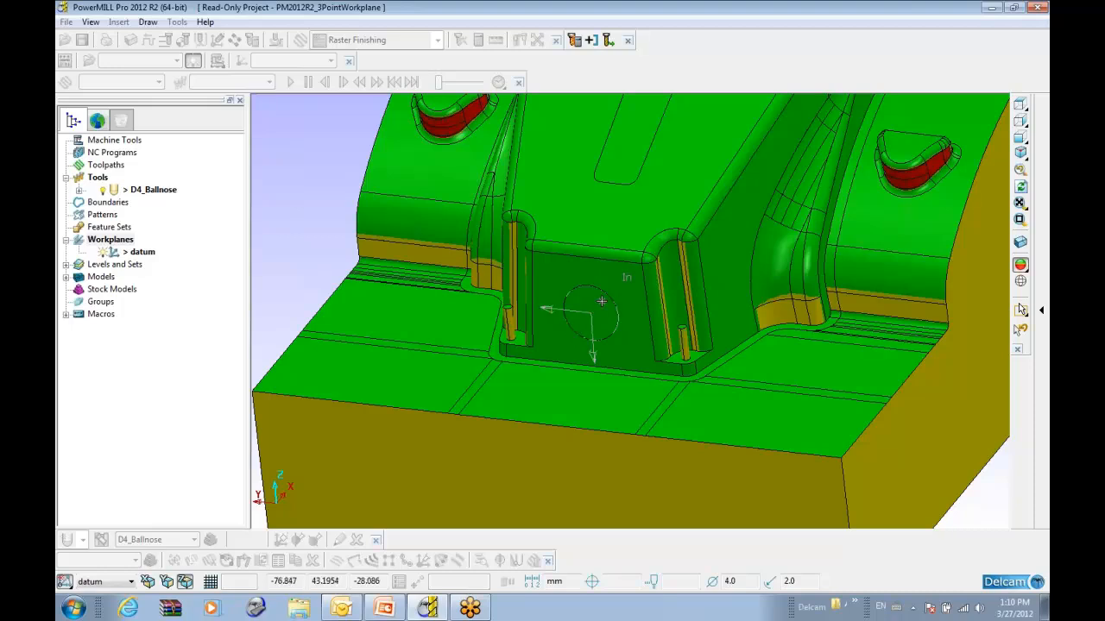
click(580, 323)
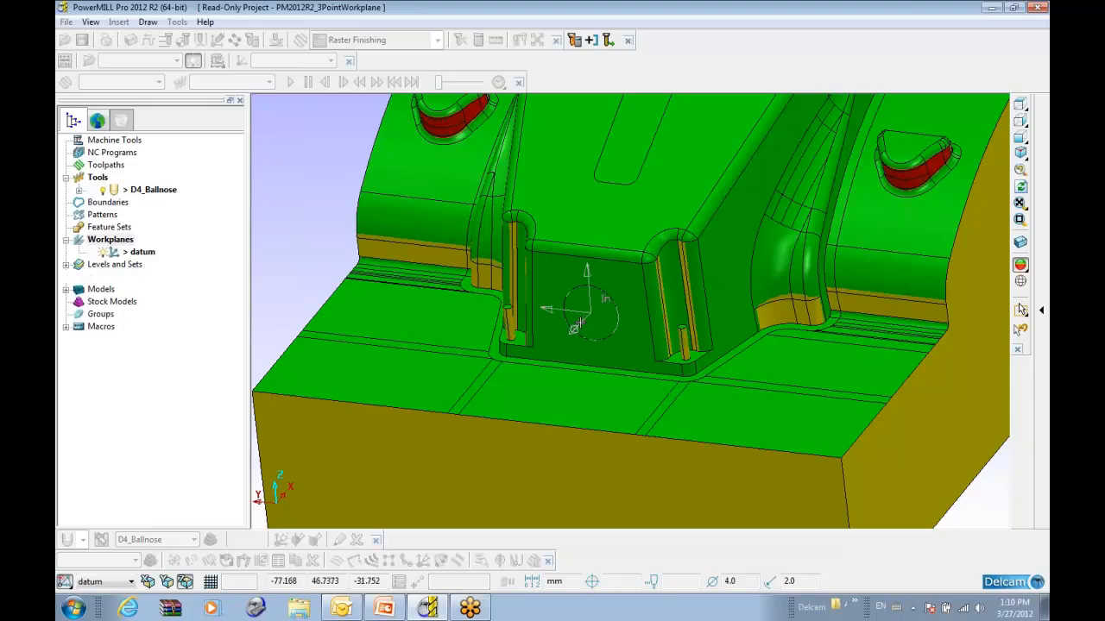
middle_drag(471, 315, 474, 314)
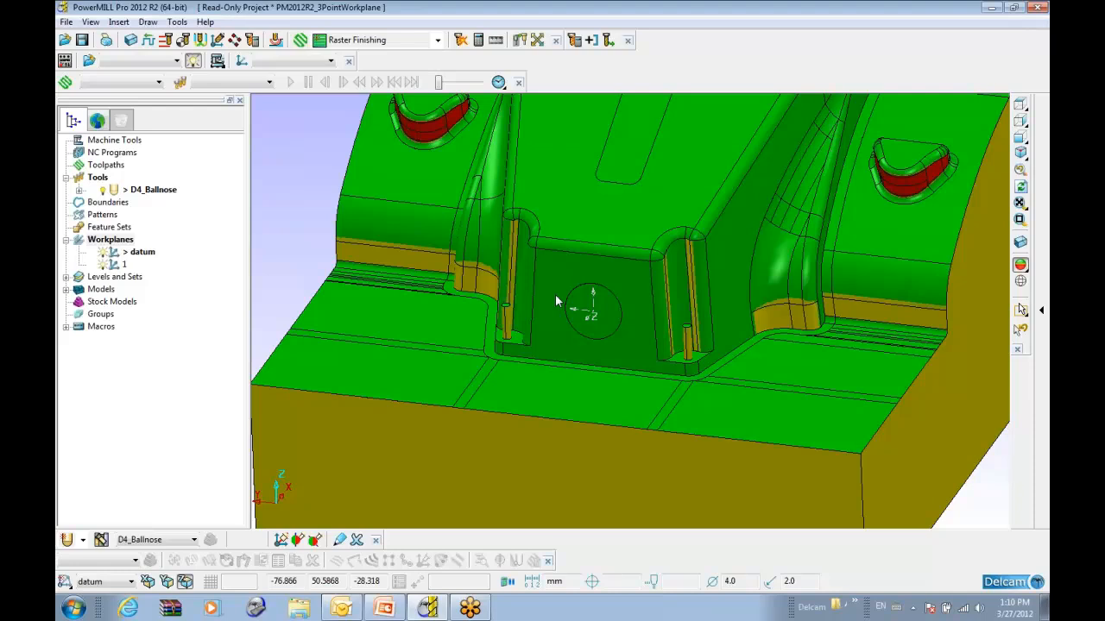
Examine the new workplane on the circle and its position relative to the datum workplane at the block's rear corner
middle_drag(590, 281, 596, 350)
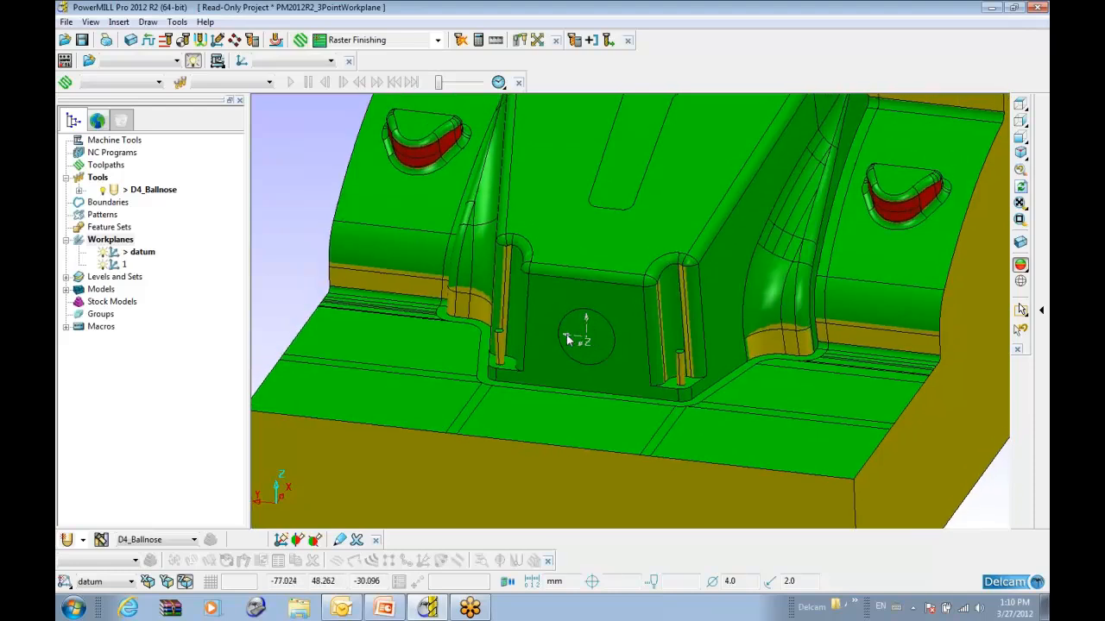
scroll(597, 269, down, 5)
shift+middle_drag(613, 243, 599, 251)
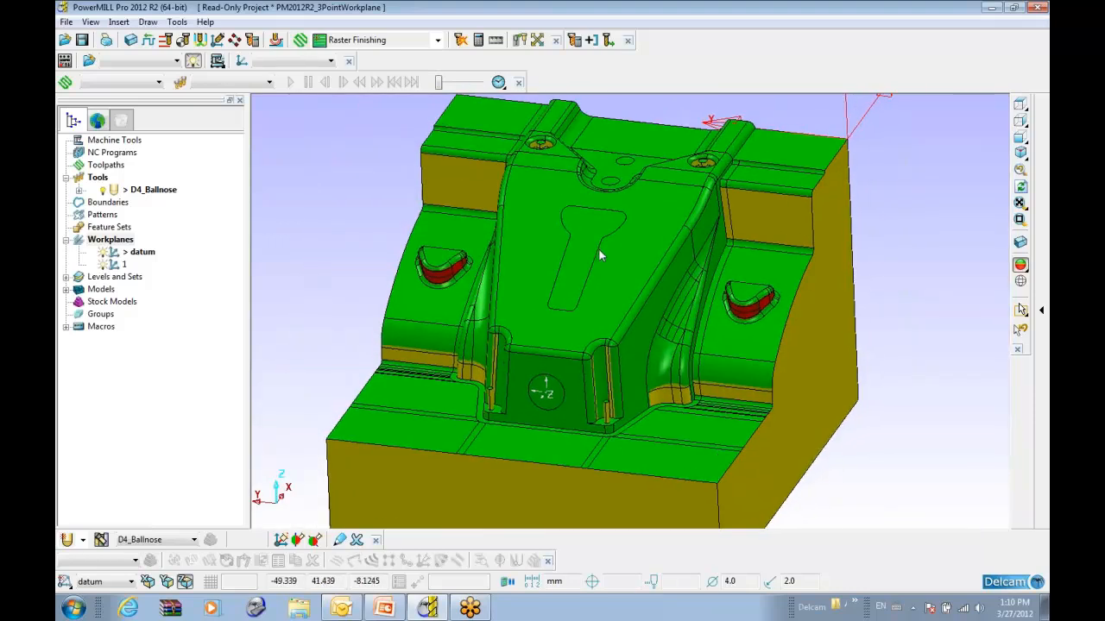
shift+middle_drag(764, 155, 690, 231)
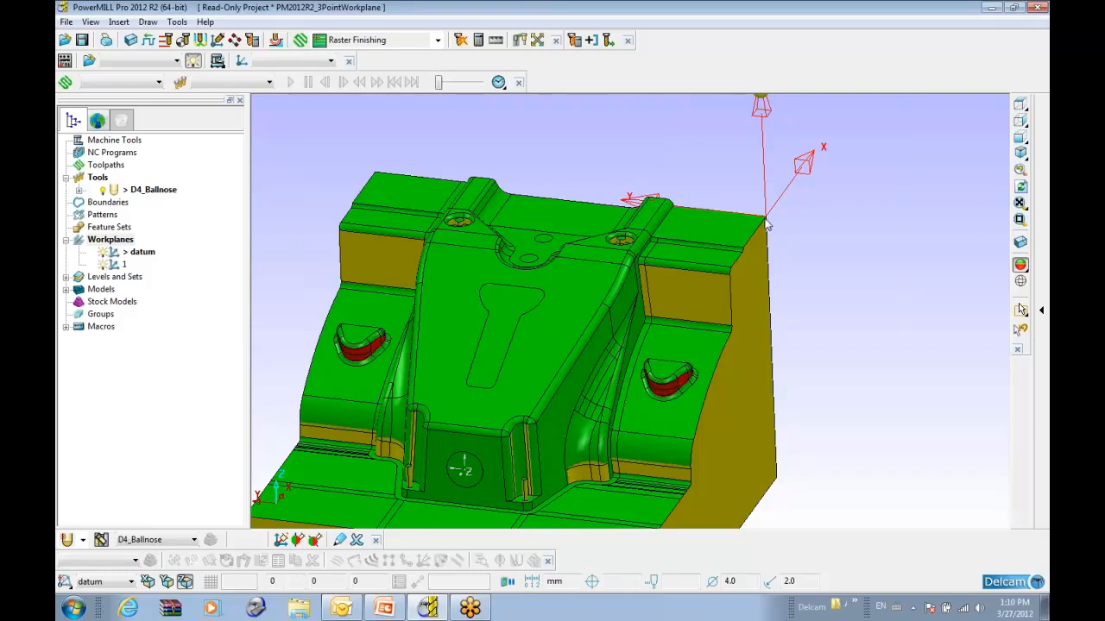
middle_drag(645, 323, 669, 316)
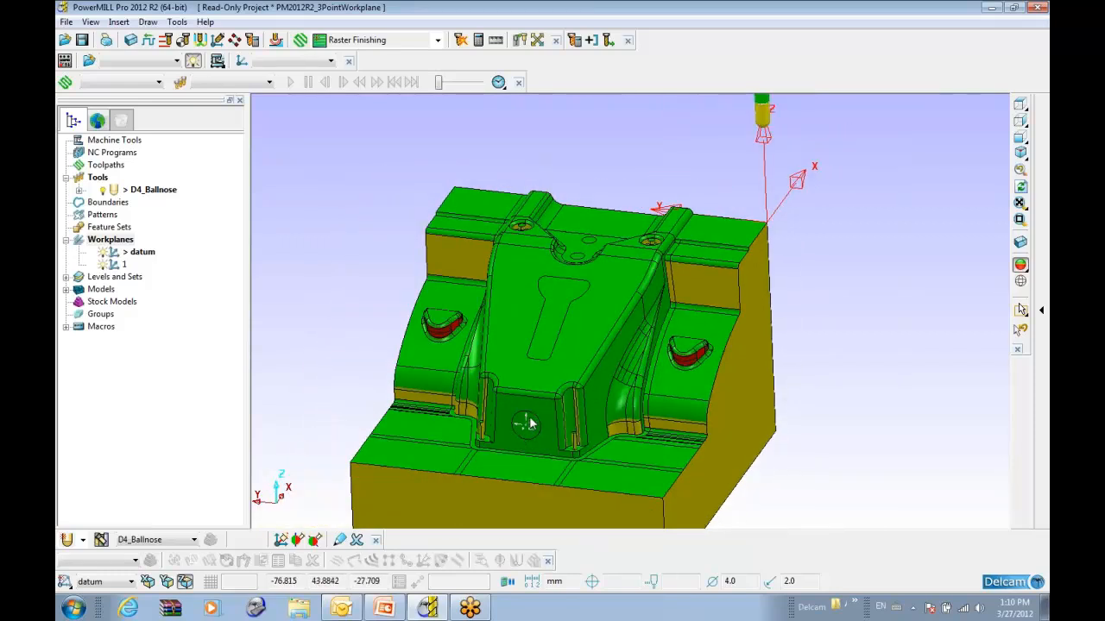
Return to the new-features page and open the sample project for Tool Assembly Zoom and Pan Controls
click(96, 120)
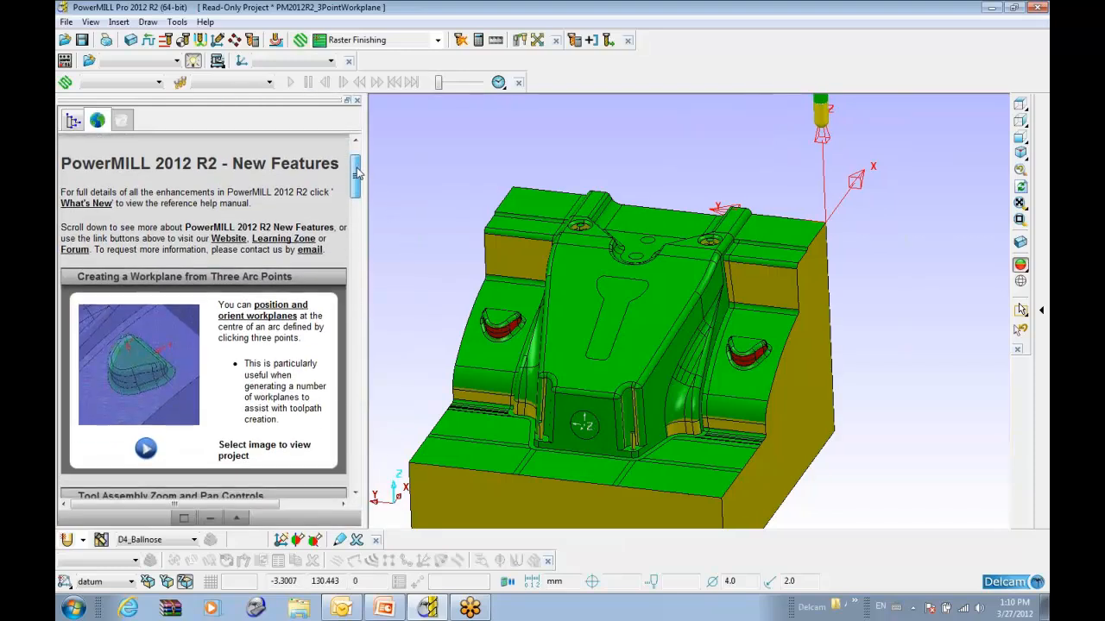
drag(358, 173, 359, 210)
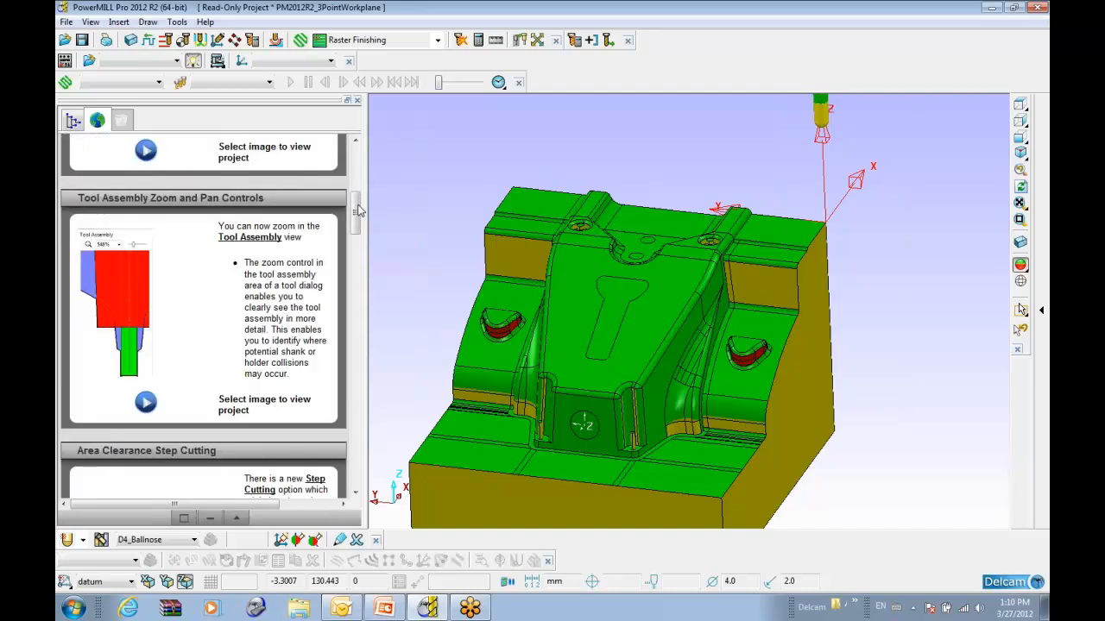
click(134, 292)
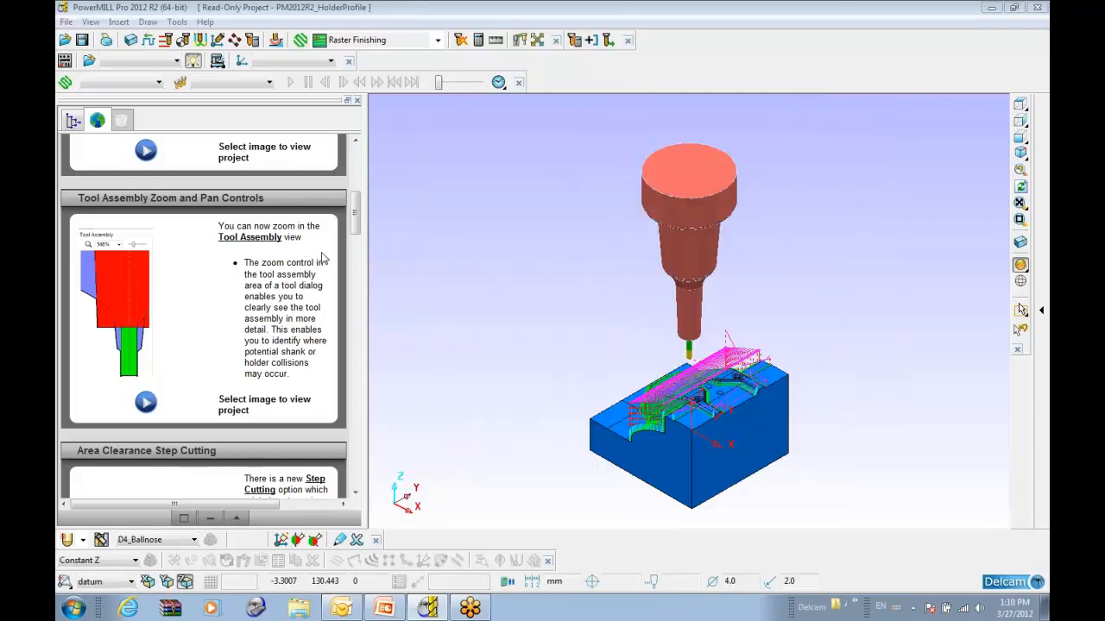
Open the D4_Ballnose tool definition, zoom its tool assembly preview to 562%, and pan around the shank and holder profiles
double_click(674, 368)
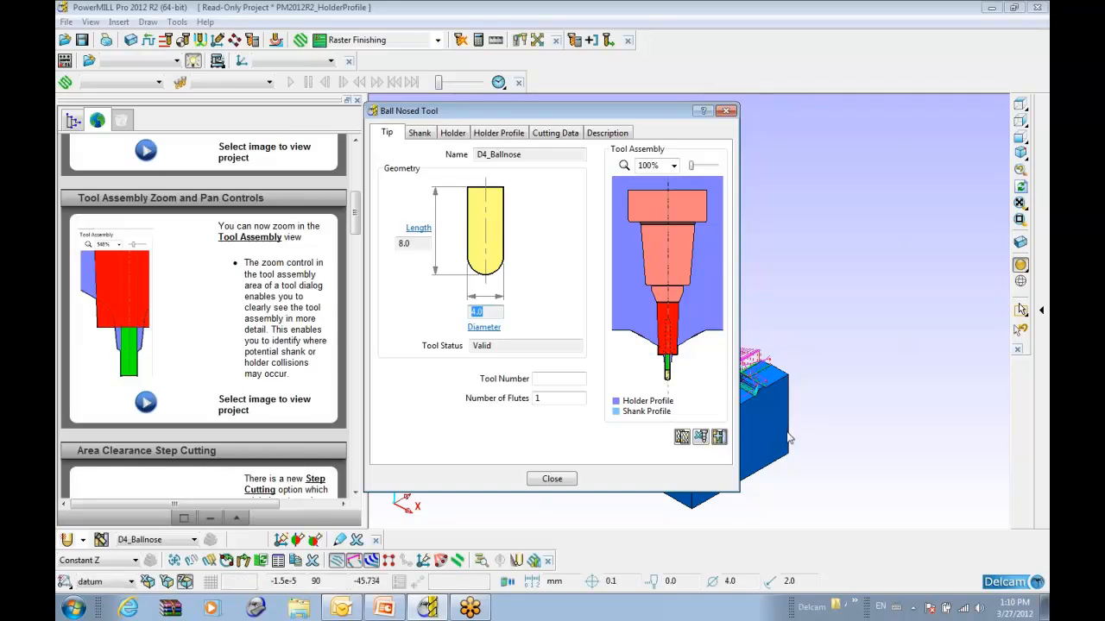
middle_drag(939, 397, 870, 297)
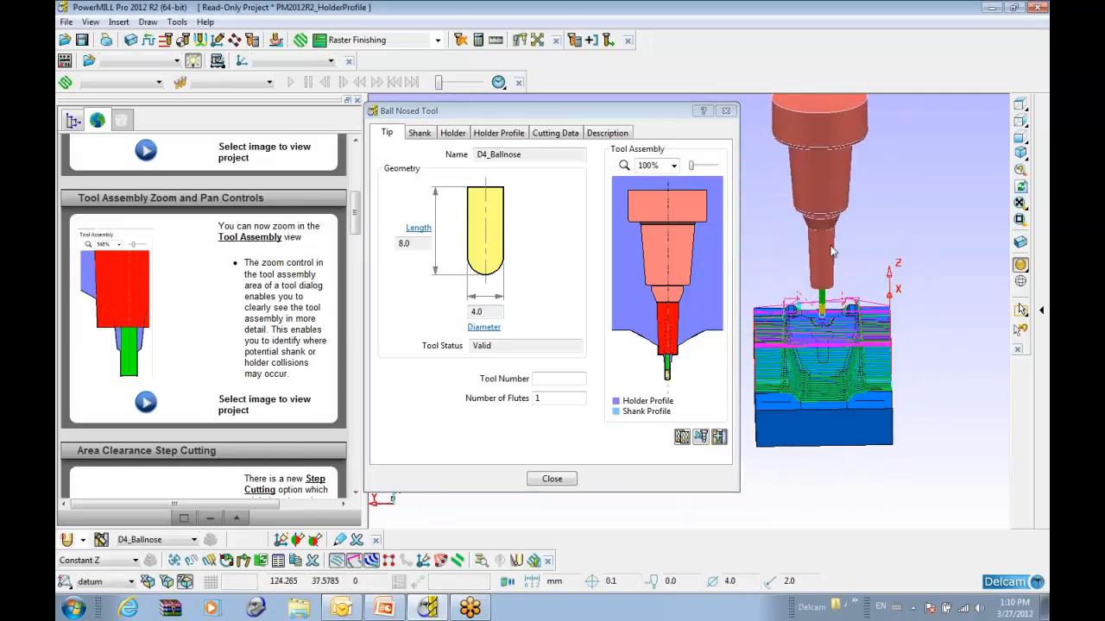
scroll(829, 243, down, 2)
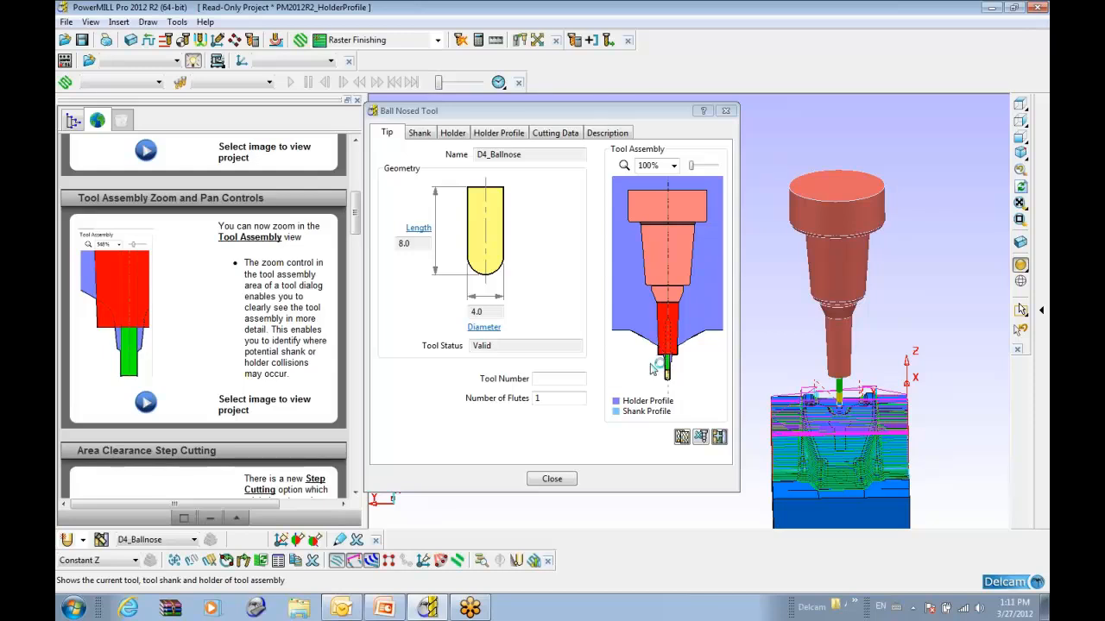
scroll(658, 371, up, 3)
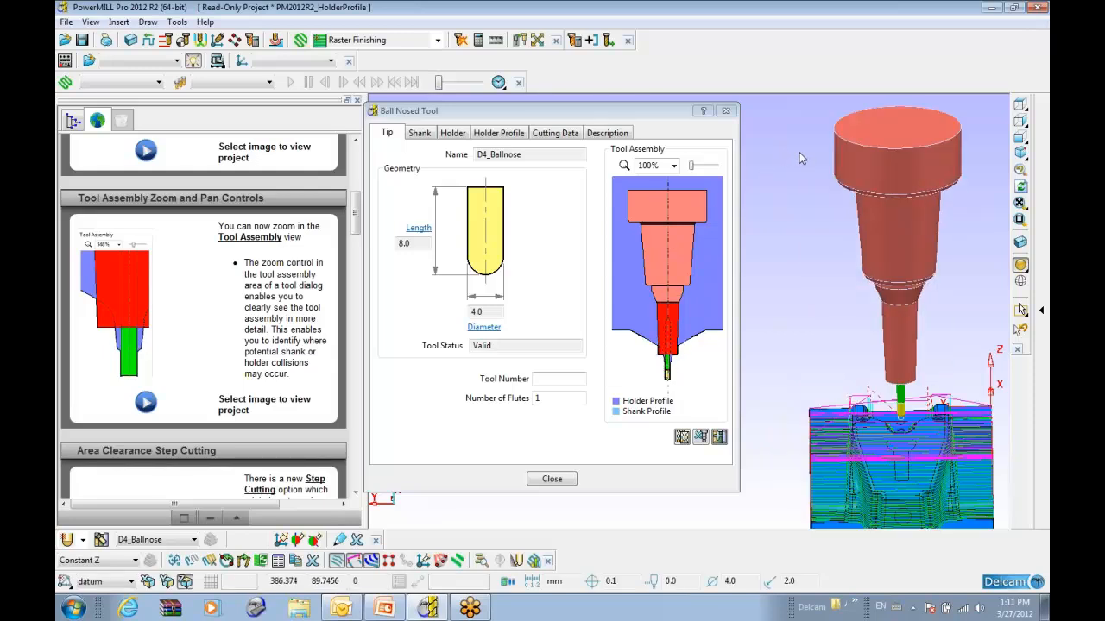
click(692, 166)
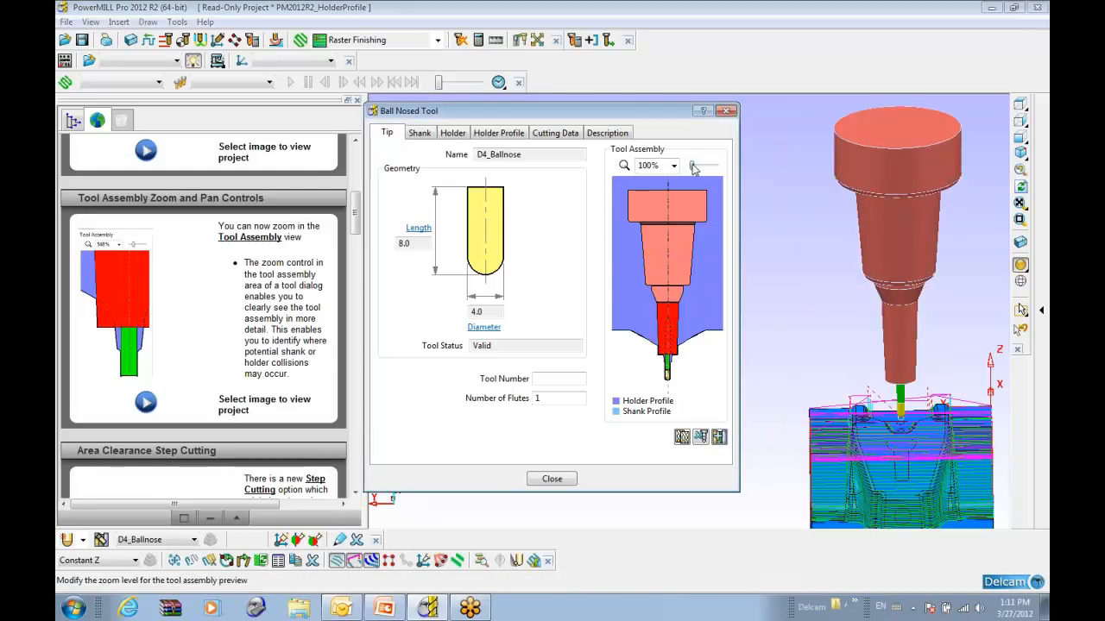
mouse_move(692, 167)
mouse_down()
mouse_move(711, 169)
mouse_move(699, 170)
mouse_up()
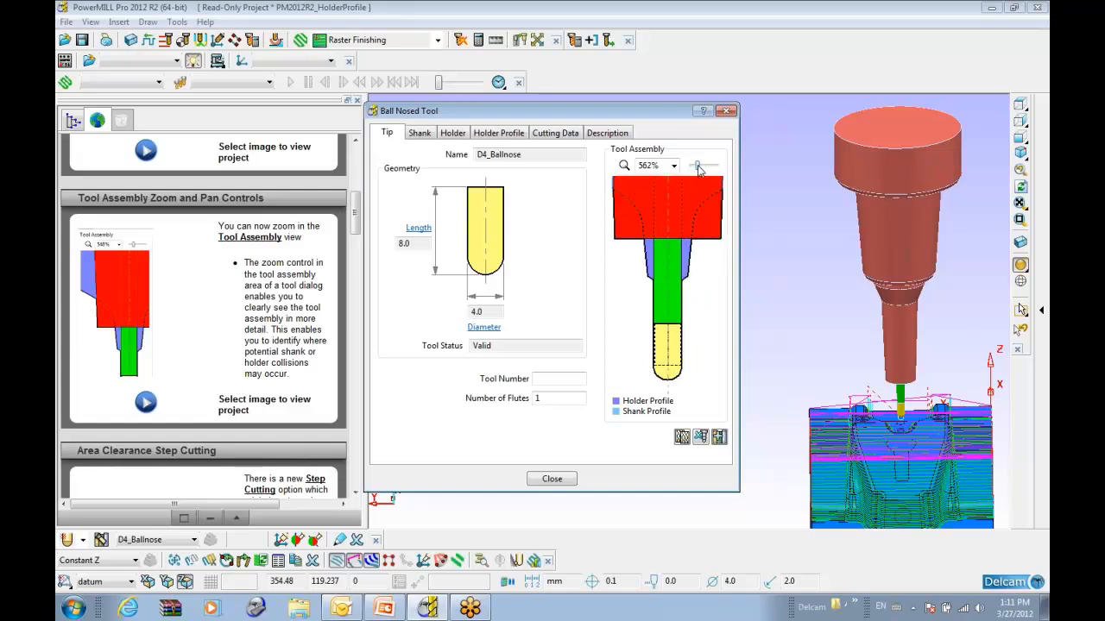
mouse_move(661, 247)
mouse_down()
mouse_move(706, 229)
mouse_move(683, 236)
mouse_move(669, 209)
mouse_move(656, 210)
mouse_move(667, 287)
mouse_move(674, 216)
mouse_move(695, 392)
mouse_move(675, 284)
mouse_move(699, 325)
mouse_move(676, 240)
mouse_up()
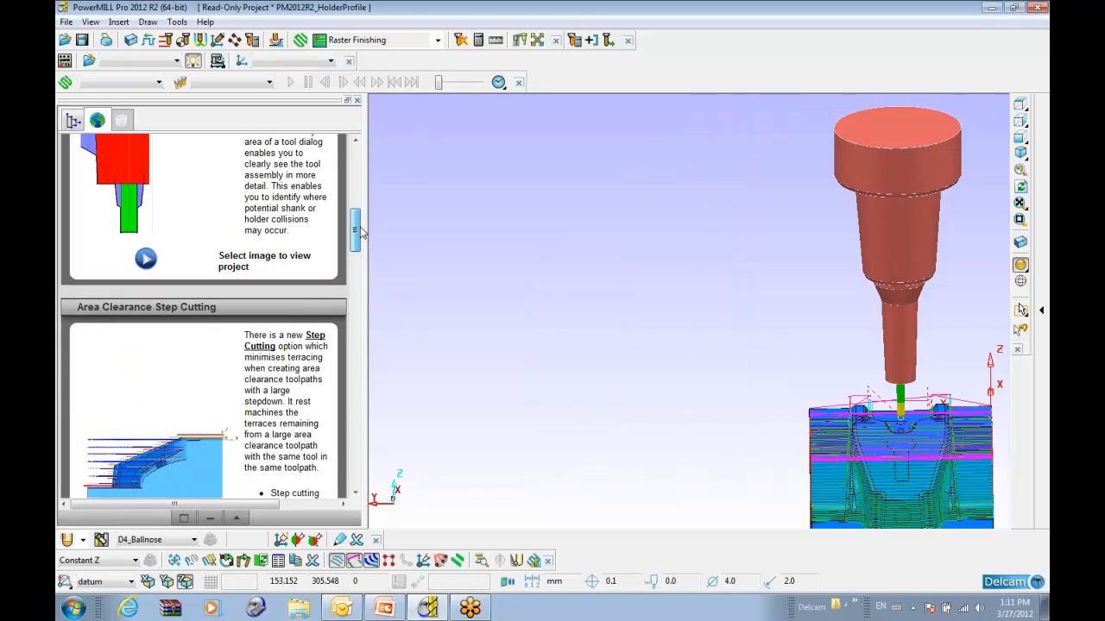
Open the Area Clearance Step Cutting sample project and view the 6mm StepDown toolpath side-on to show its cutting levels
scroll(360, 231, down, 2)
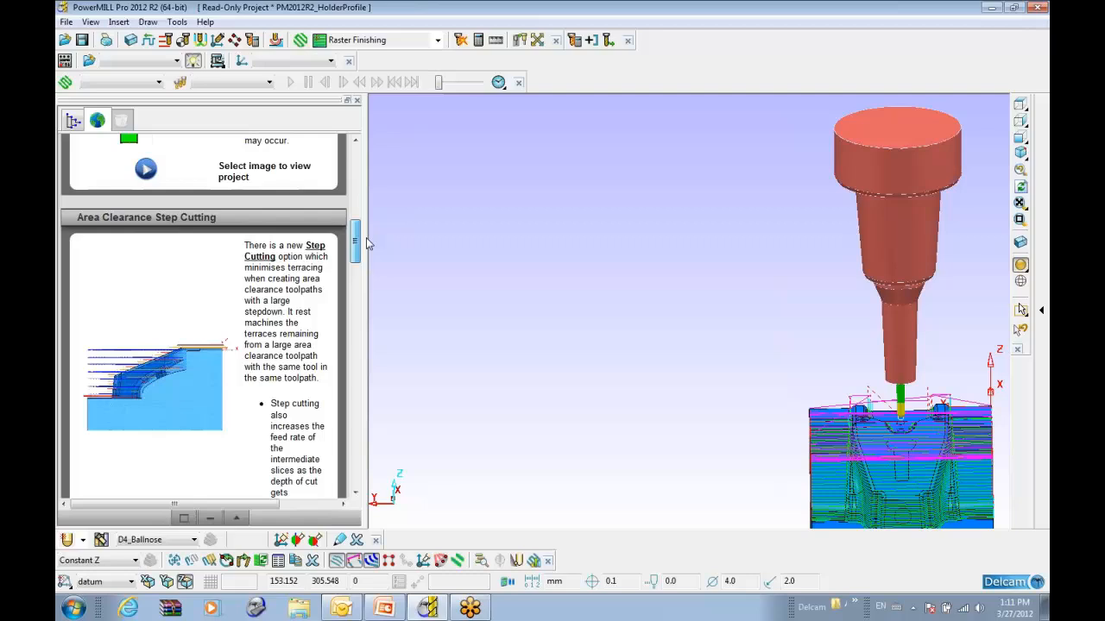
click(171, 391)
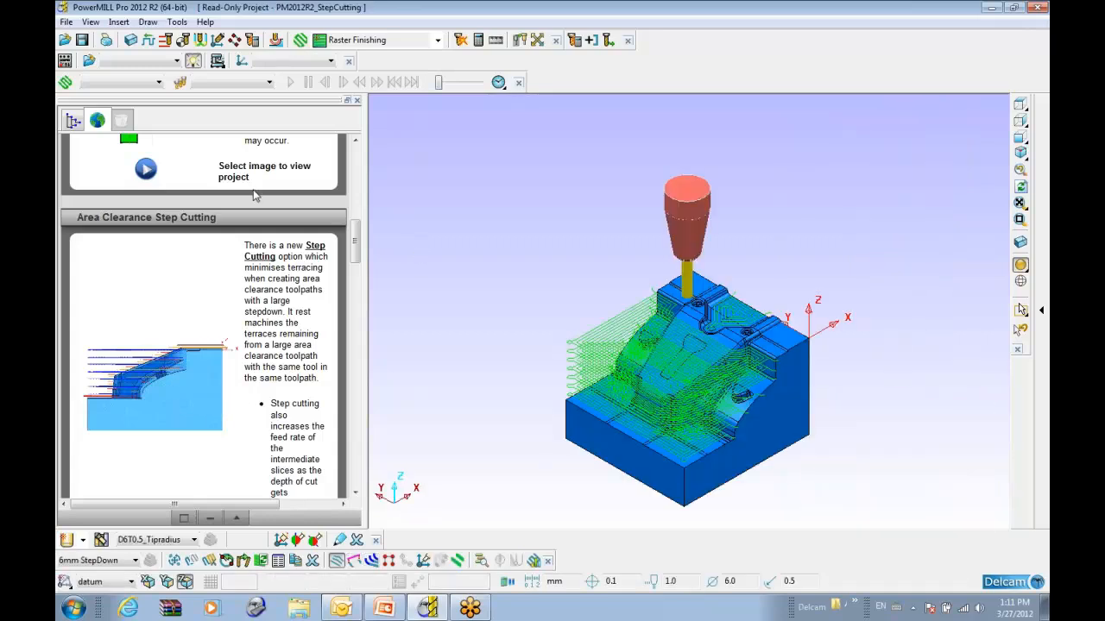
click(74, 121)
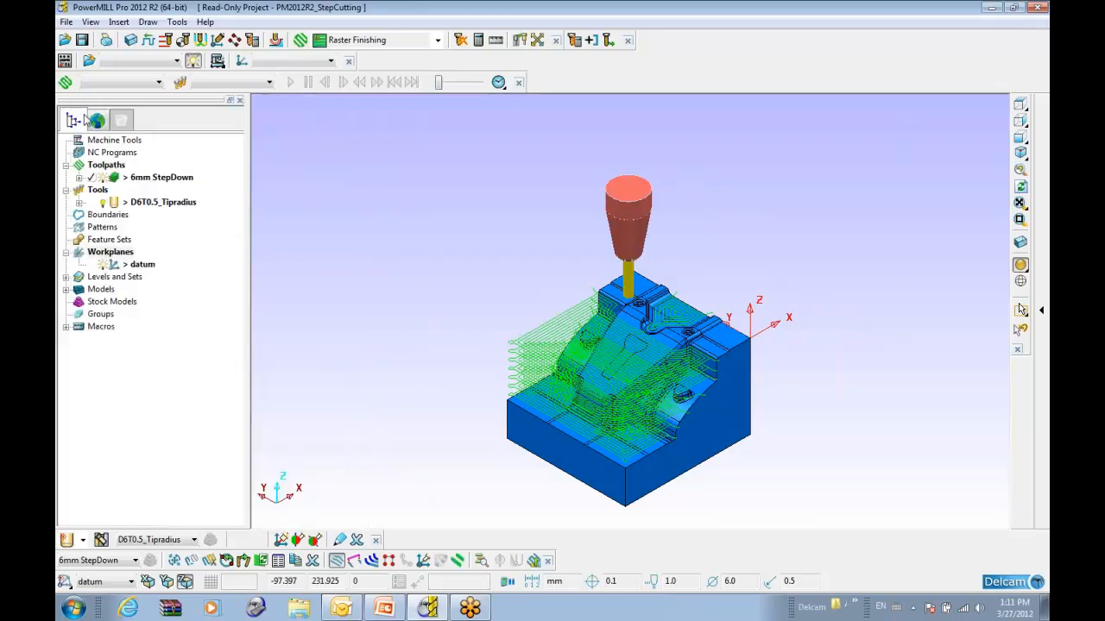
click(1020, 137)
shift+middle_drag(614, 361, 599, 314)
scroll(561, 332, up, 3)
scroll(560, 336, up, 4)
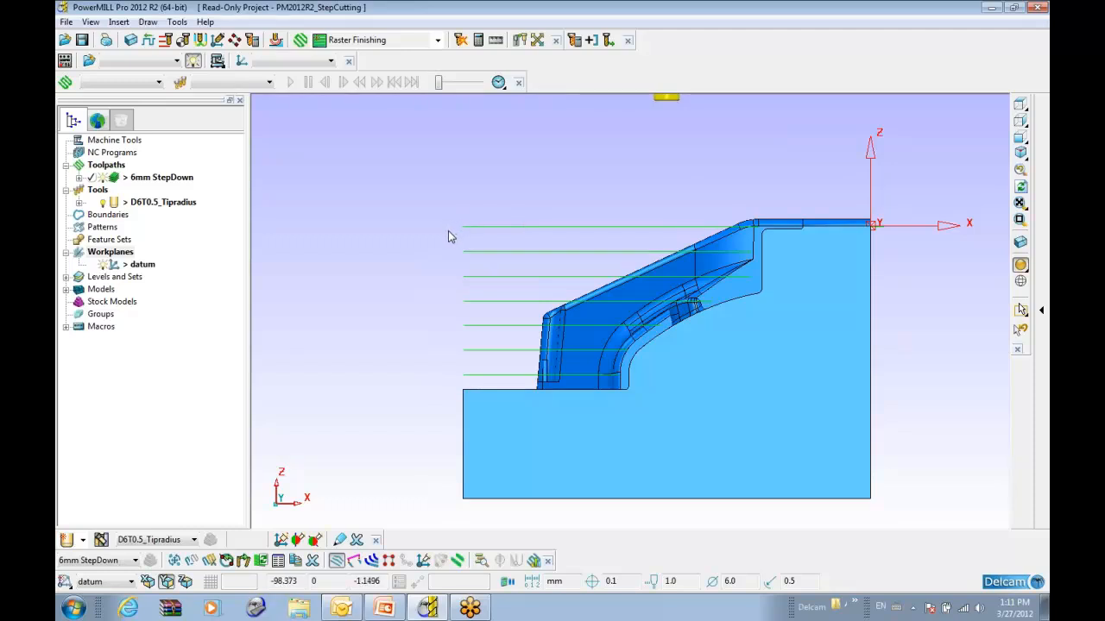
shift+middle_drag(571, 189, 550, 278)
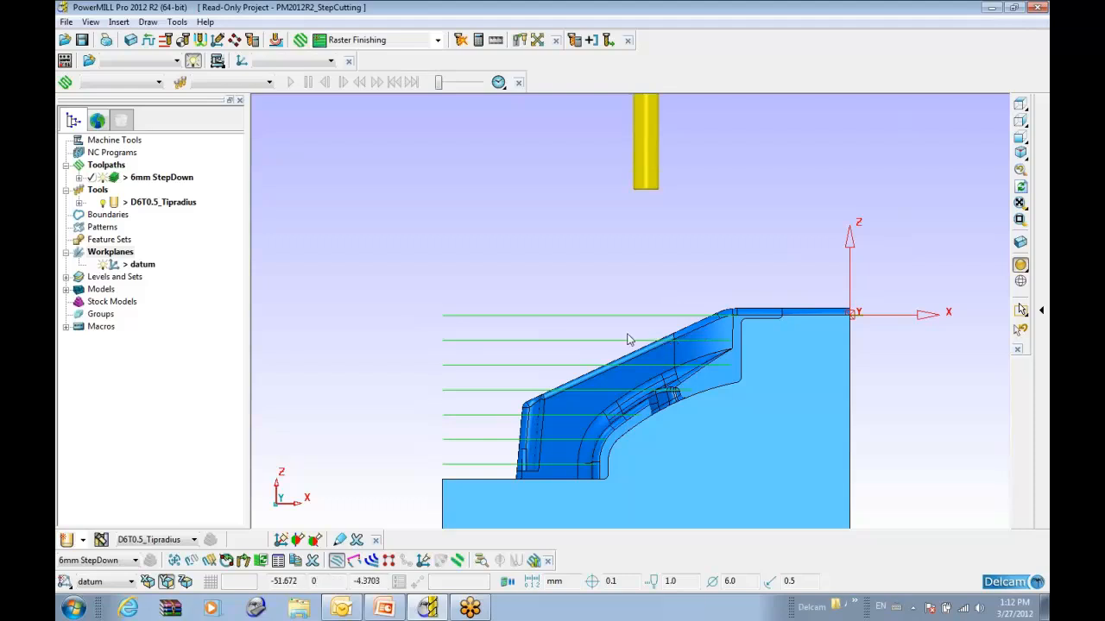
Open the 6mm StepDown toolpath's settings for editing and enable Step cutting
scroll(623, 339, down, 1)
middle_drag(585, 336, 611, 312)
right_click(166, 179)
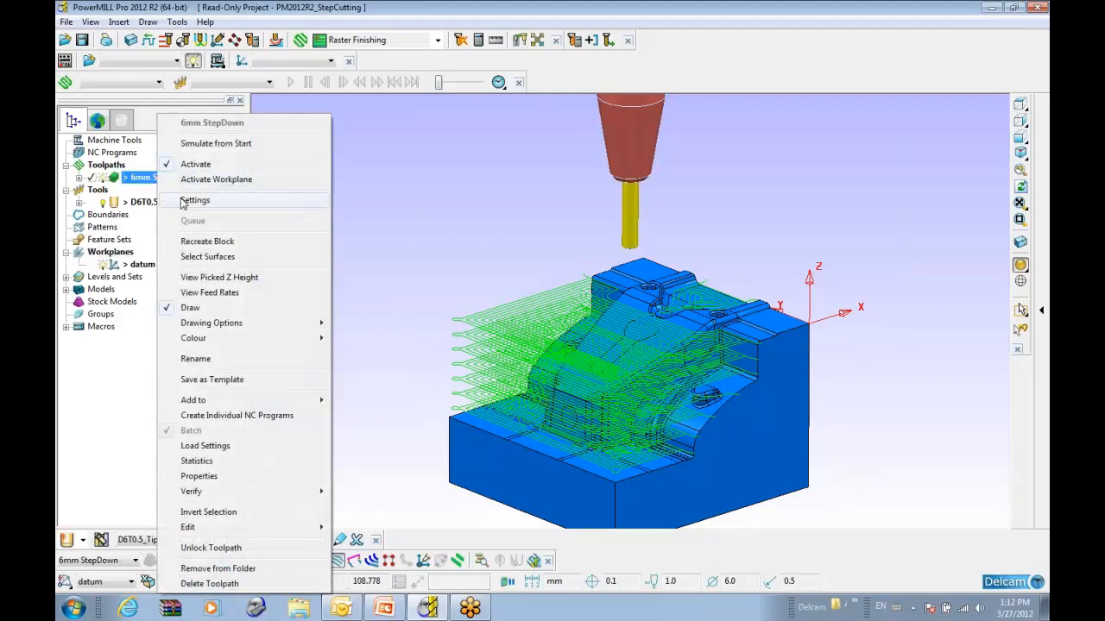
click(205, 201)
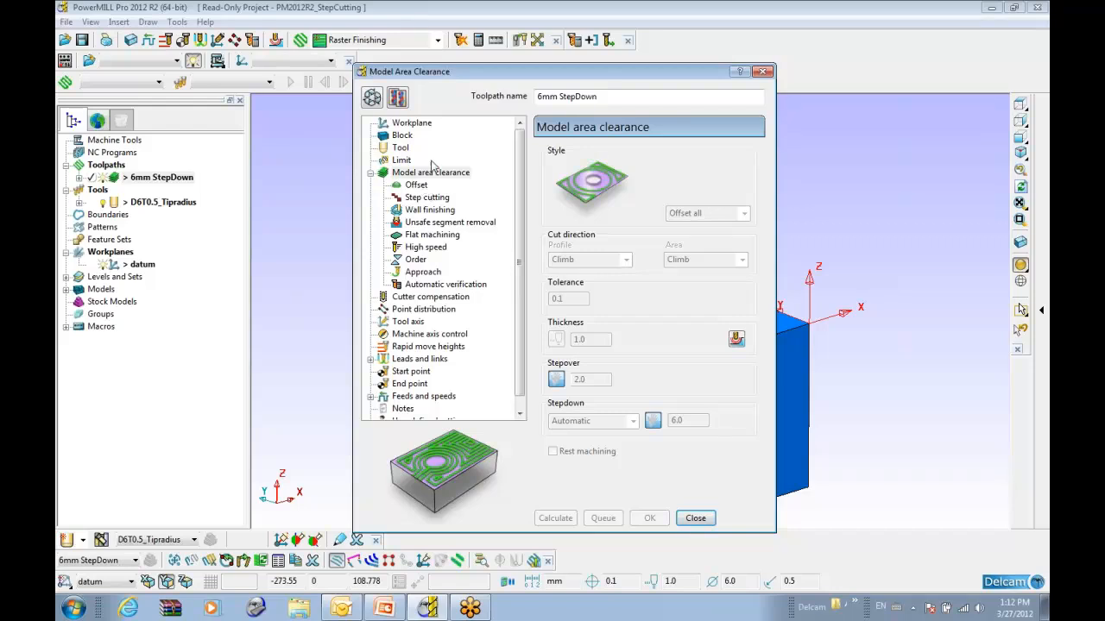
drag(454, 75, 405, 49)
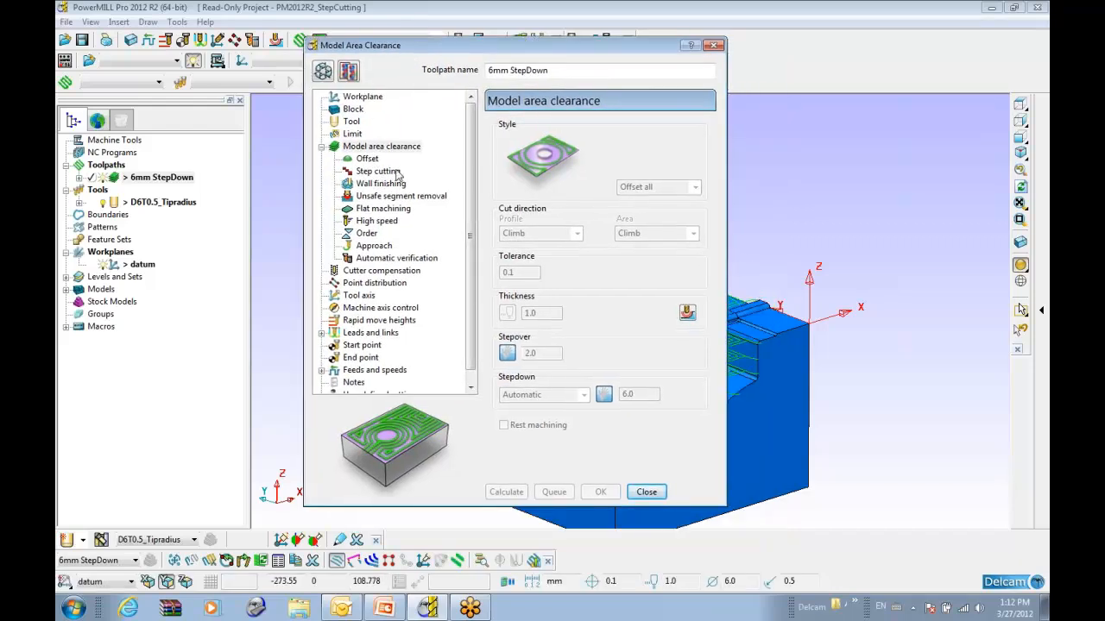
click(382, 172)
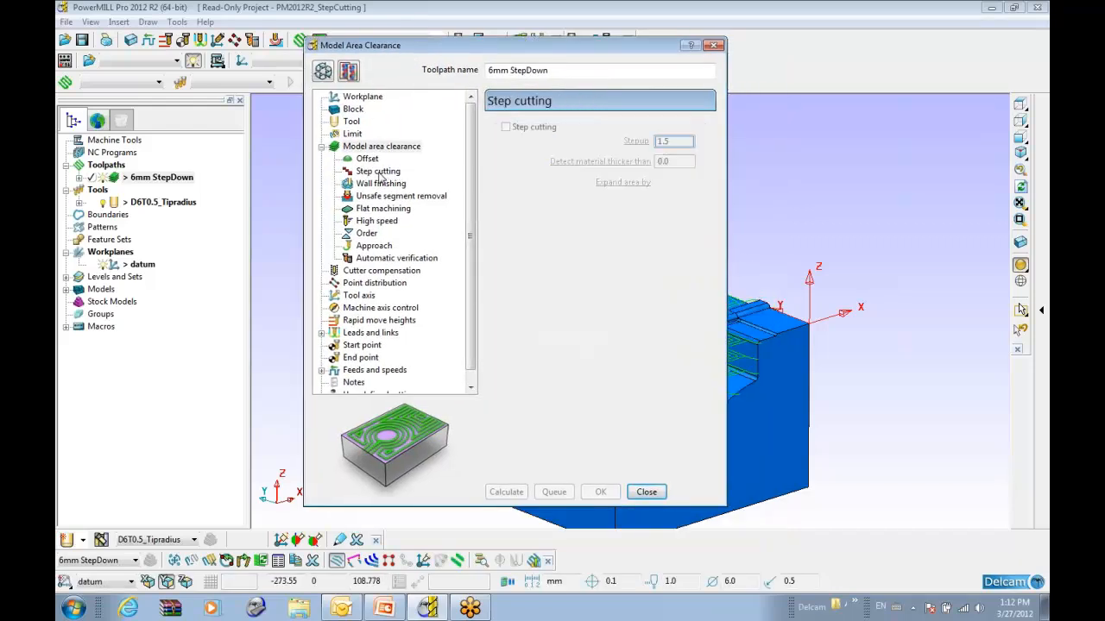
click(323, 70)
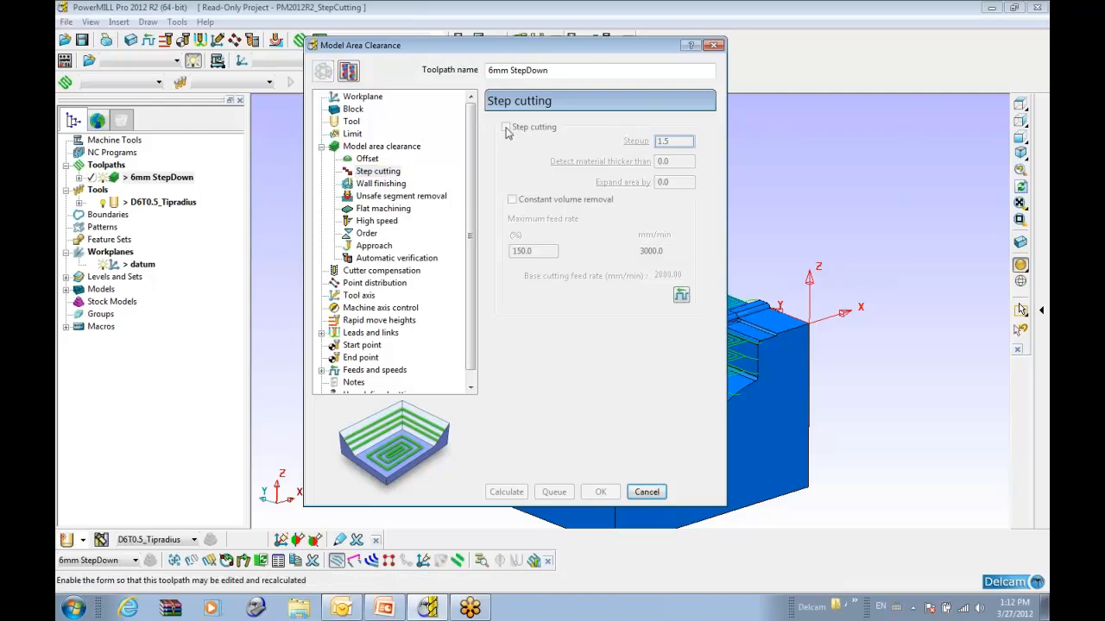
click(506, 127)
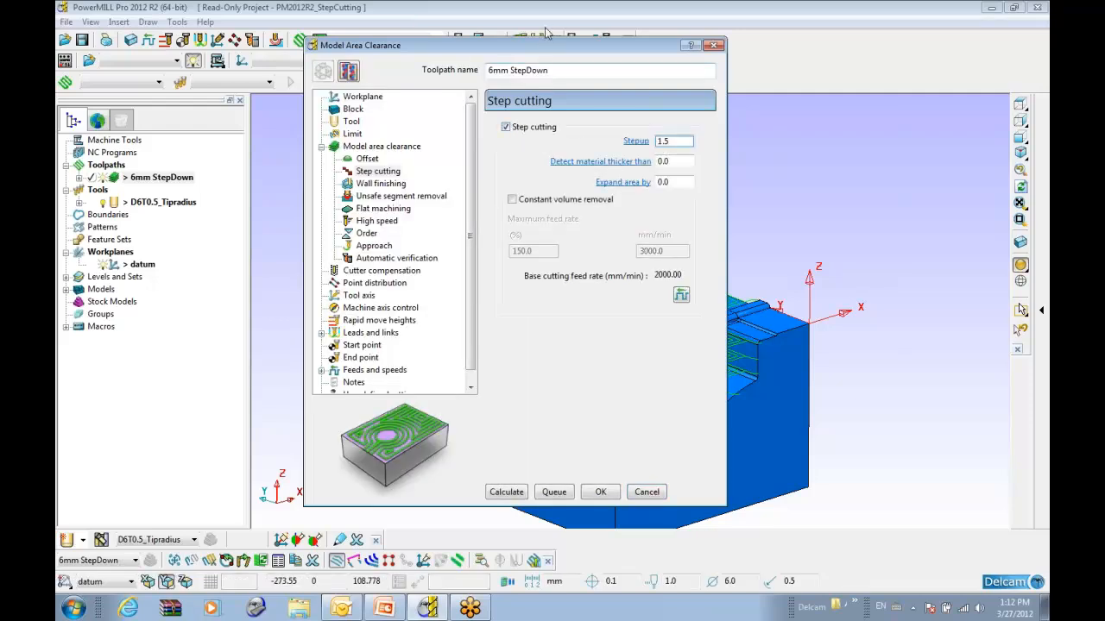
Check the step cutting stepup against the area clearance stepdown and recalculate the 6mm StepDown toolpath
drag(544, 50, 388, 39)
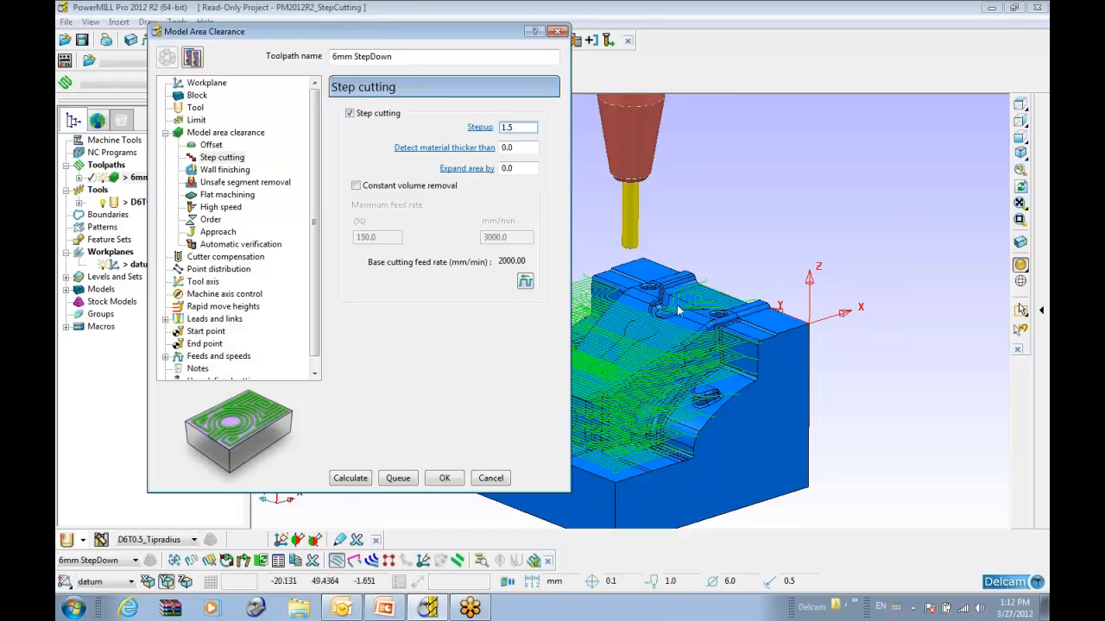
mouse_move(666, 345)
middle_down()
mouse_move(599, 315)
mouse_move(673, 353)
mouse_move(651, 334)
middle_up()
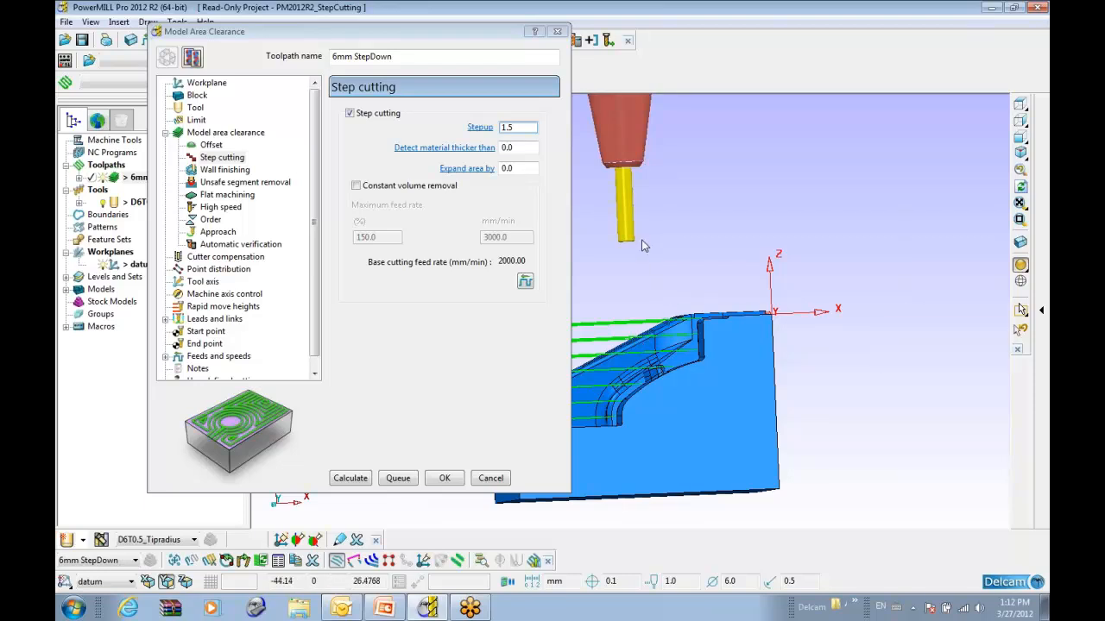
double_click(527, 127)
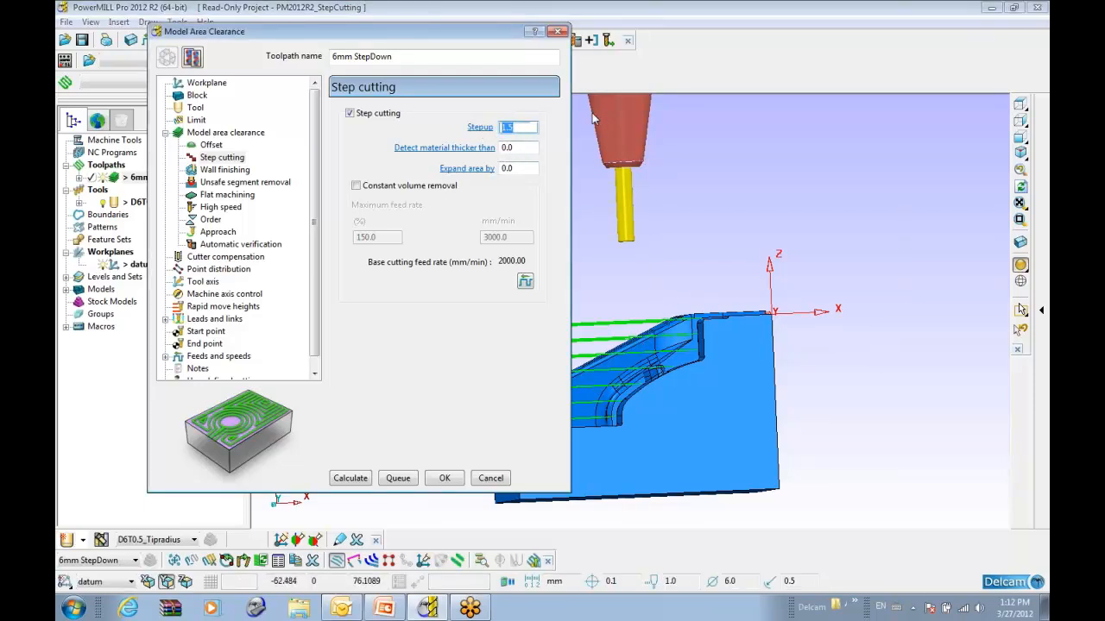
click(207, 132)
double_click(473, 381)
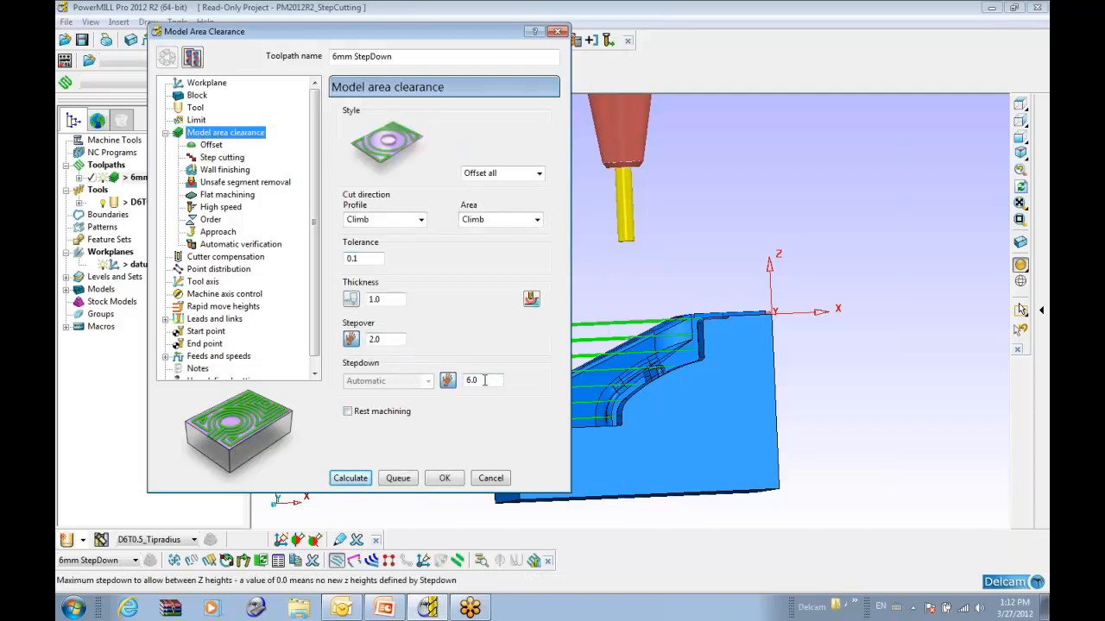
click(222, 158)
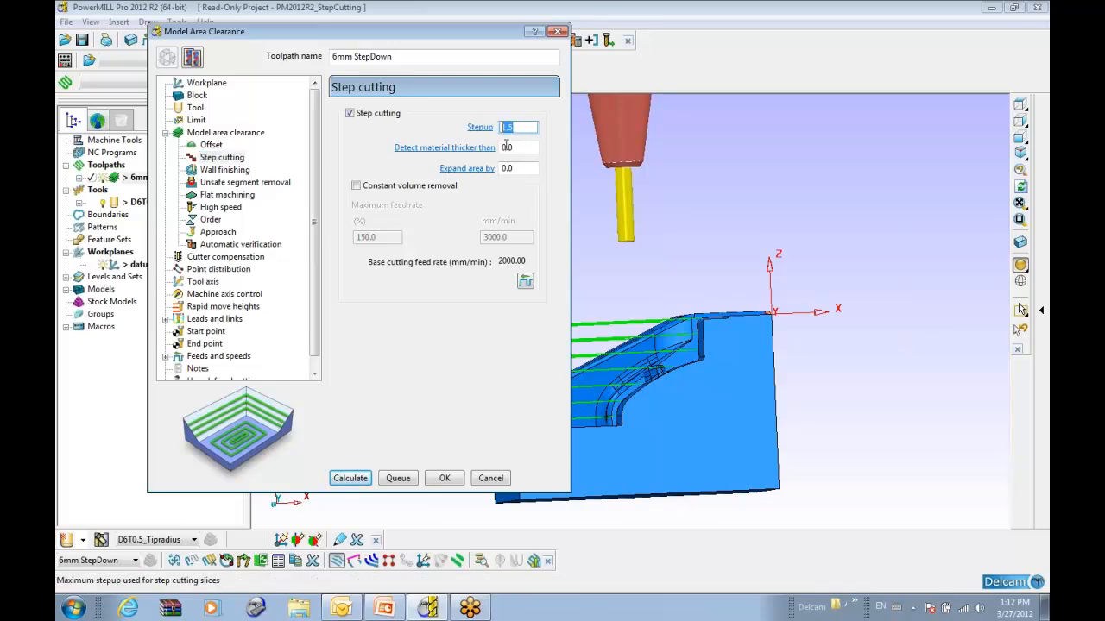
click(353, 480)
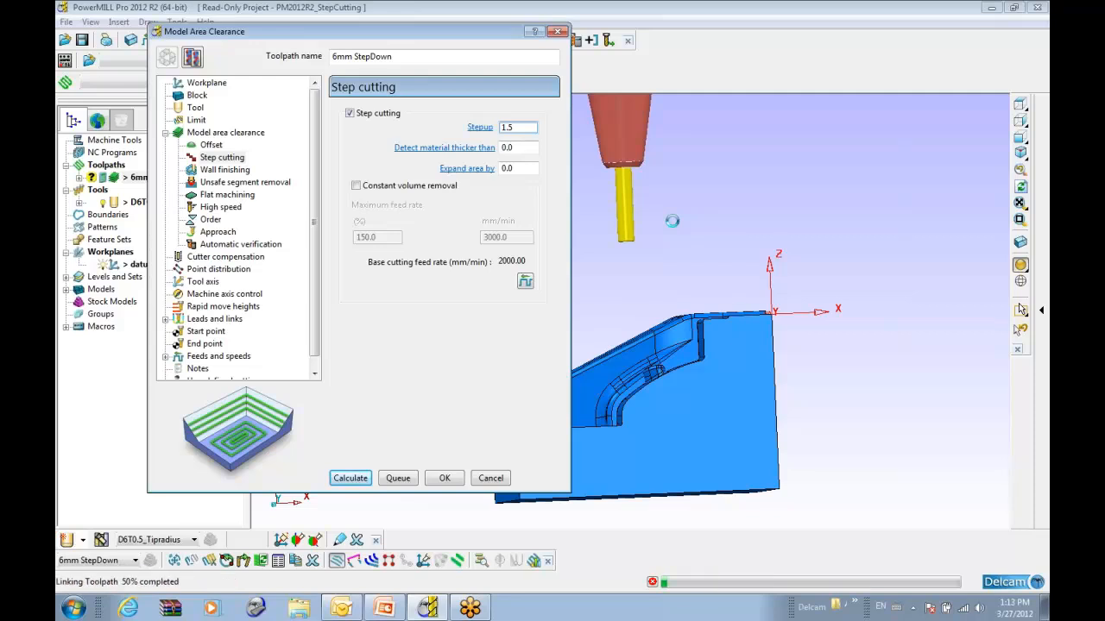
Examine the intermediate step-cutting slices along the model's slope, side-on and in a three-dimensional view
click(1021, 122)
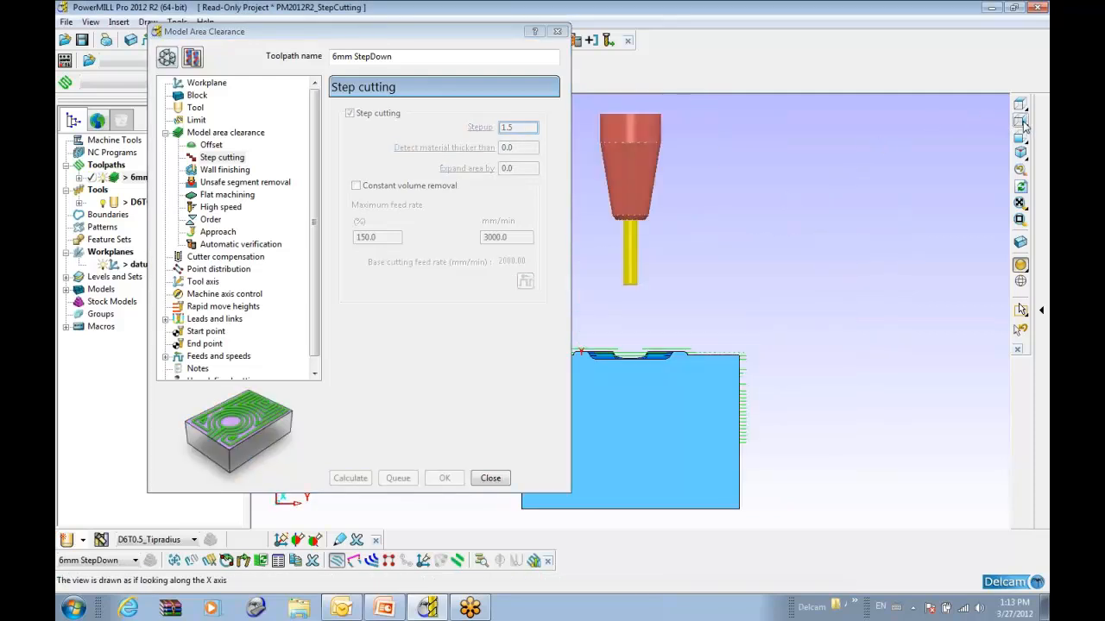
click(1021, 139)
shift+middle_drag(627, 382, 707, 298)
ctrl+shift+middle_drag(659, 228, 706, 385)
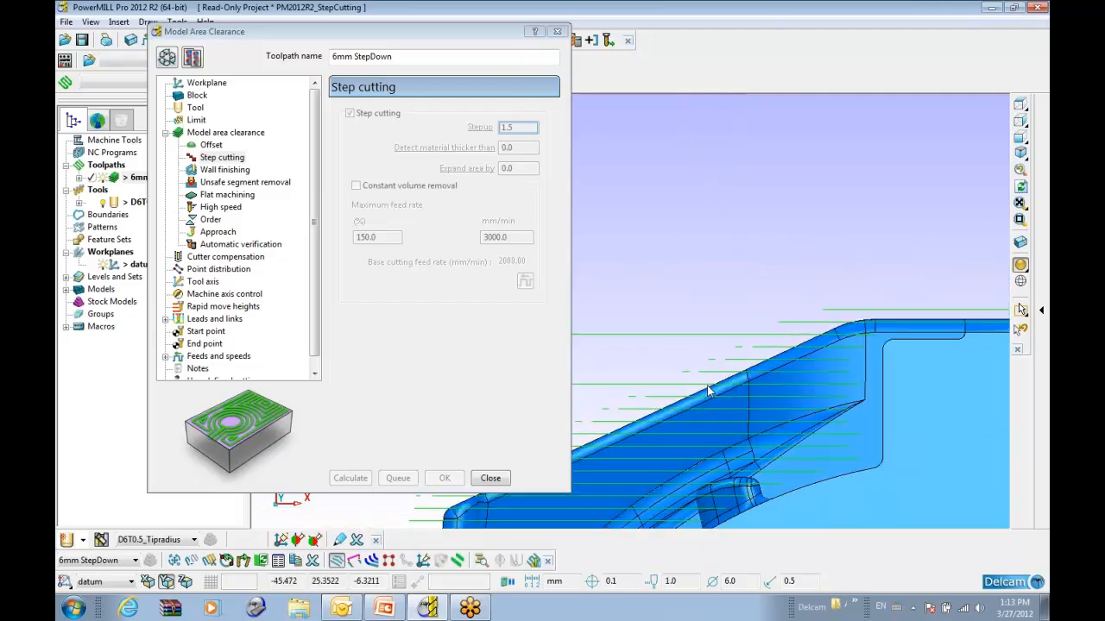
middle_drag(634, 385, 769, 331)
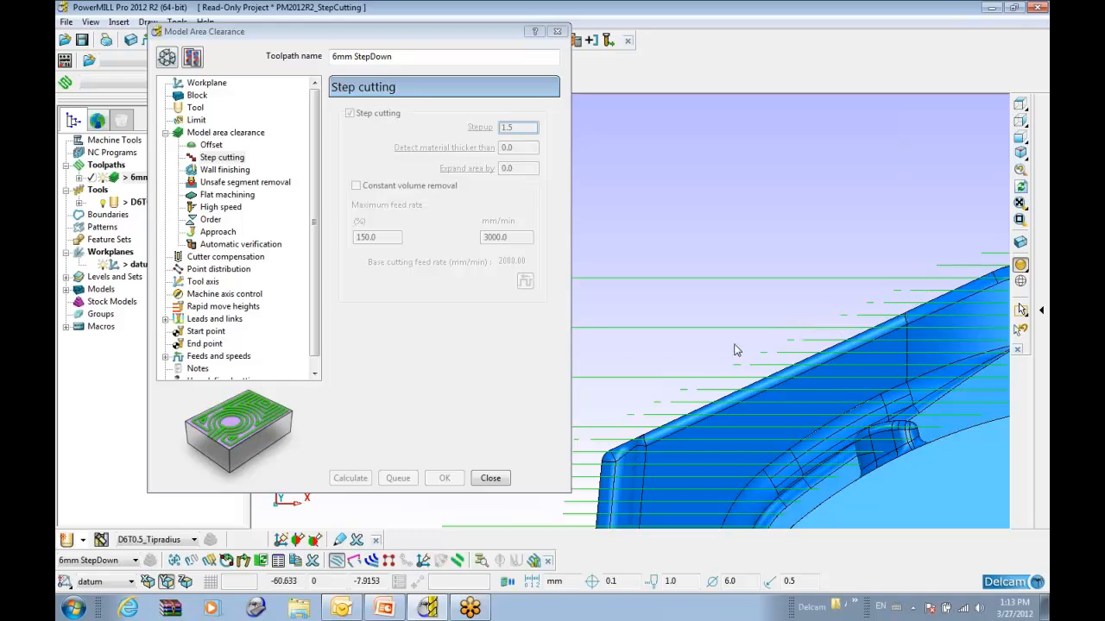
middle_drag(733, 348, 691, 387)
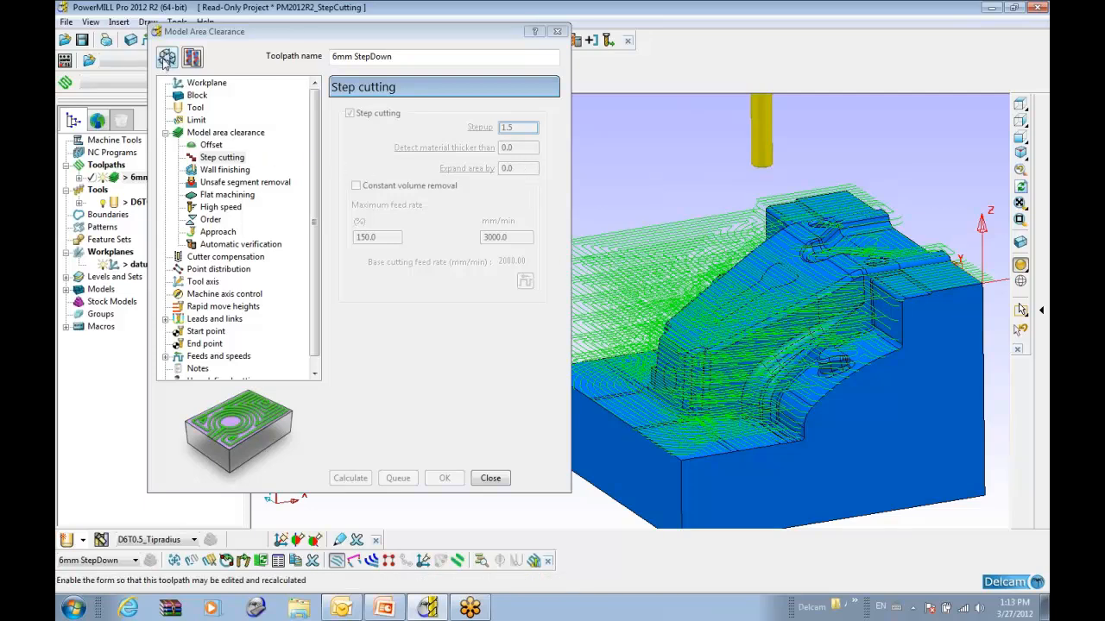
Make the 6mm StepDown toolpath editable again and enable Constant volume removal for its step cutting
click(240, 33)
drag(240, 33, 167, 27)
click(94, 50)
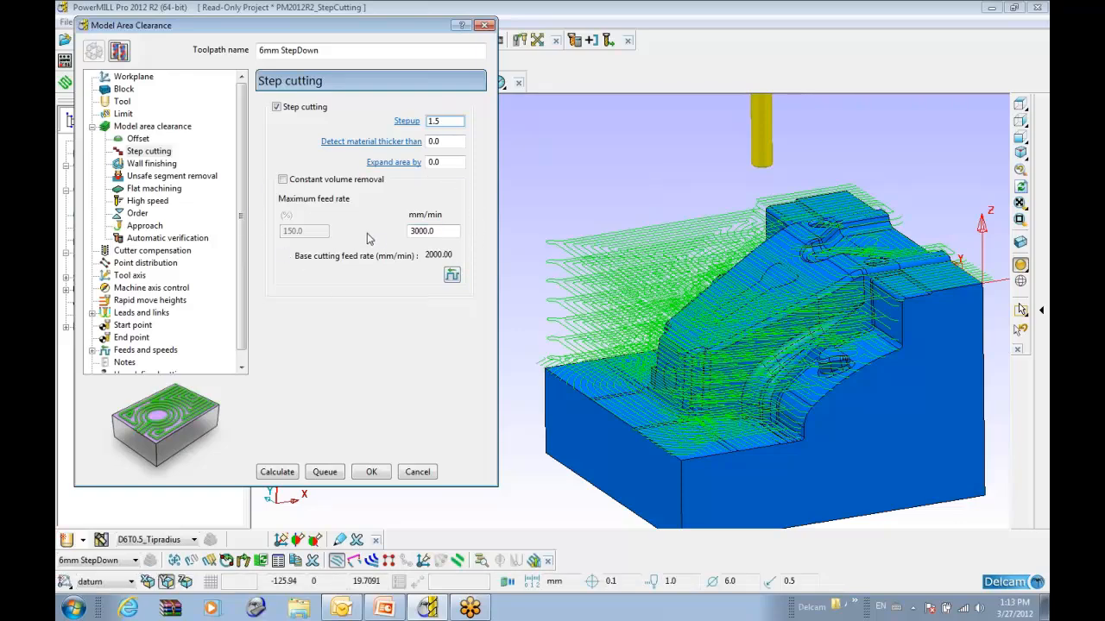
middle_drag(749, 379, 604, 332)
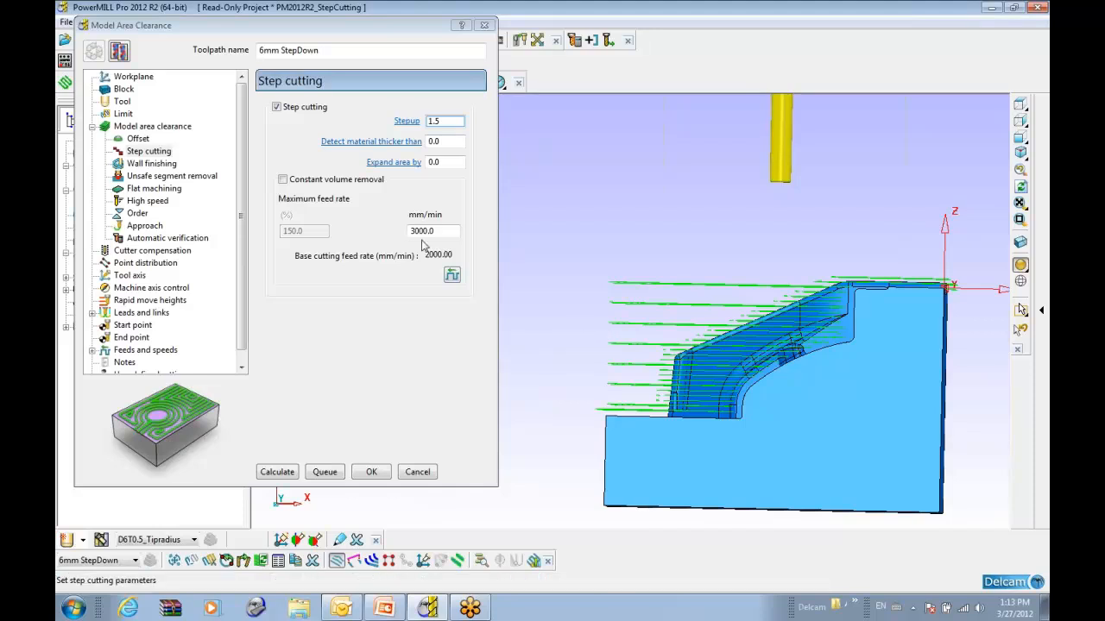
click(331, 184)
click(331, 183)
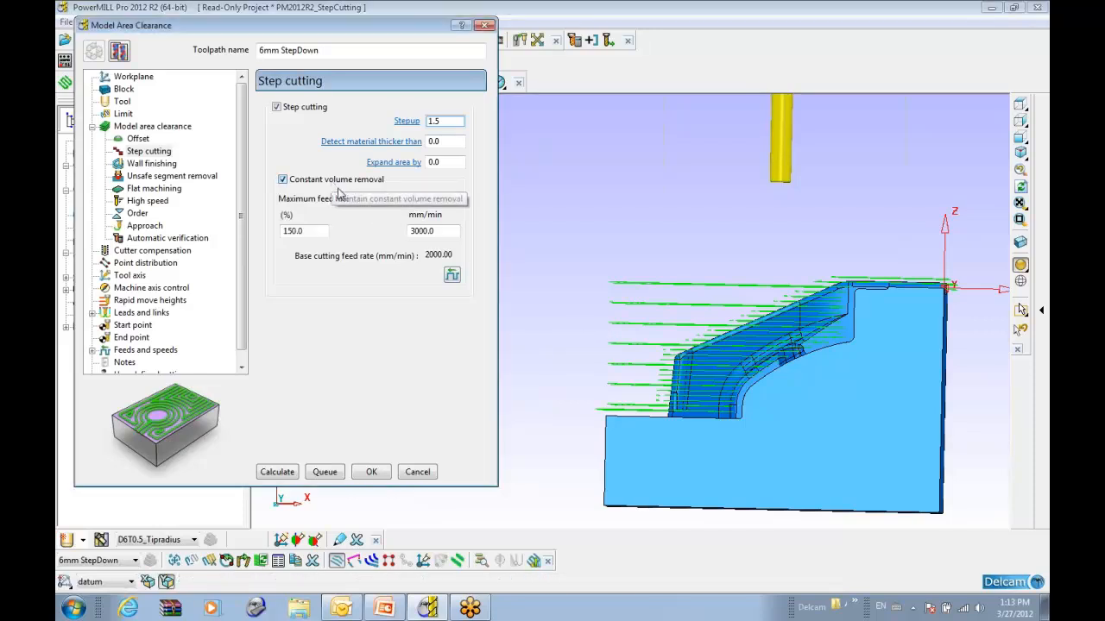
Colour the toolpath by feed rate and dismiss the feed rate list
click(457, 562)
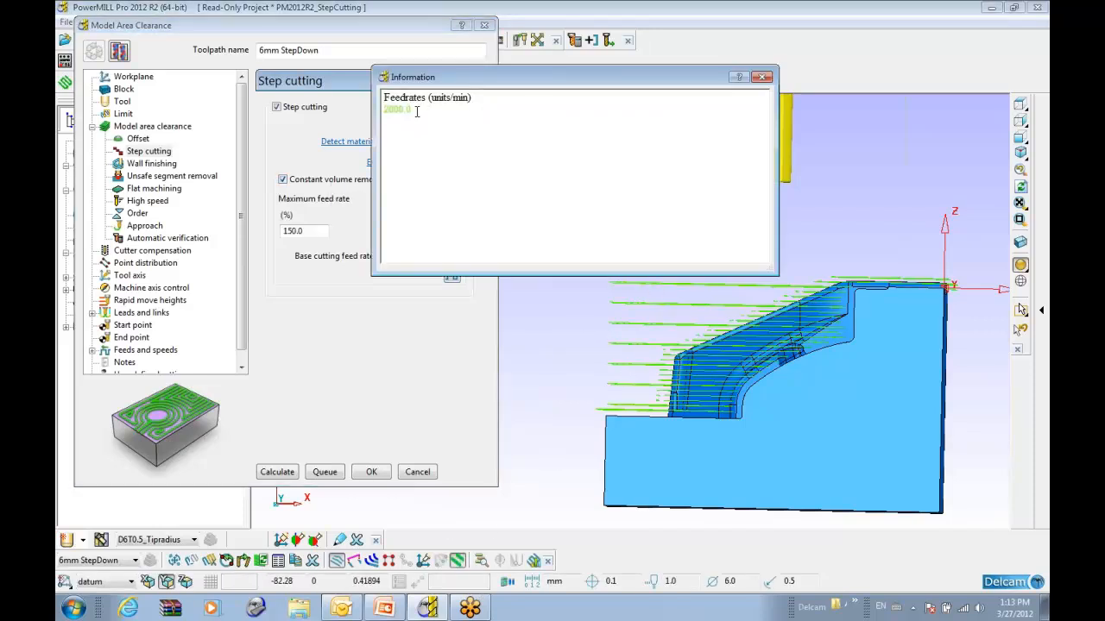
drag(417, 111, 529, 83)
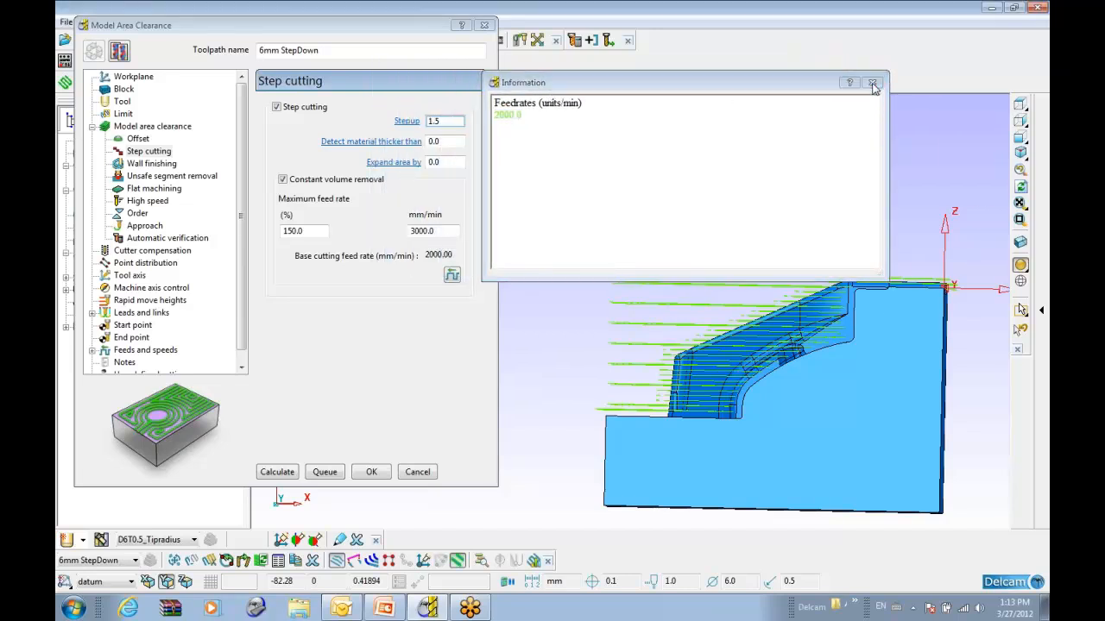
click(872, 83)
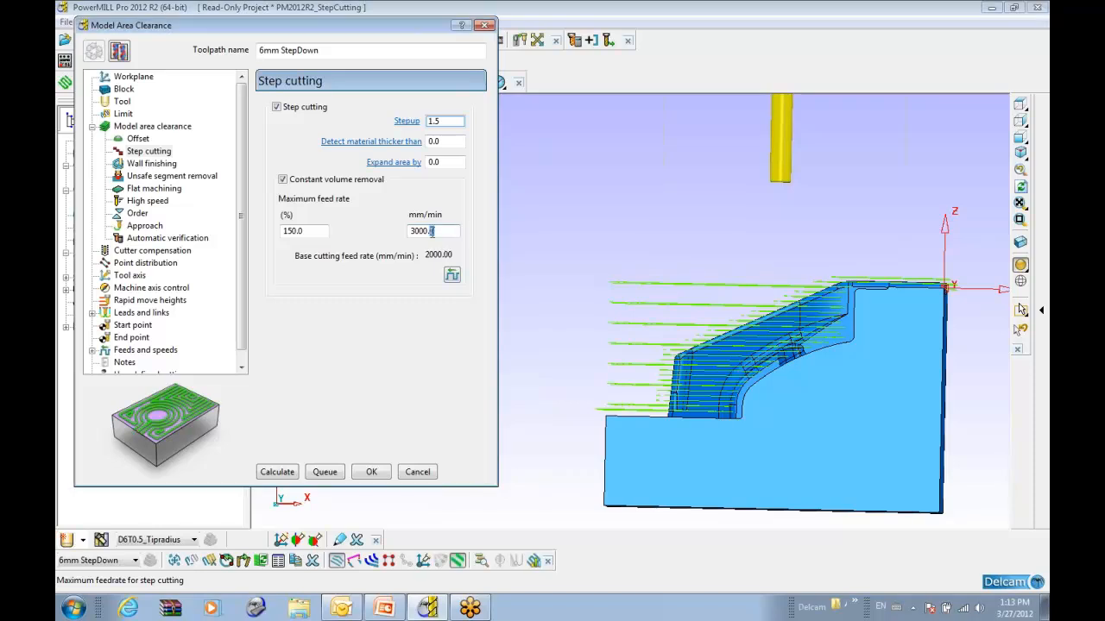
Recalculate the 6mm StepDown toolpath with constant volume removal and close its settings
drag(450, 230, 387, 237)
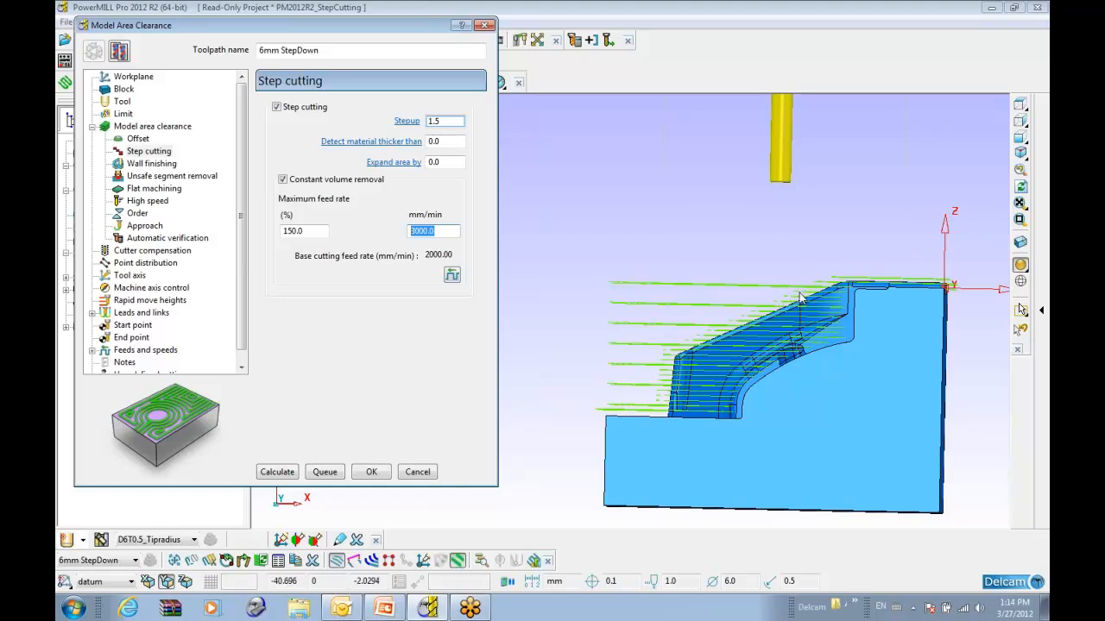
click(272, 472)
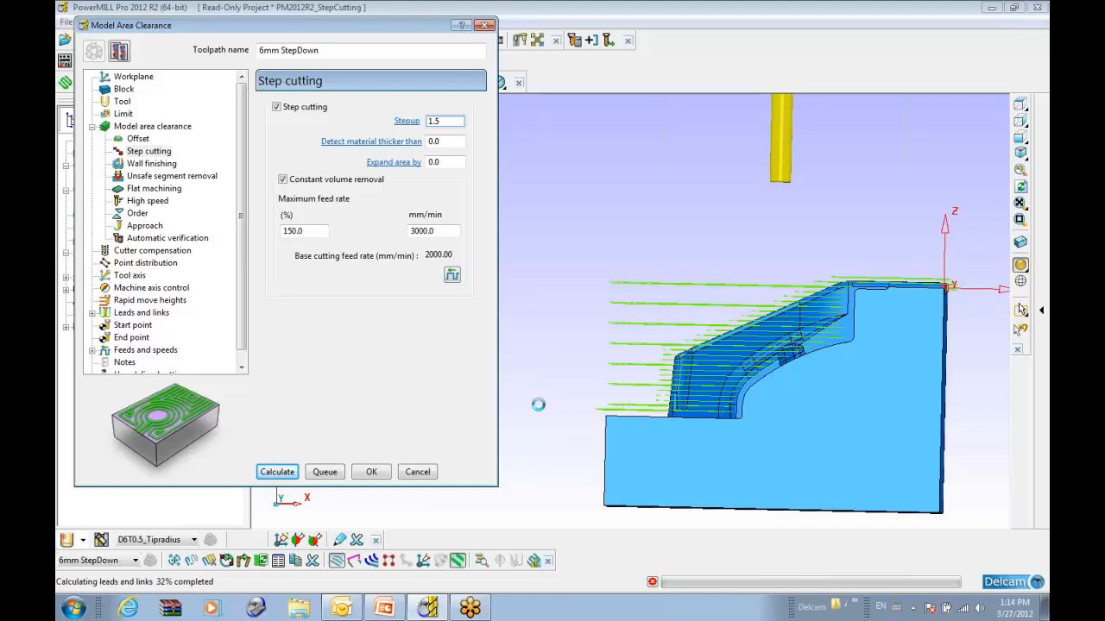
click(418, 472)
Redraw the toolpath to list its feed rates and compare them with the coloured cutting levels along the slope
scroll(599, 349, up, 5)
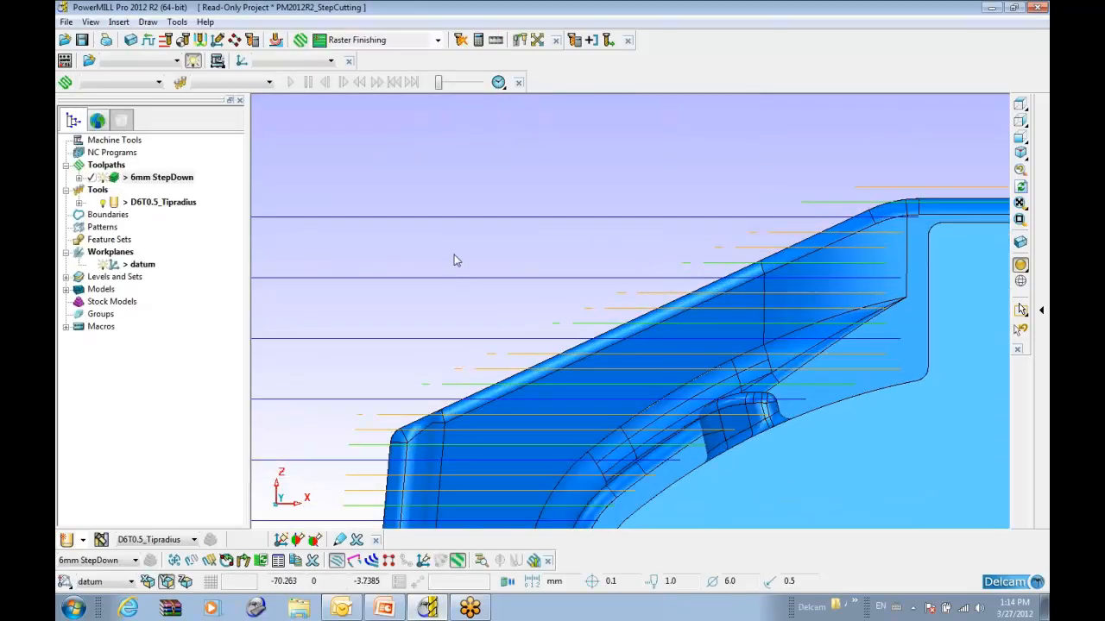
click(102, 178)
click(105, 178)
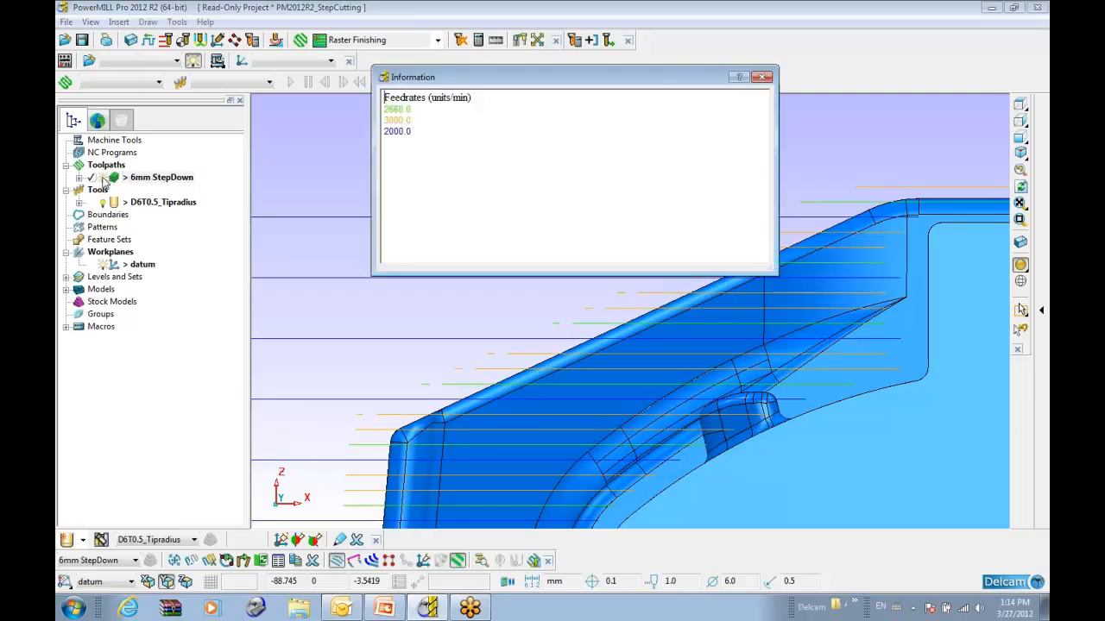
drag(429, 79, 250, 58)
shift+middle_drag(598, 327, 694, 338)
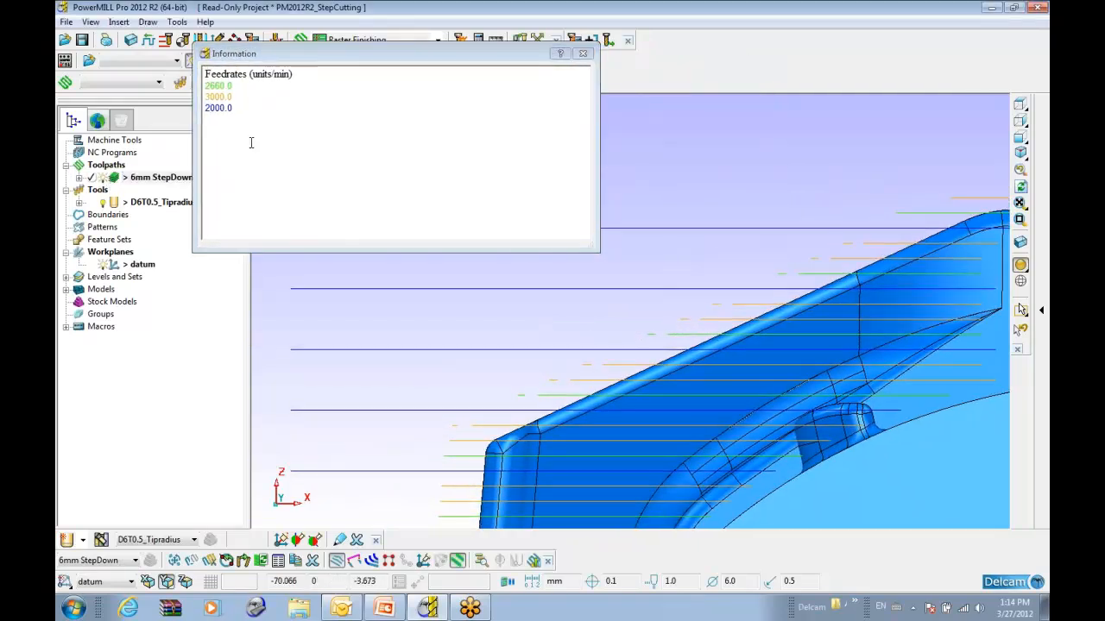
click(239, 108)
drag(237, 108, 200, 113)
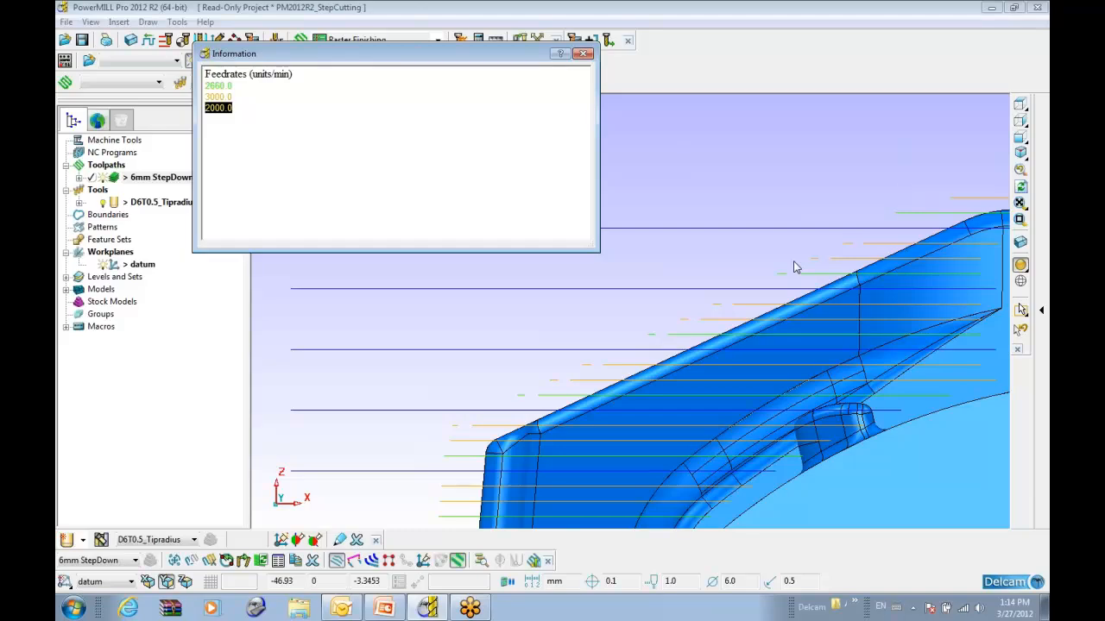
Inspect the feed-rate-coloured toolpath around the whole block and close the feed rate list
middle_drag(781, 274, 743, 299)
scroll(743, 299, down, 2)
scroll(744, 304, down, 4)
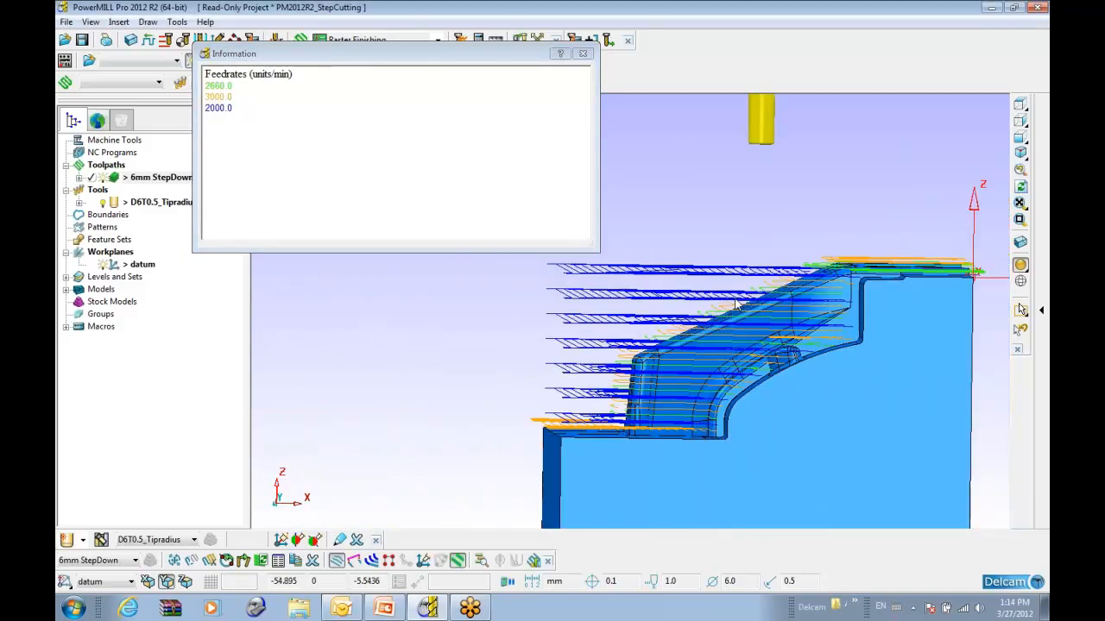
middle_drag(631, 314, 677, 369)
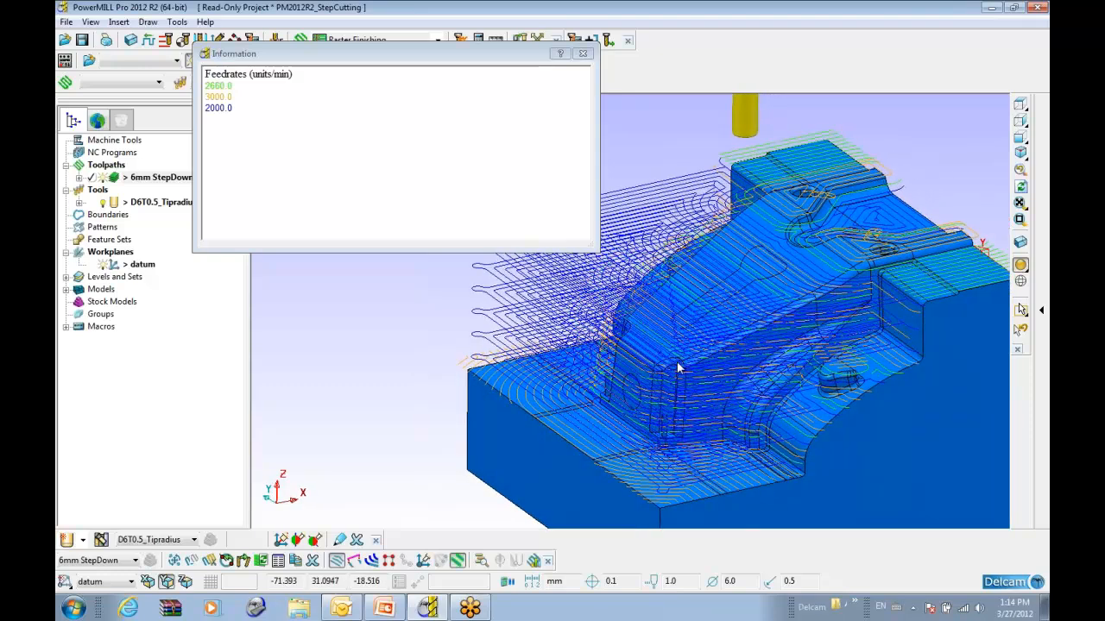
click(584, 55)
middle_drag(412, 338, 492, 216)
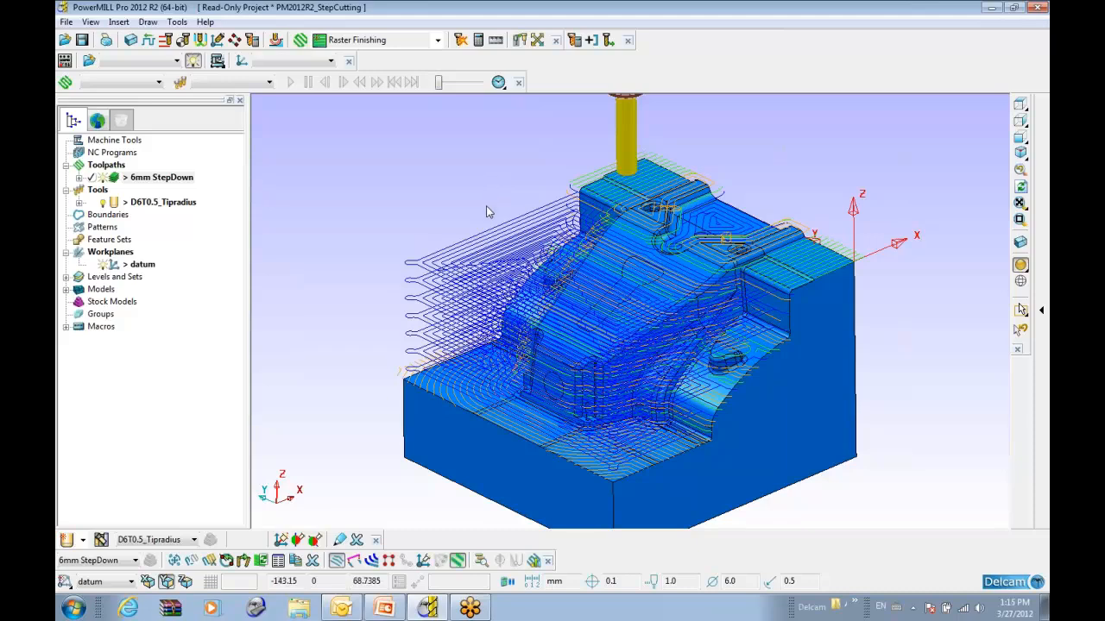
Return to the new-features page and open the Polar Milling sample project to view the wheel on the machine
click(99, 122)
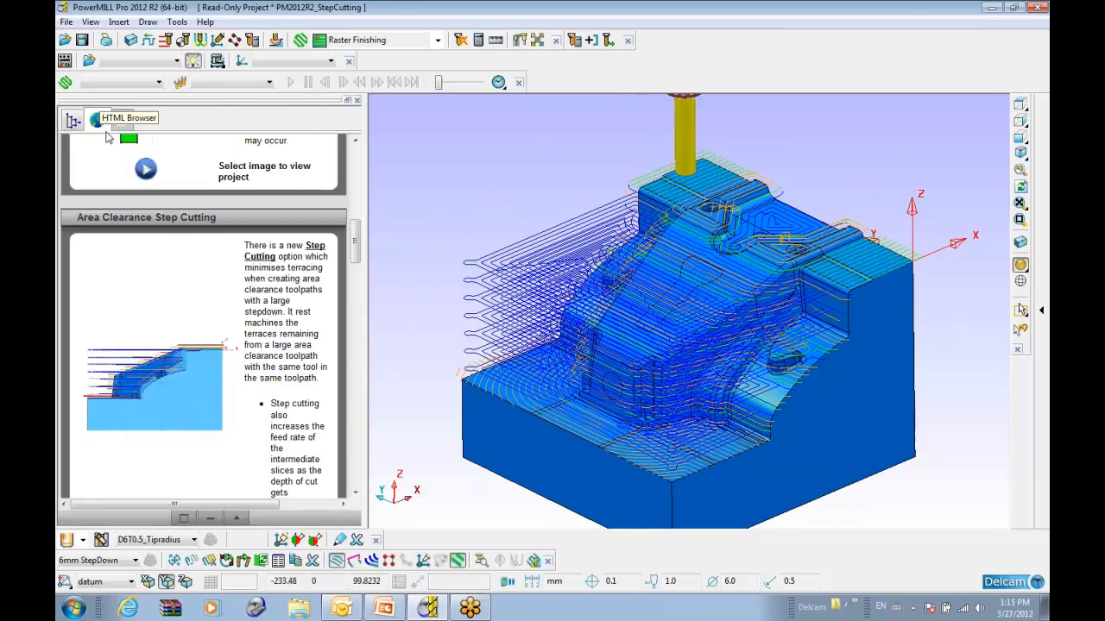
drag(357, 242, 412, 291)
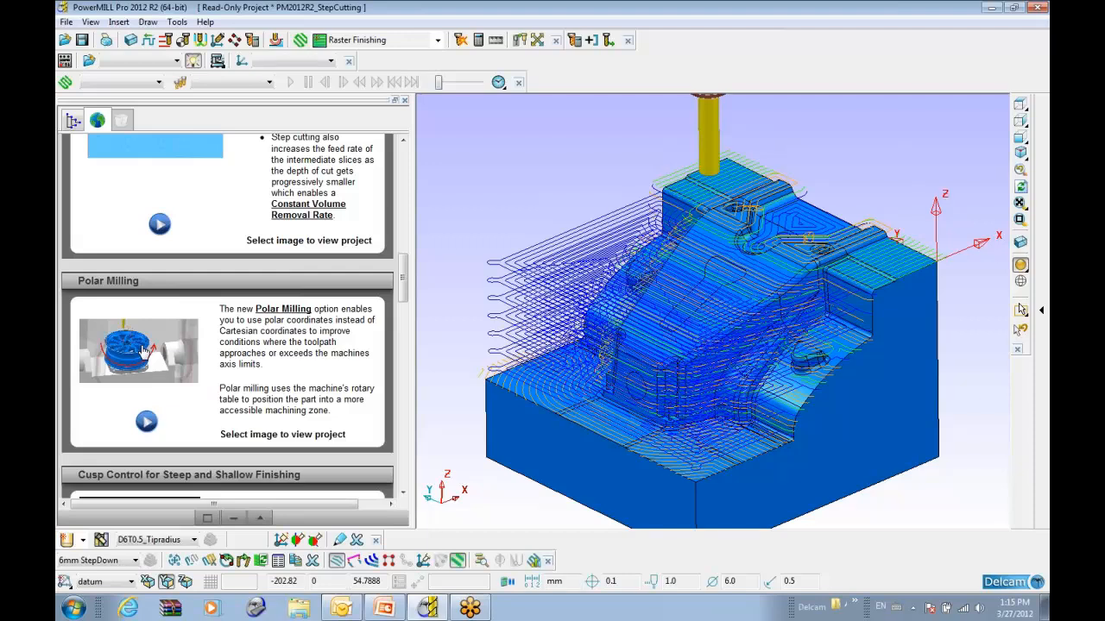
click(144, 352)
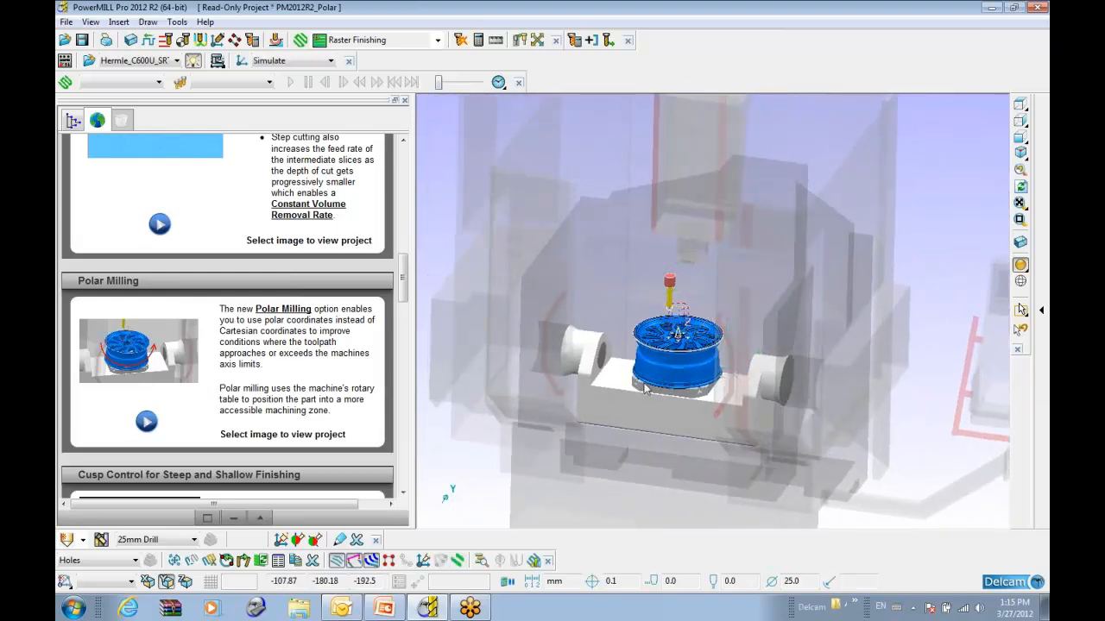
middle_drag(665, 390, 678, 365)
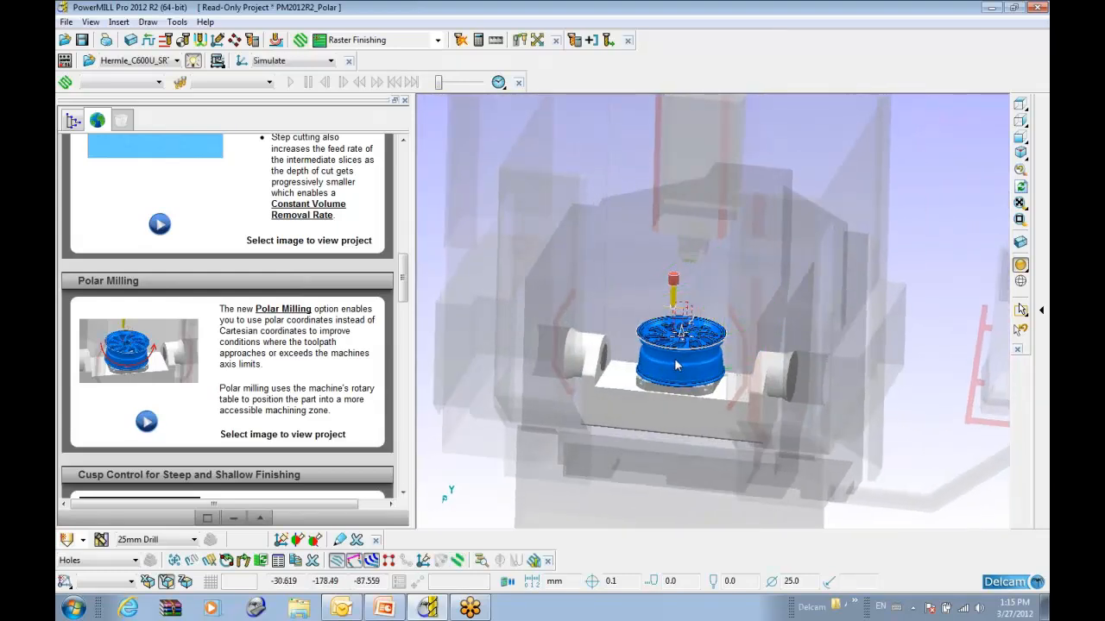
Show the project's toolpath list and simulate the Holes toolpath from its start on the machine
scroll(681, 379, up, 2)
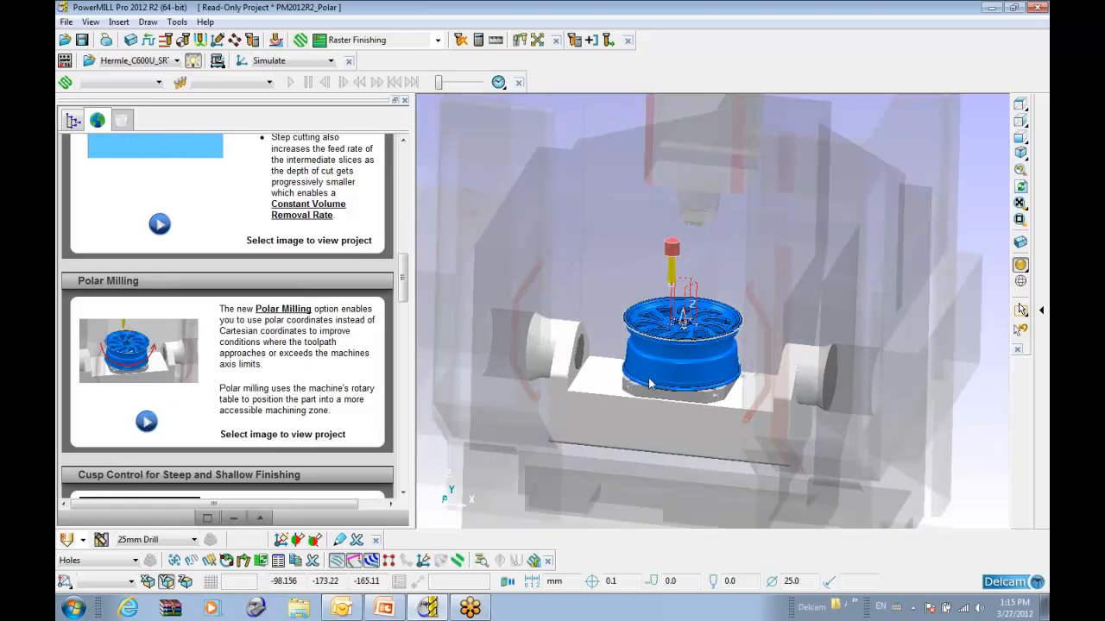
click(74, 121)
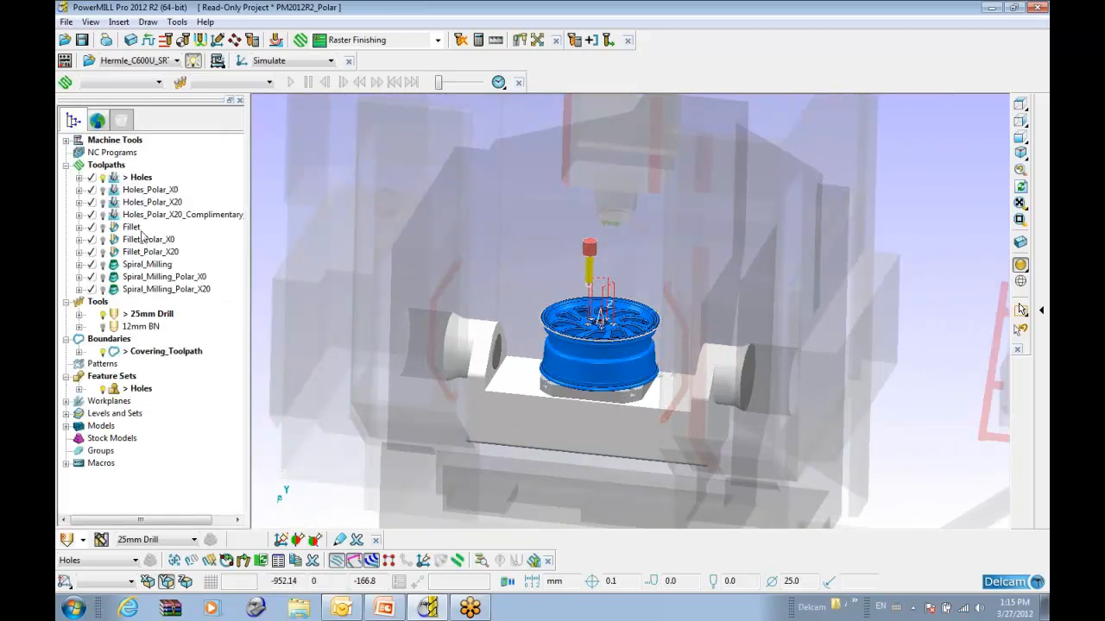
right_click(128, 181)
click(175, 148)
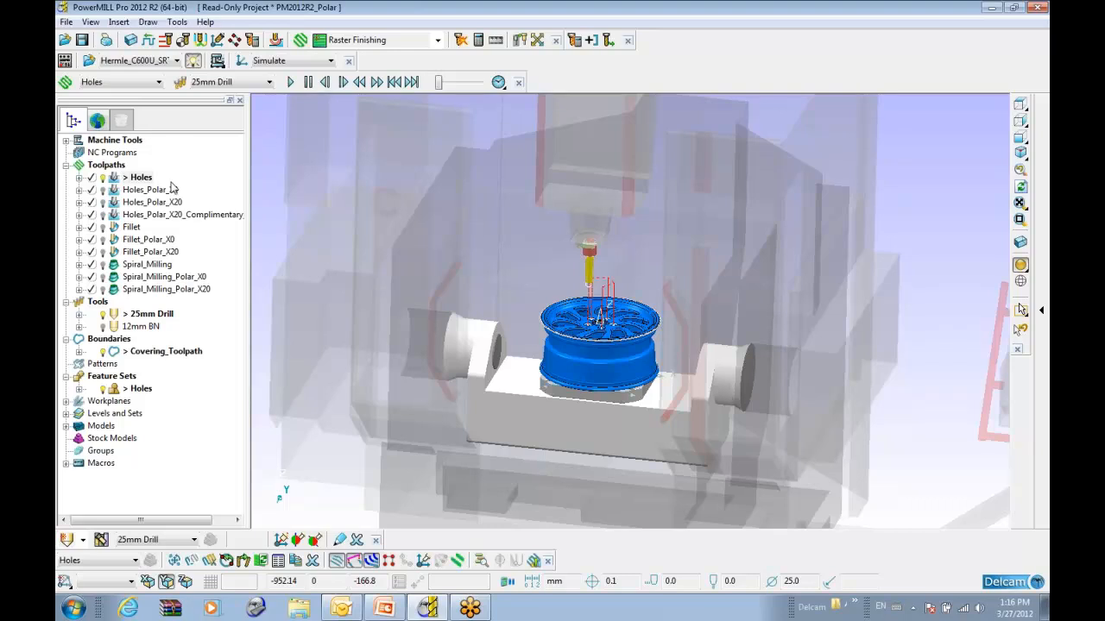
Activate the Holes_Polar_X0 toolpath, simulate it from its start and inspect the wheel's orientation on the machine table
click(129, 190)
right_click(129, 189)
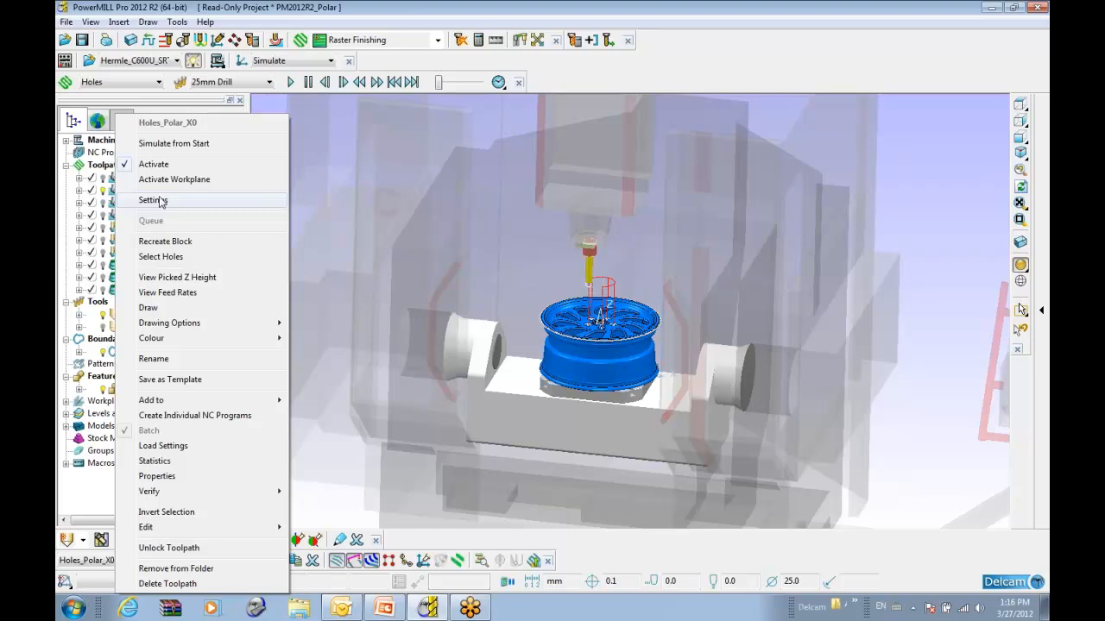
click(175, 145)
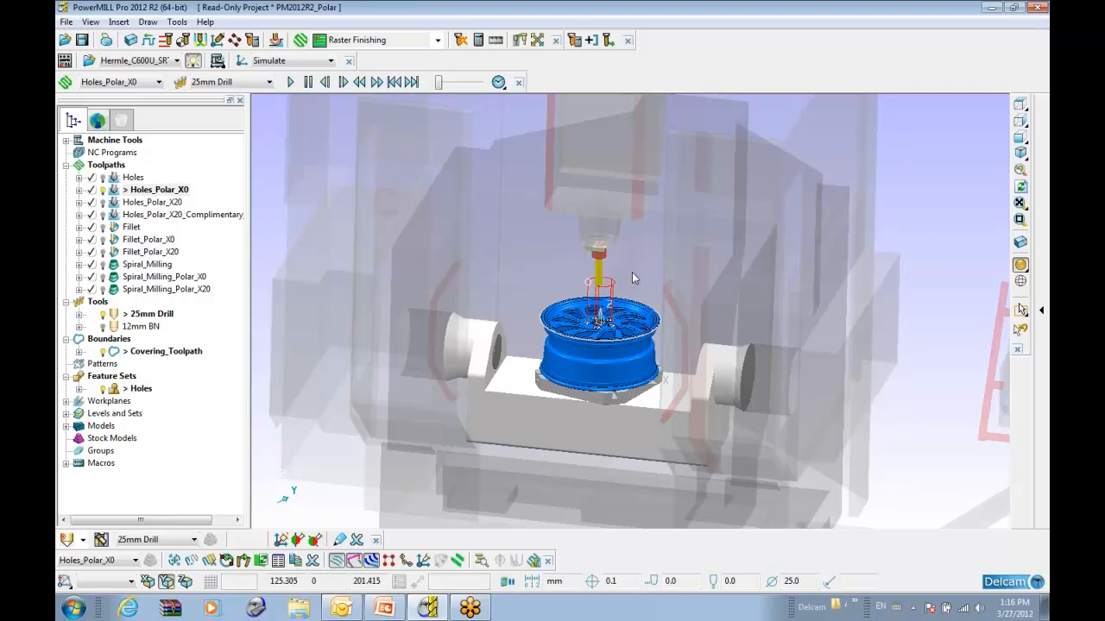
scroll(609, 349, up, 2)
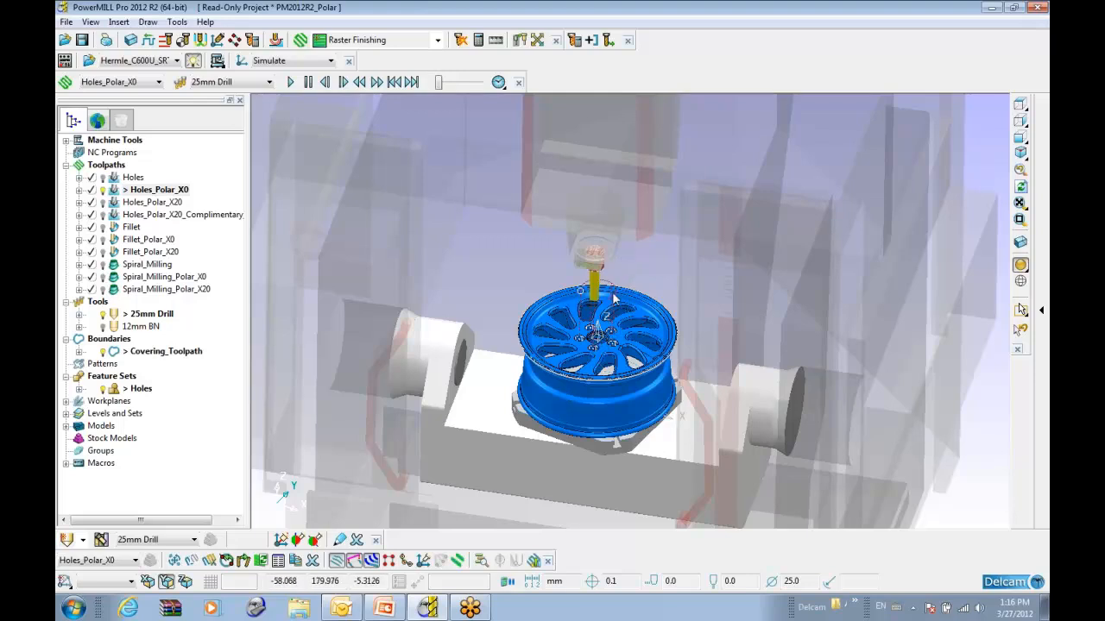
scroll(599, 313, down, 1)
scroll(596, 312, up, 1)
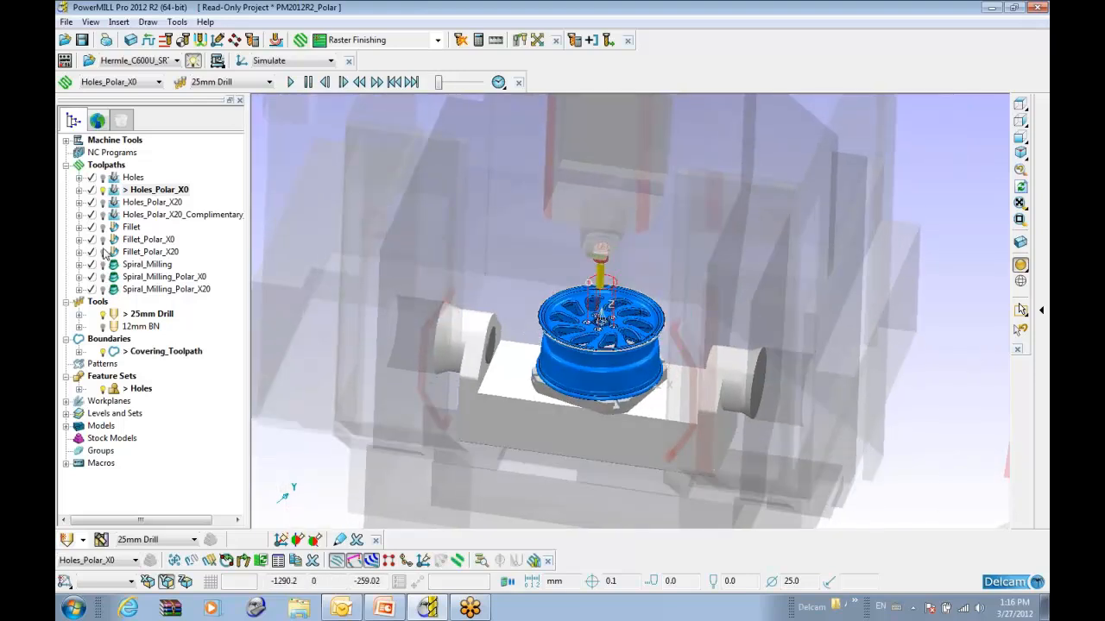
Activate the Fillet toolpath, try the Polar orientation type in its machine axis control settings and cancel the edit
double_click(121, 227)
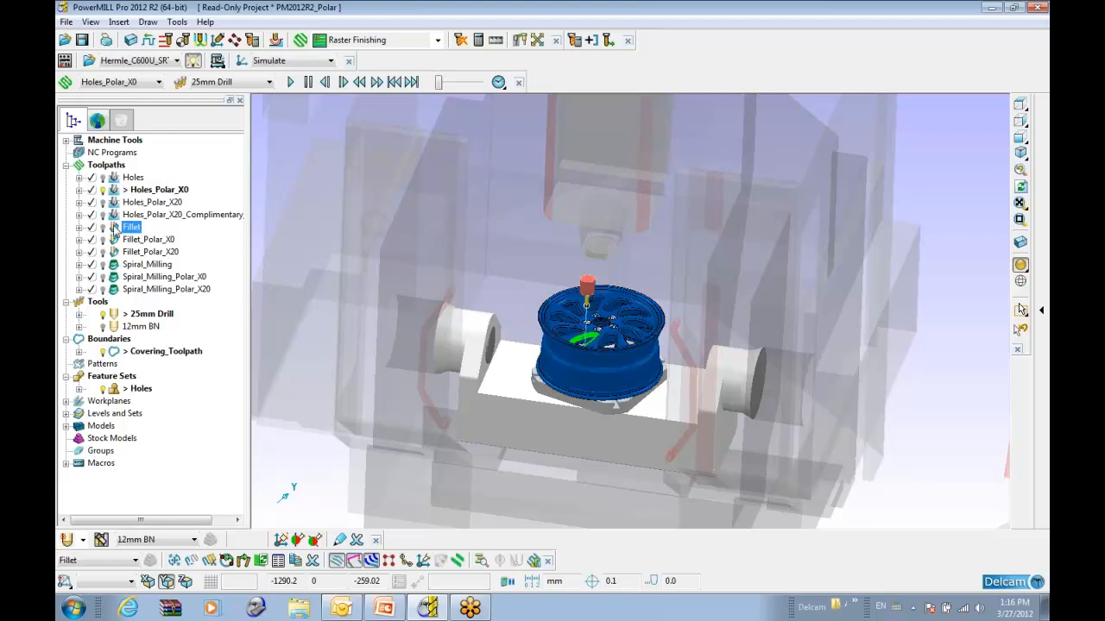
right_click(115, 230)
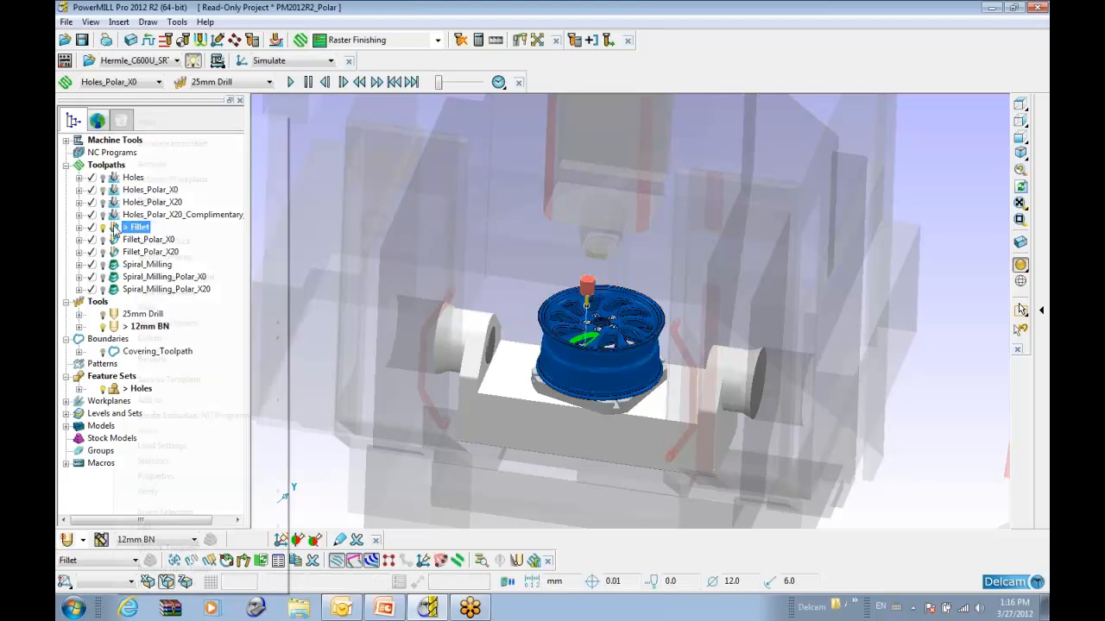
click(158, 201)
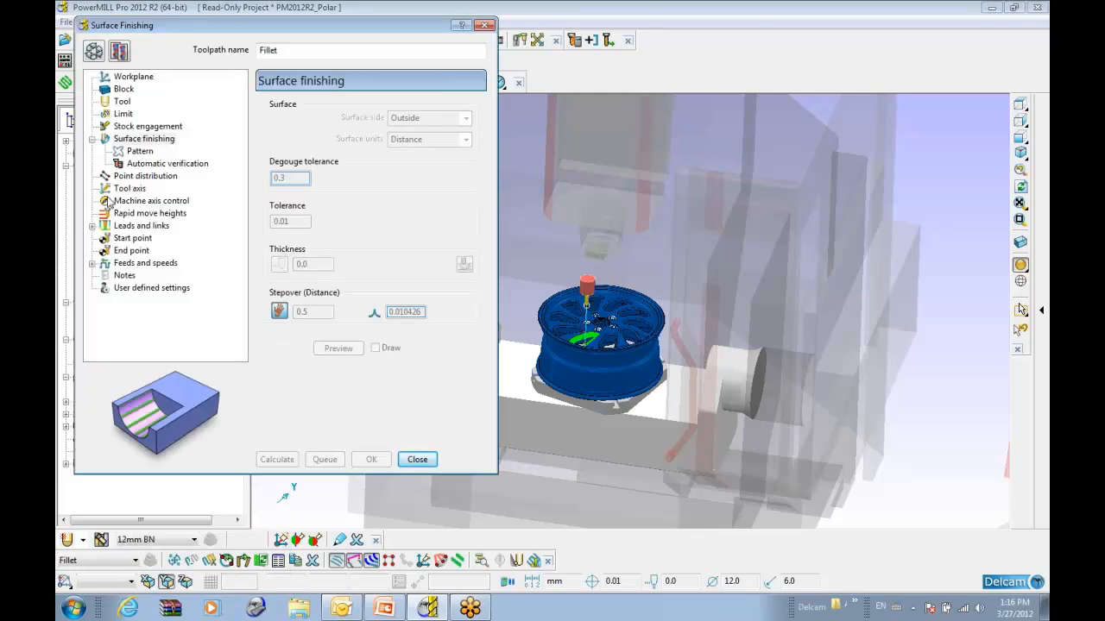
click(155, 204)
click(94, 52)
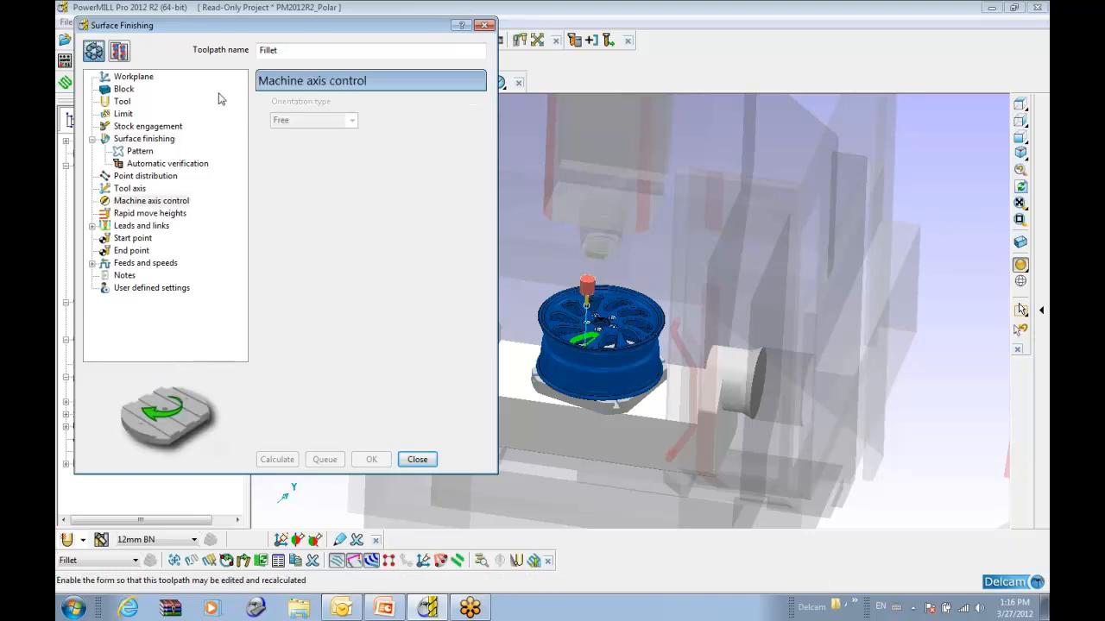
click(352, 122)
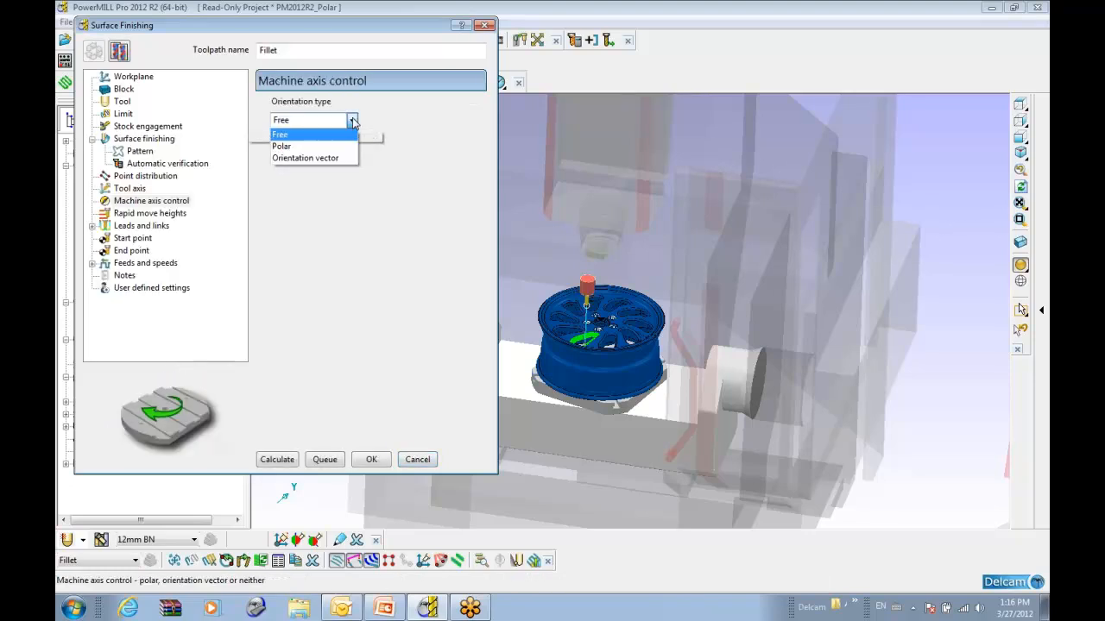
click(296, 152)
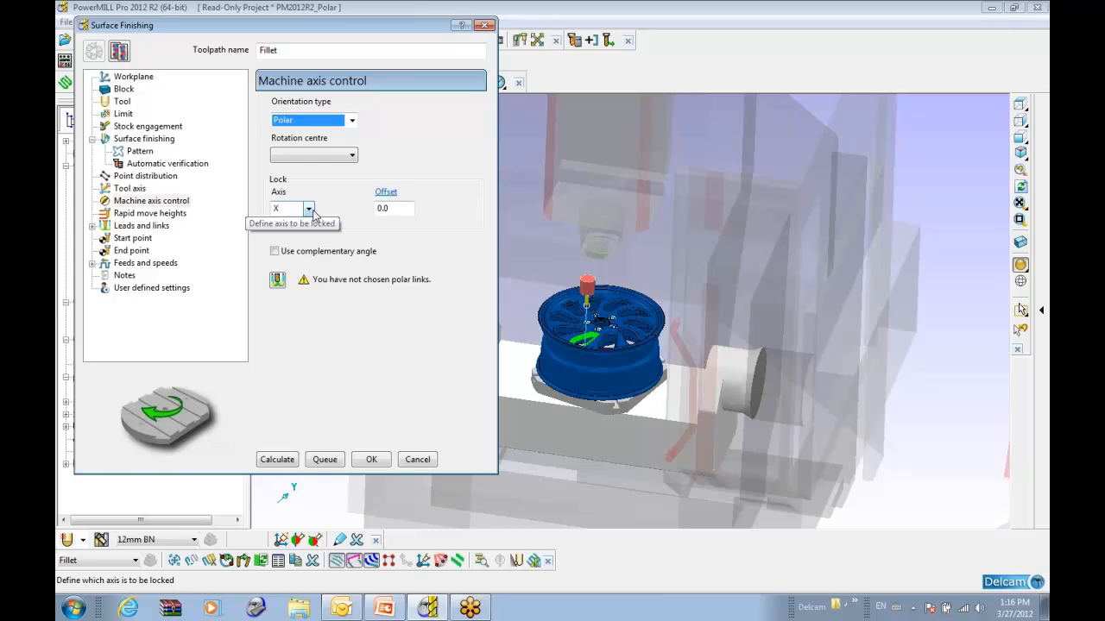
click(417, 459)
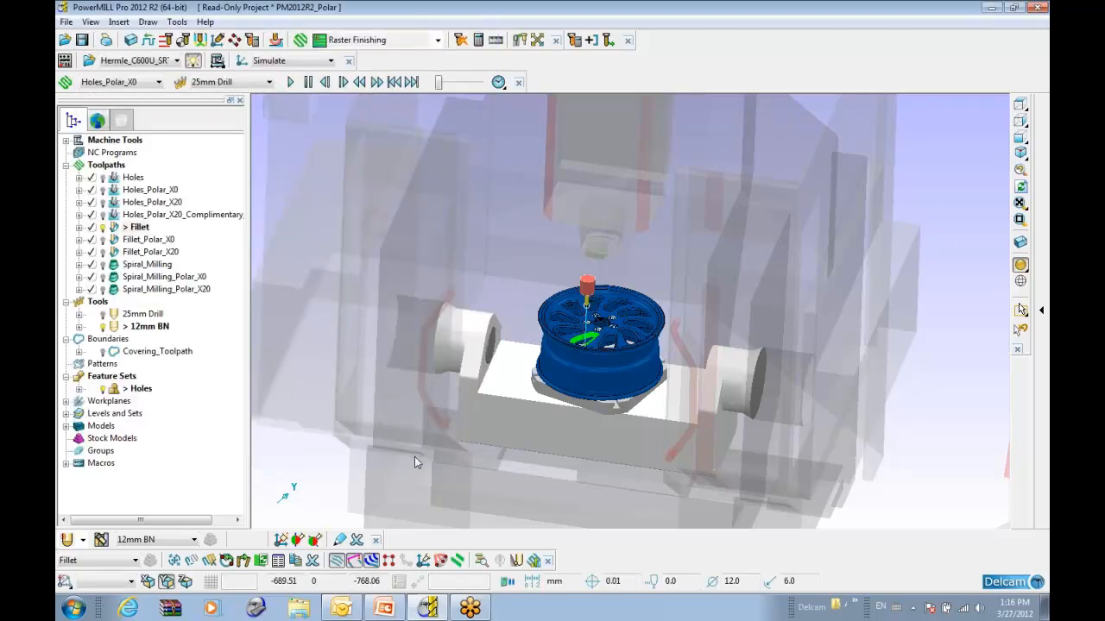
Simulate the Fillet toolpath from its start, and do the same with the activated Fillet_Polar_X0 toolpath
right_click(121, 229)
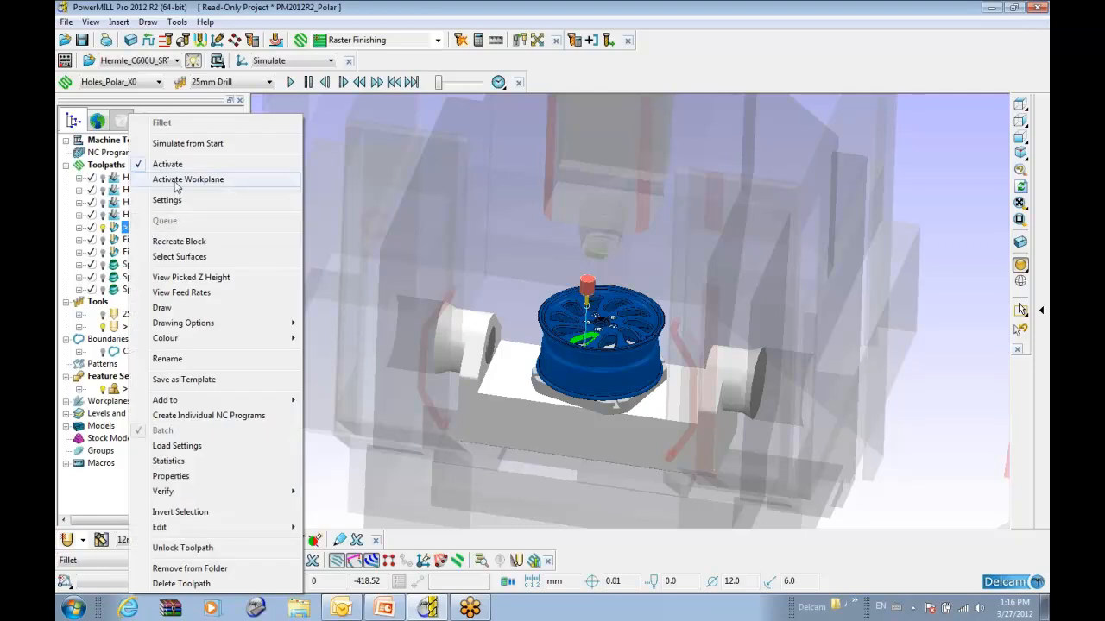
click(194, 140)
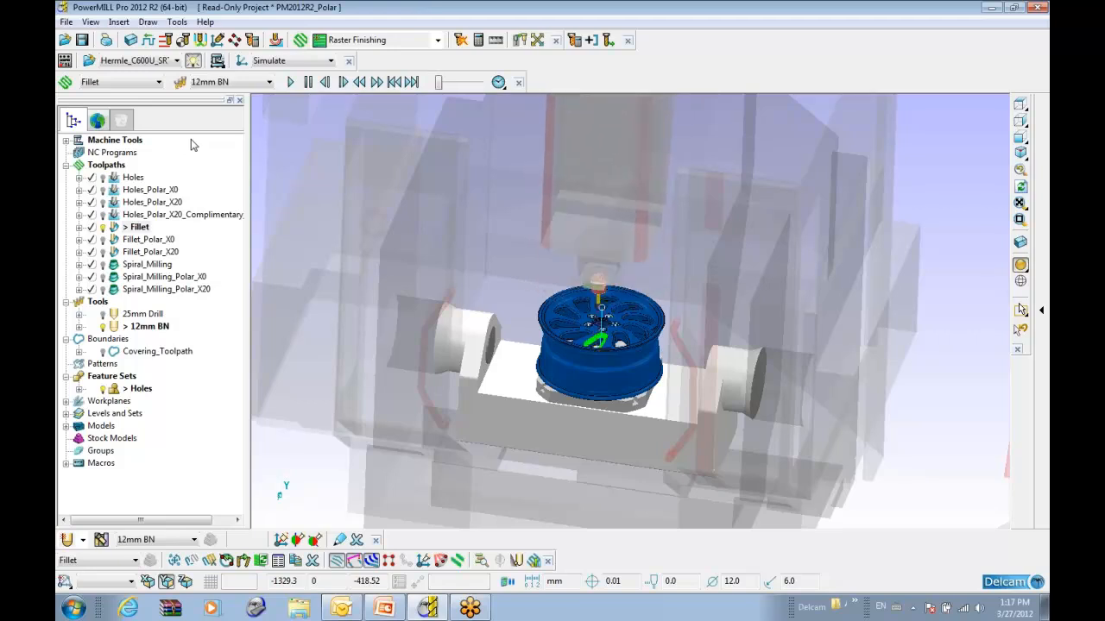
double_click(115, 241)
right_click(115, 243)
click(160, 75)
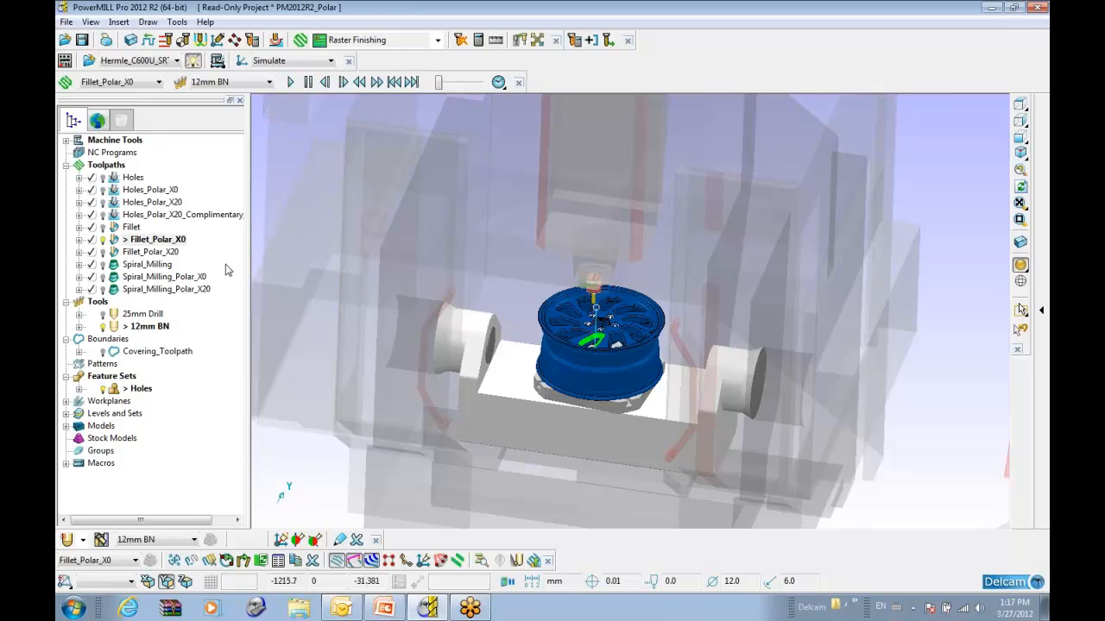
Open the Fillet_Polar_X0 settings for editing and review its Polar machine axis control options and polar links
right_click(148, 244)
click(208, 202)
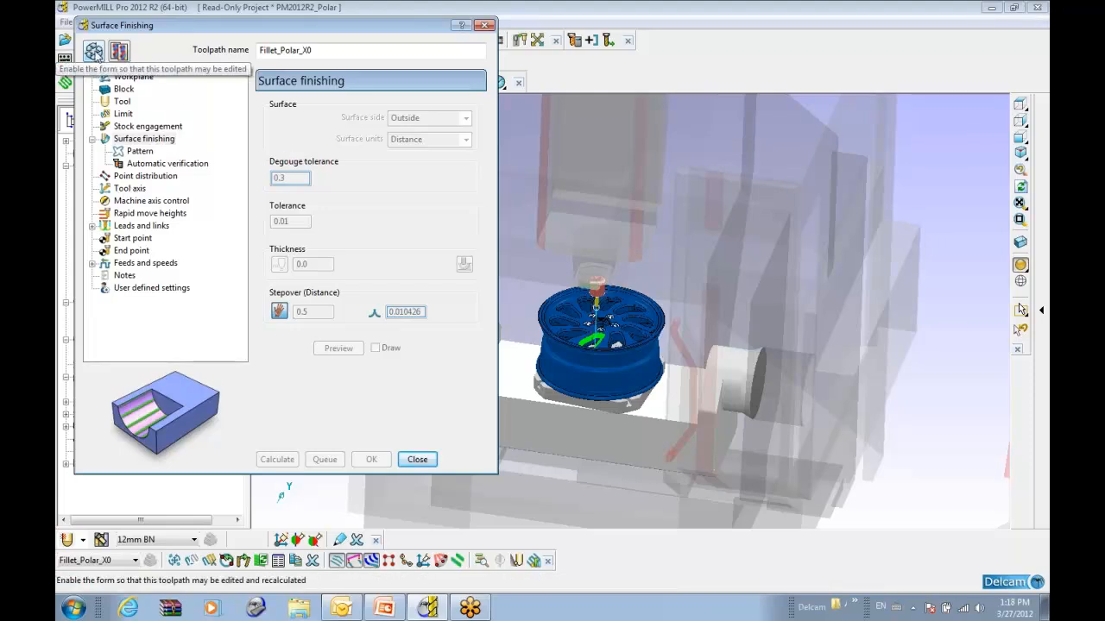
drag(145, 30, 183, 29)
click(157, 51)
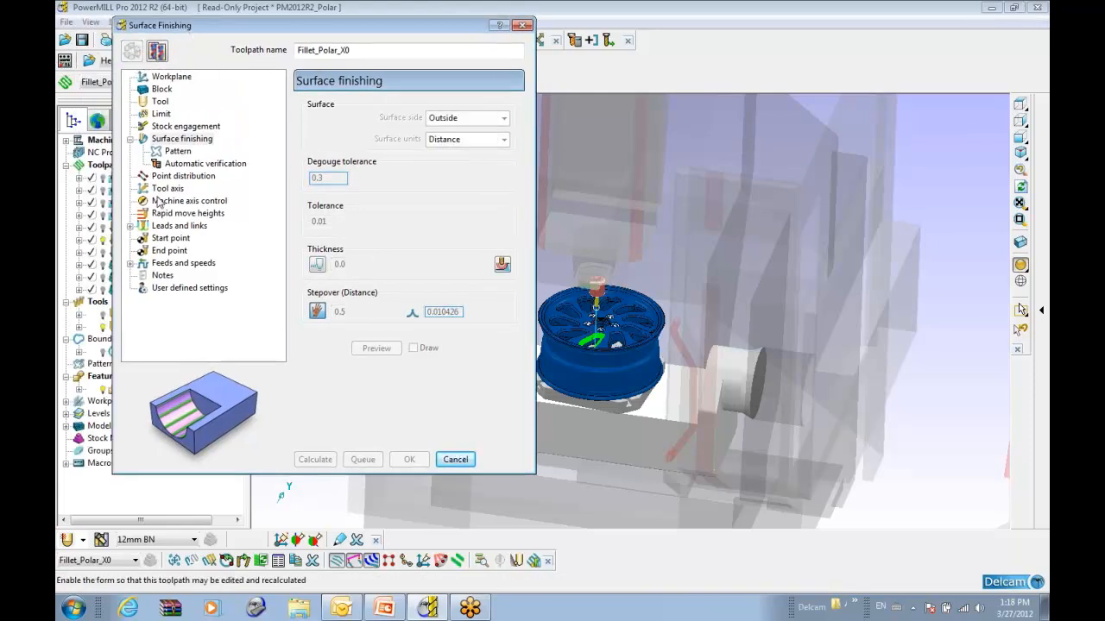
click(189, 200)
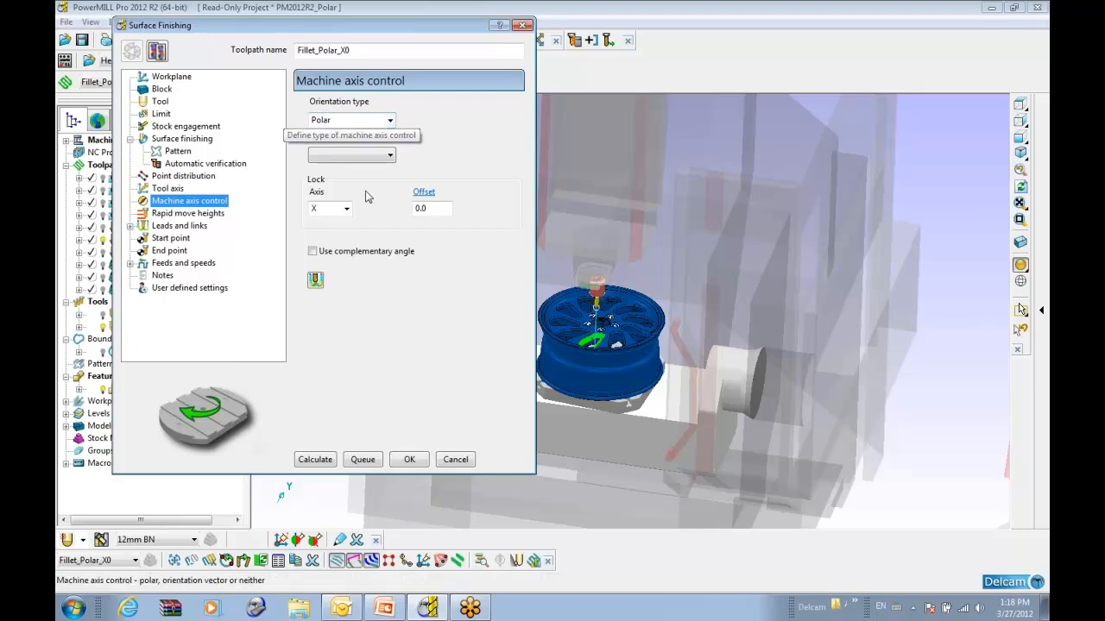
click(316, 281)
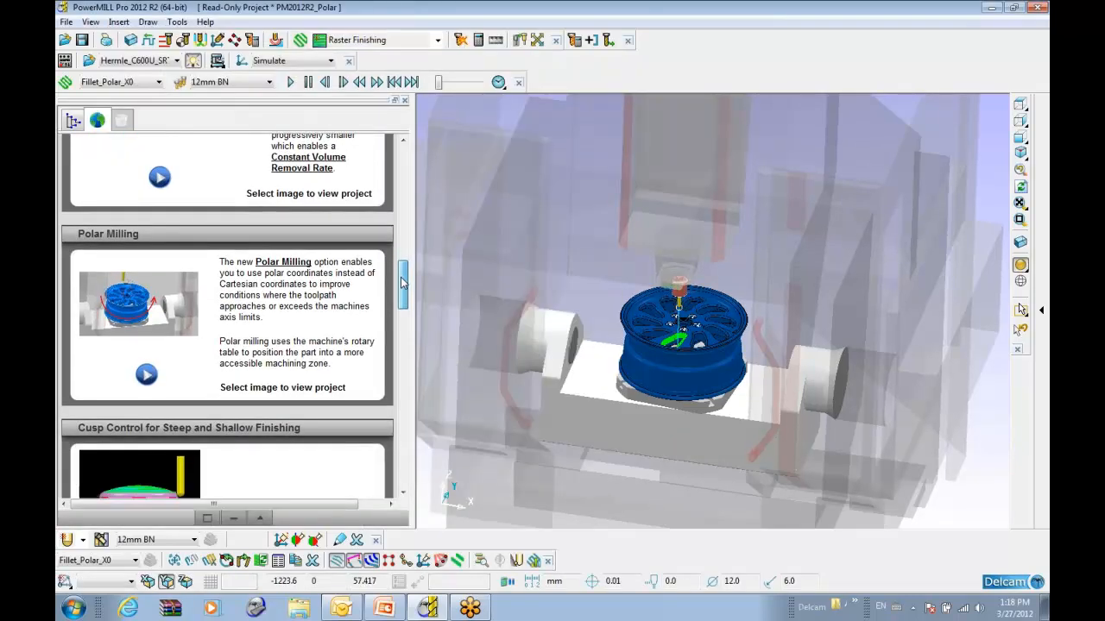
Open the Cusp Control for Steep and Shallow Finishing sample project and view the part along the -Y axis with the project tree shown
scroll(403, 306, down, 2)
scroll(403, 306, down, 1)
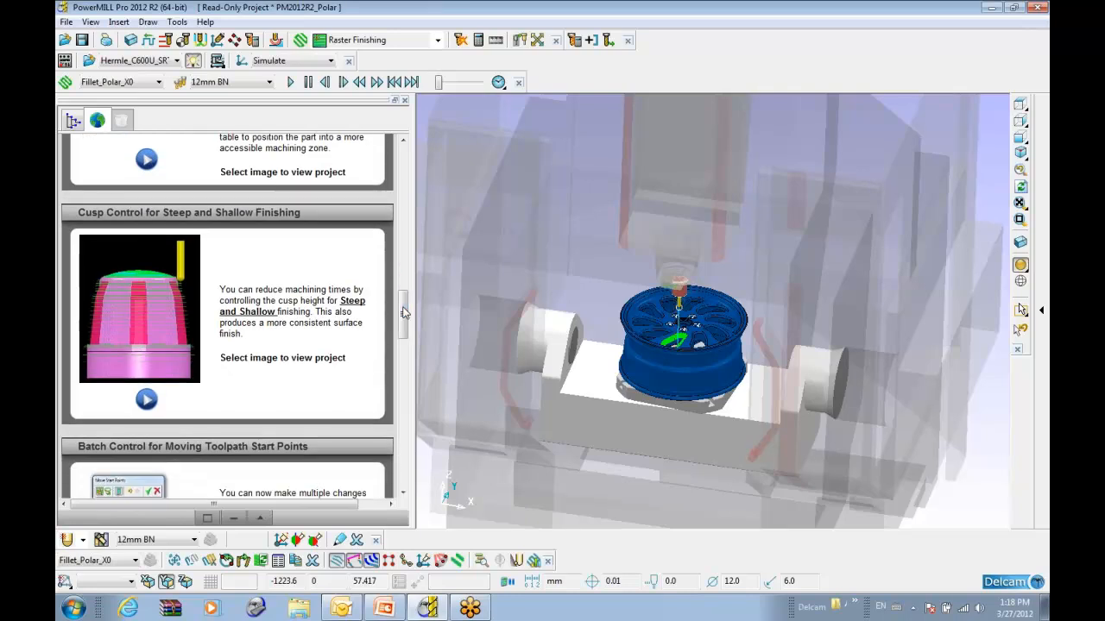
click(140, 297)
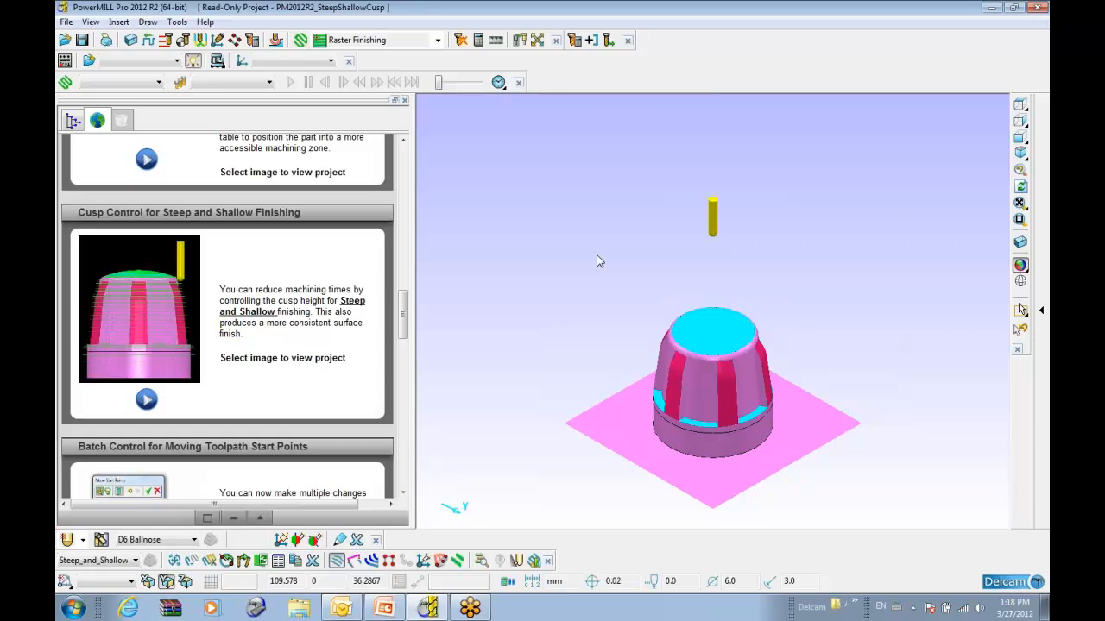
click(1020, 138)
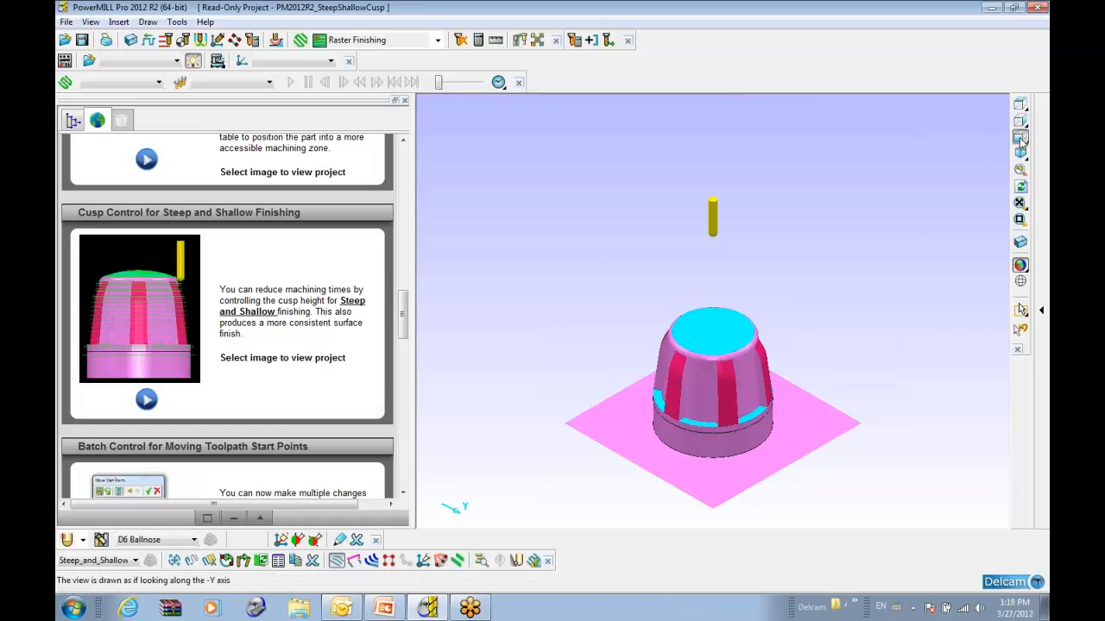
click(73, 120)
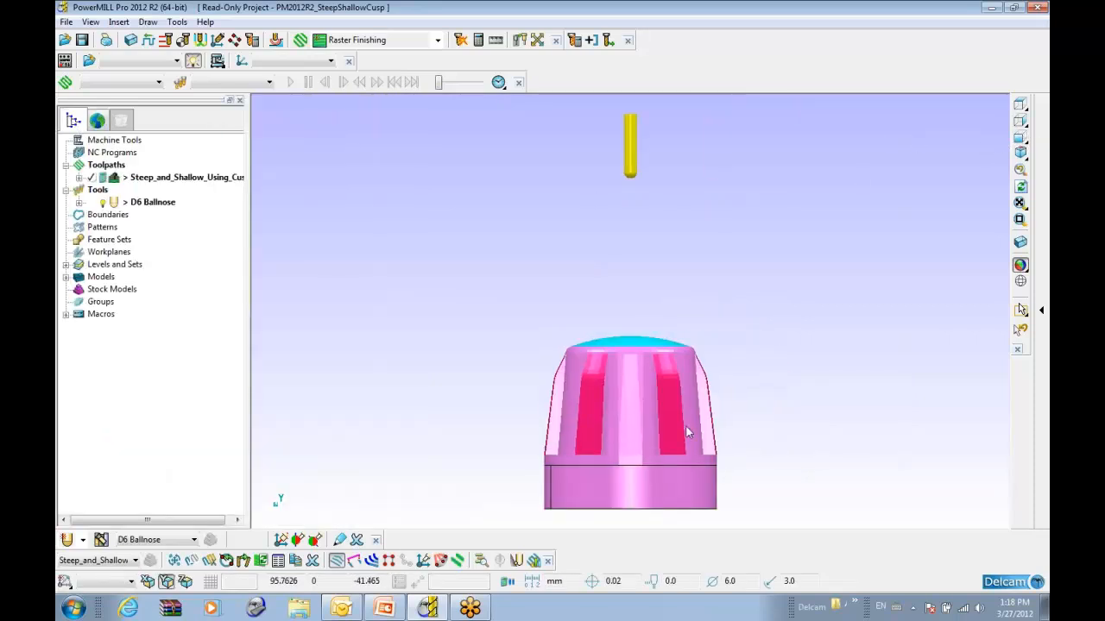
scroll(625, 336, up, 5)
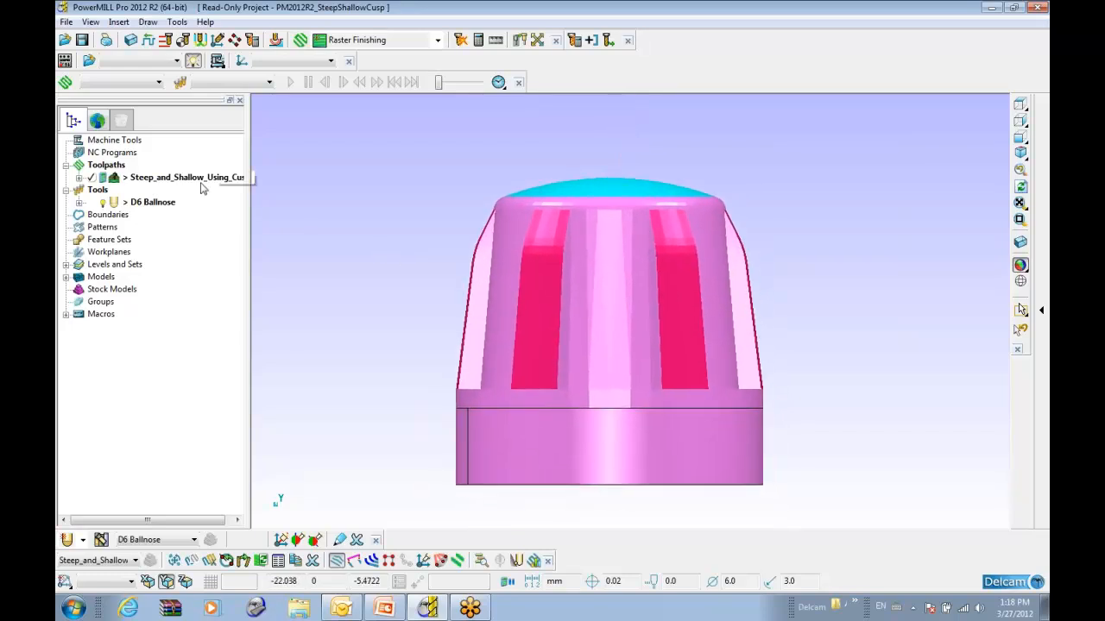
Calculate the Steep_and_Shallow_Using_Cusp toolpath with its stepdown calculated using a 0.005 cusp, and close its settings
right_click(173, 178)
click(210, 201)
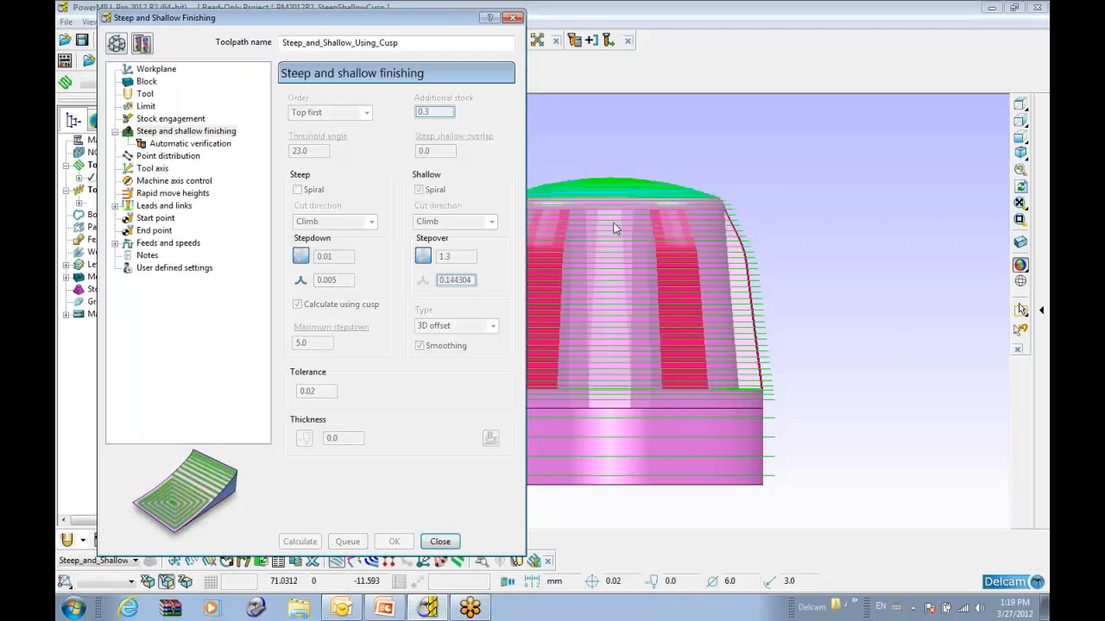
click(511, 19)
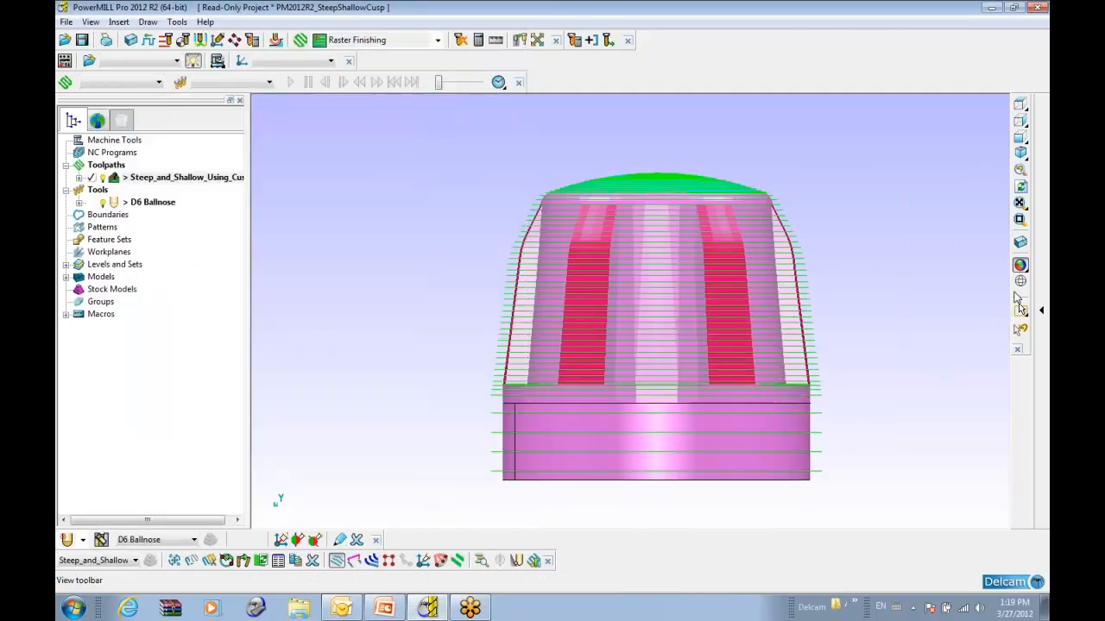
Hide the shaded model and inspect the steep and shallow toolpath's spacing from the side and from above
click(1020, 309)
middle_drag(543, 144, 609, 333)
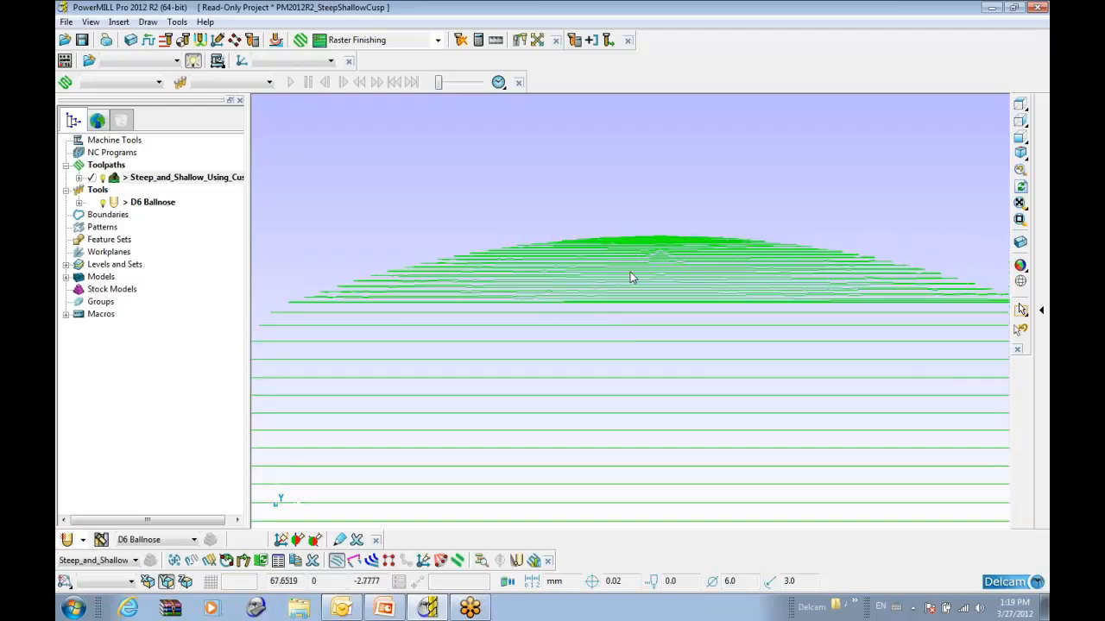
scroll(626, 288, down, 3)
middle_drag(625, 283, 624, 361)
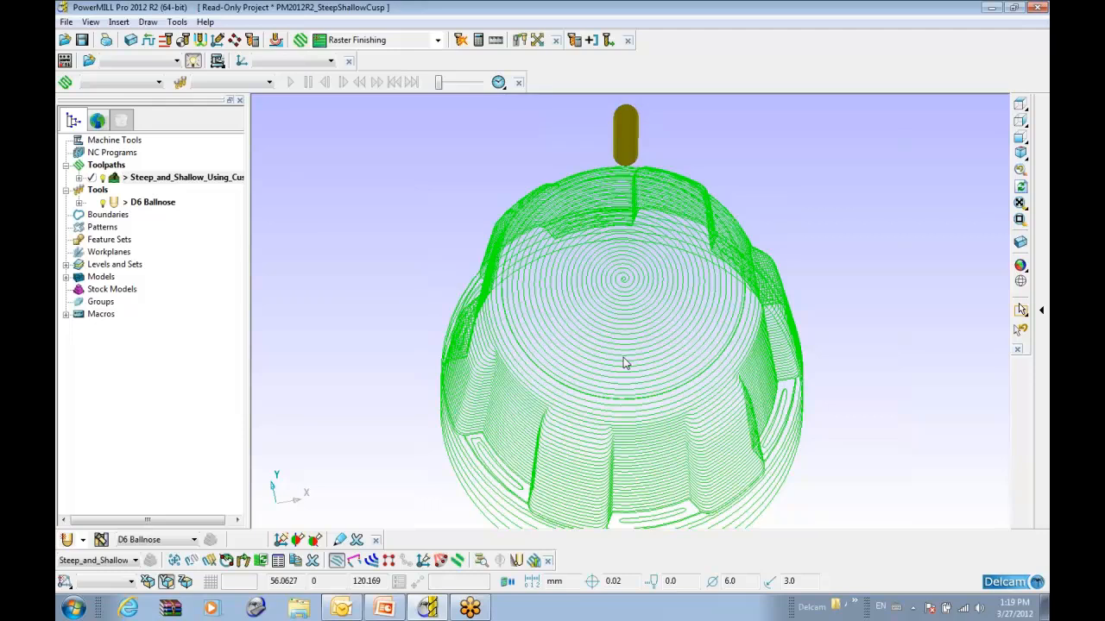
middle_drag(587, 402, 631, 387)
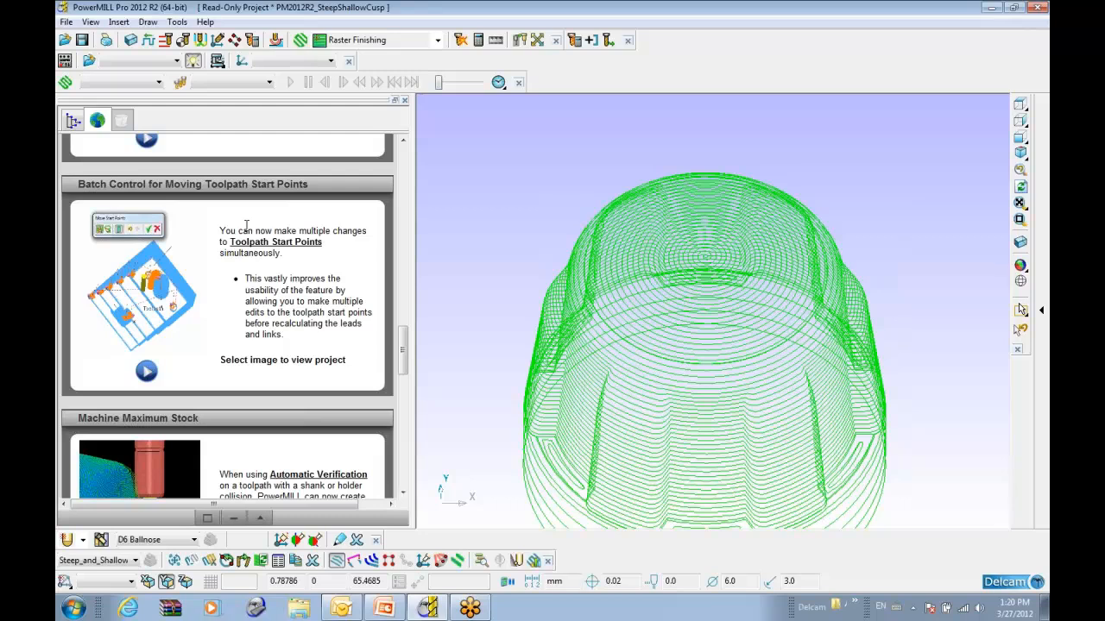
Open the Batch Control for Moving Toolpath Start Points sample project and view its part from above with the project tree shown
click(151, 292)
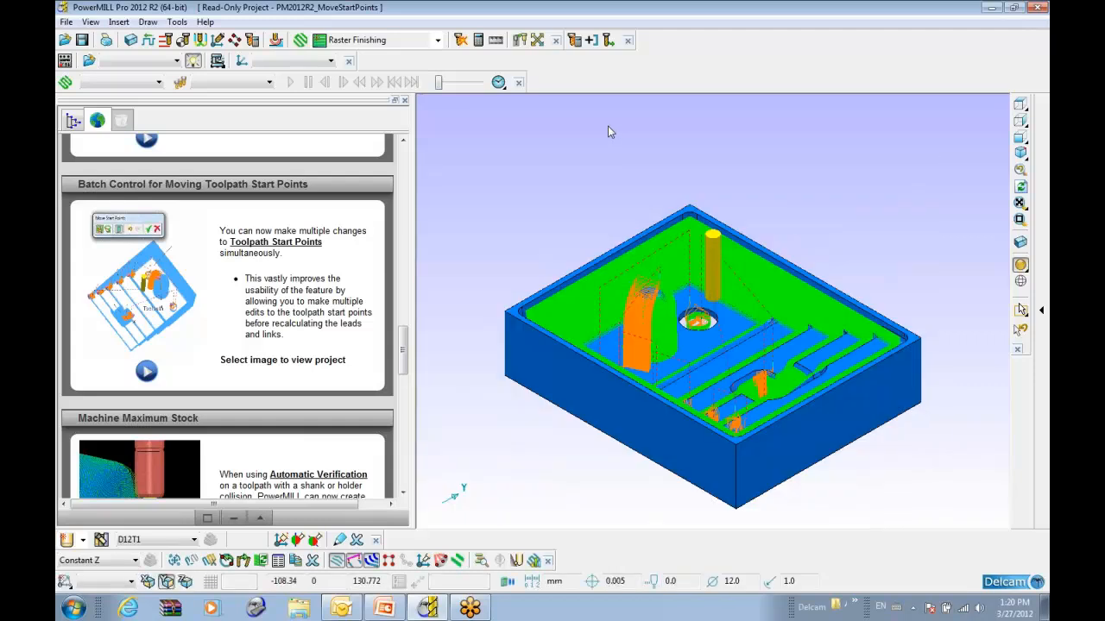
click(72, 121)
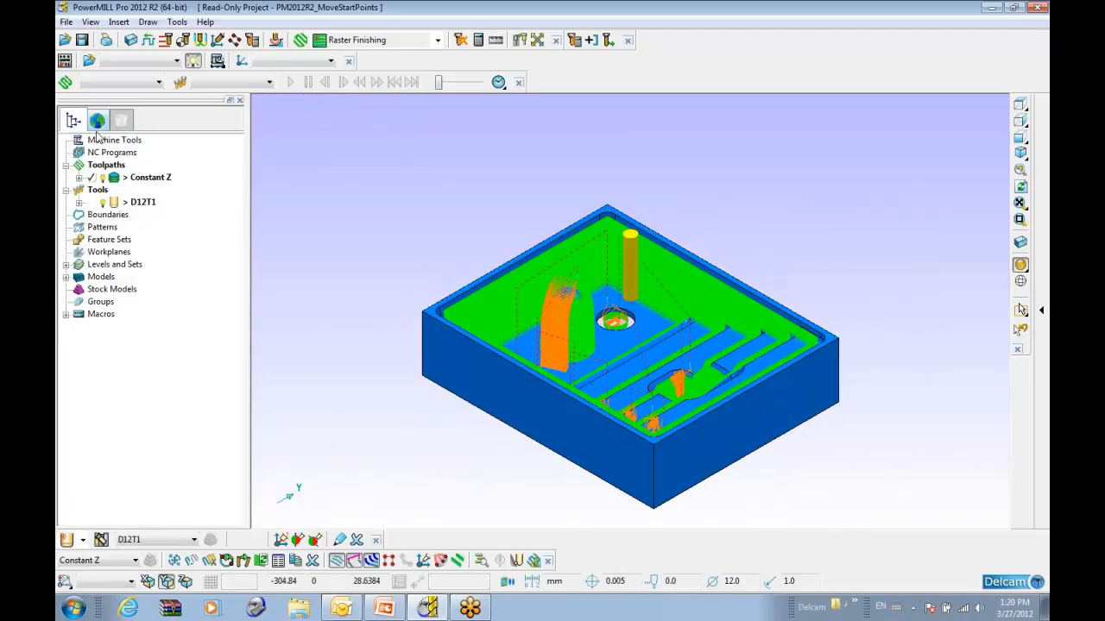
key(ctrl+5)
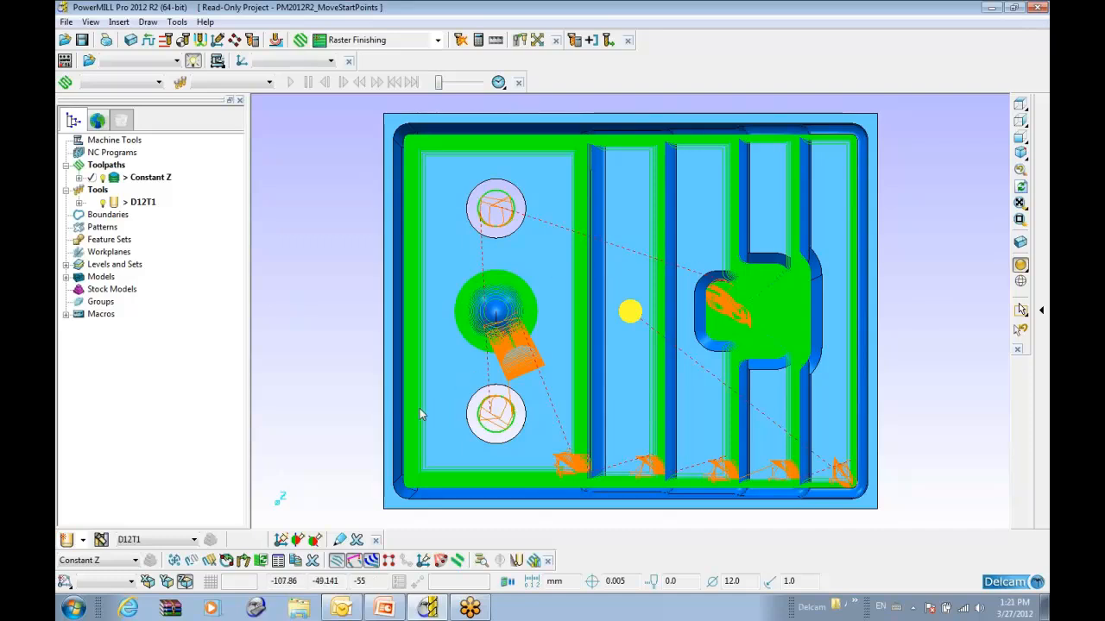
Start moving the Constant Z toolpath's start points, and relocate those on the central boss and the two round holes individually
click(226, 561)
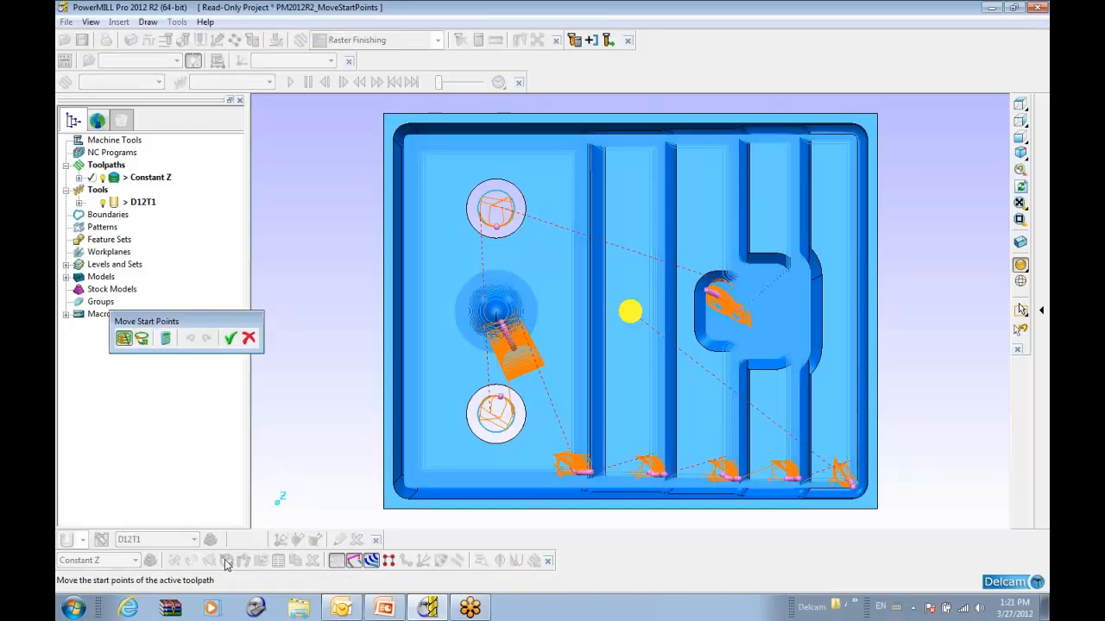
scroll(568, 320, up, 2)
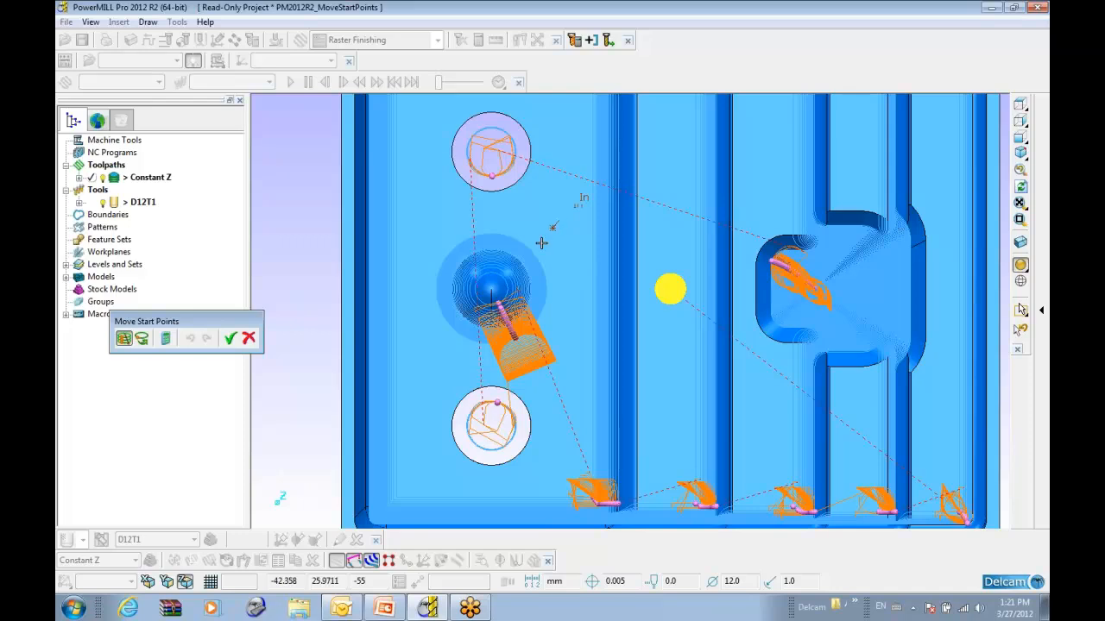
click(493, 287)
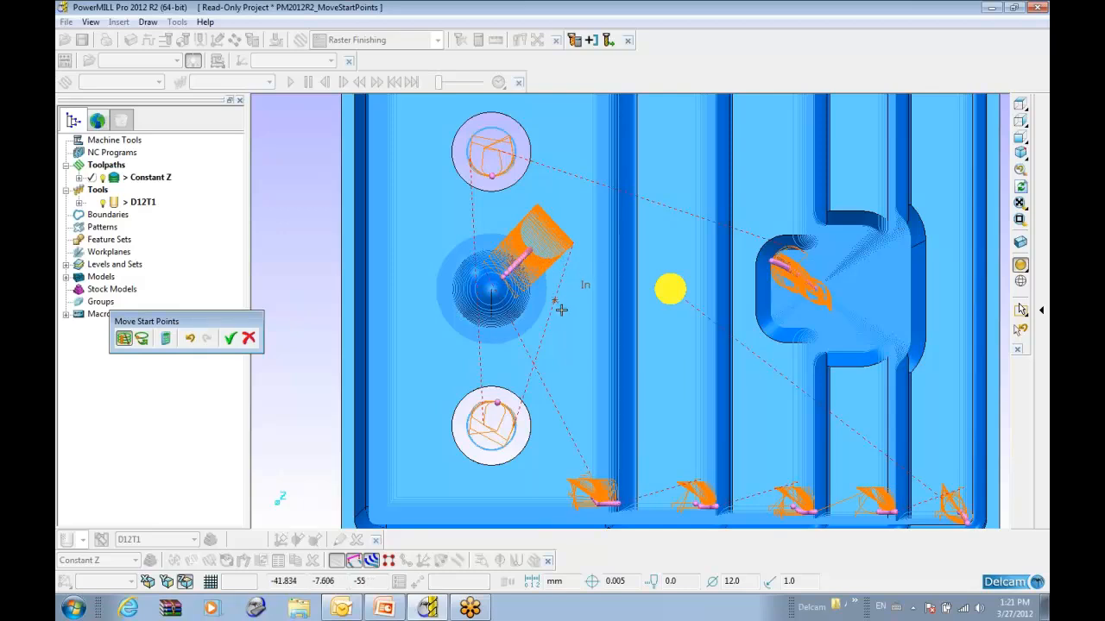
shift+middle_drag(555, 305, 527, 305)
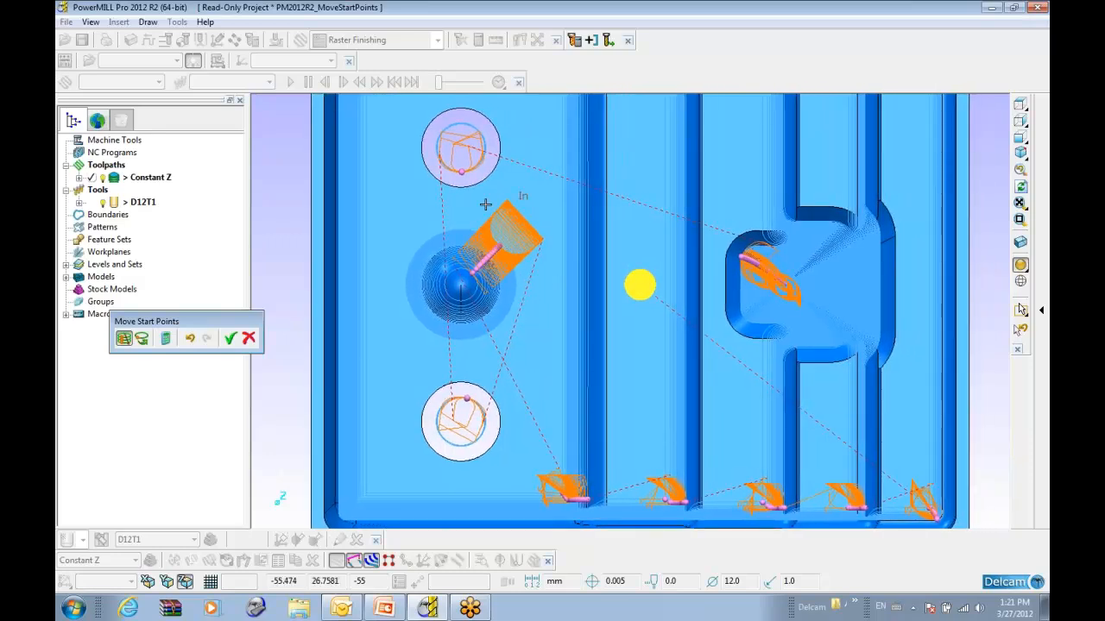
click(461, 156)
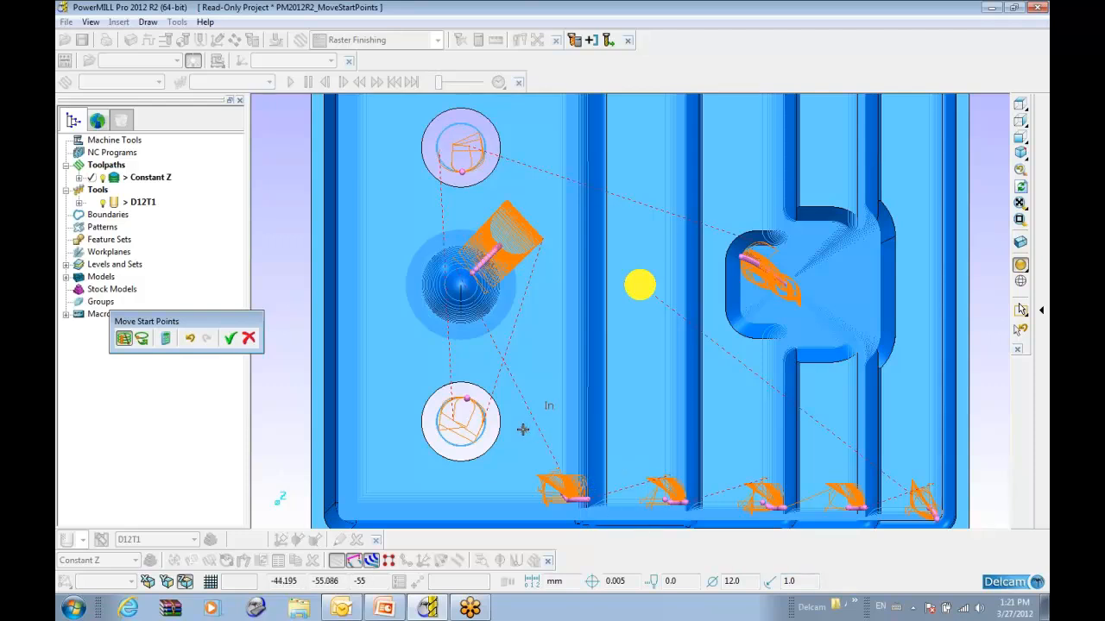
click(463, 416)
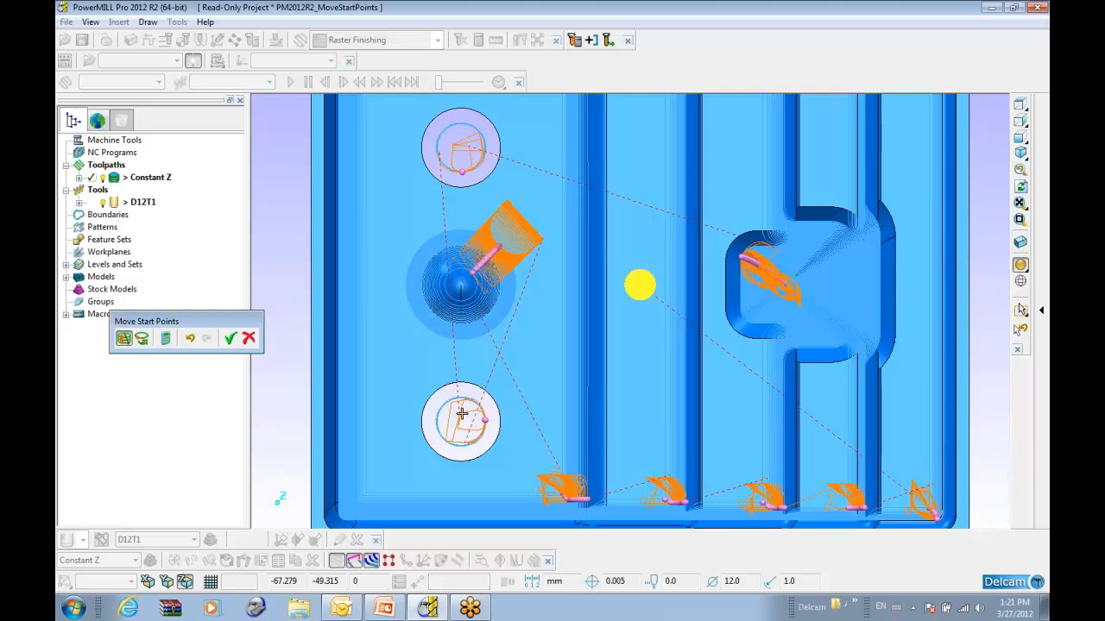
Batch-move the start points by drawing lines across both holes, the boss and the row of long pockets, and apply them together
click(166, 340)
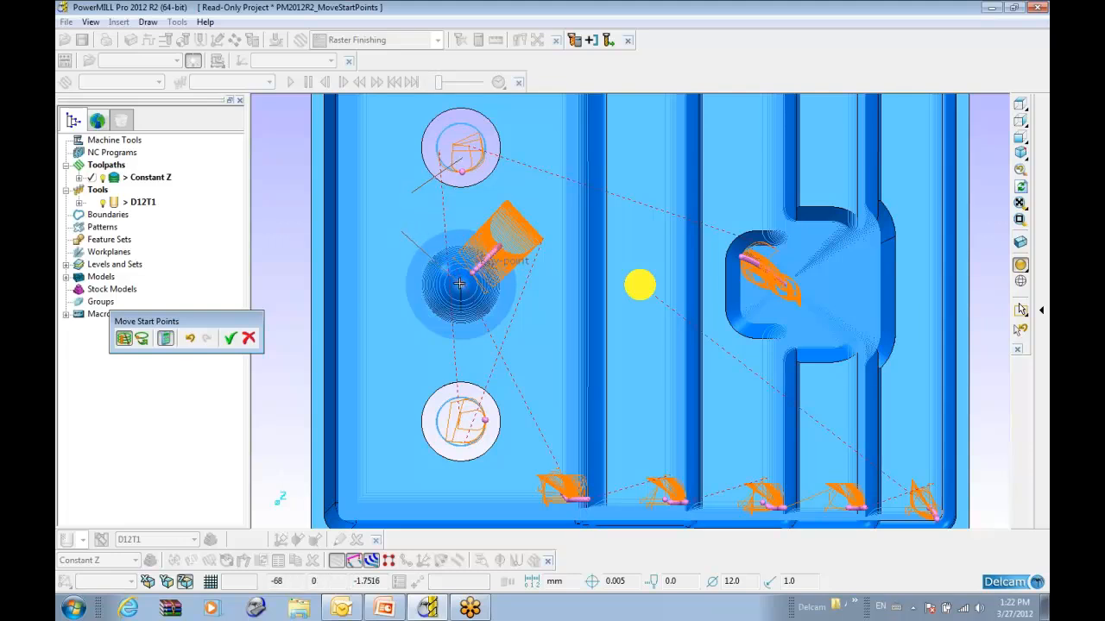
click(412, 399)
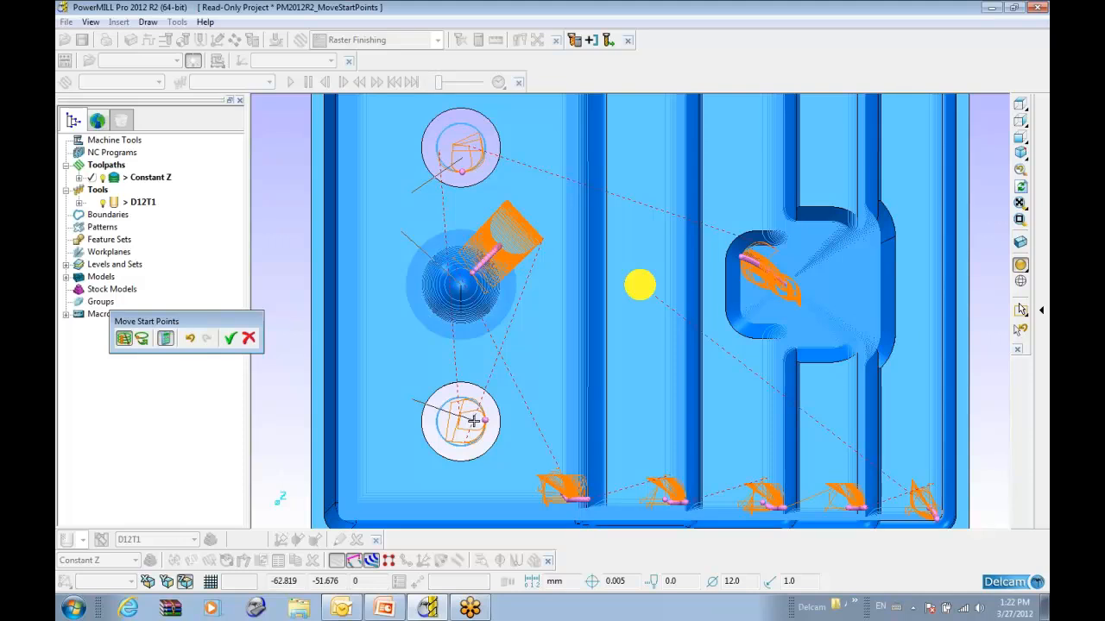
click(539, 381)
click(925, 412)
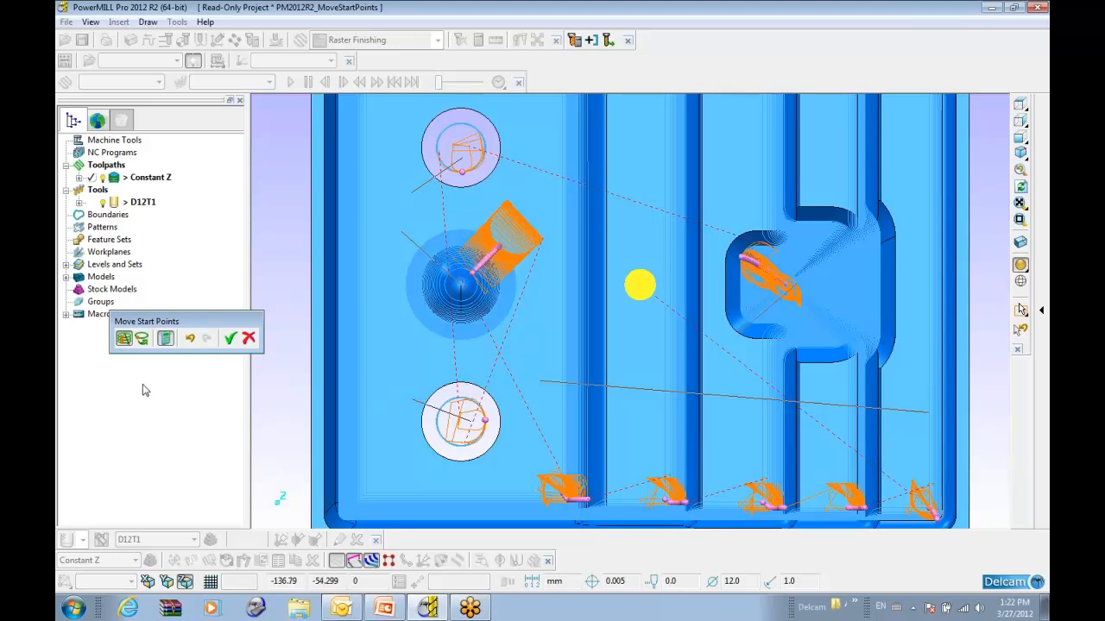
click(166, 339)
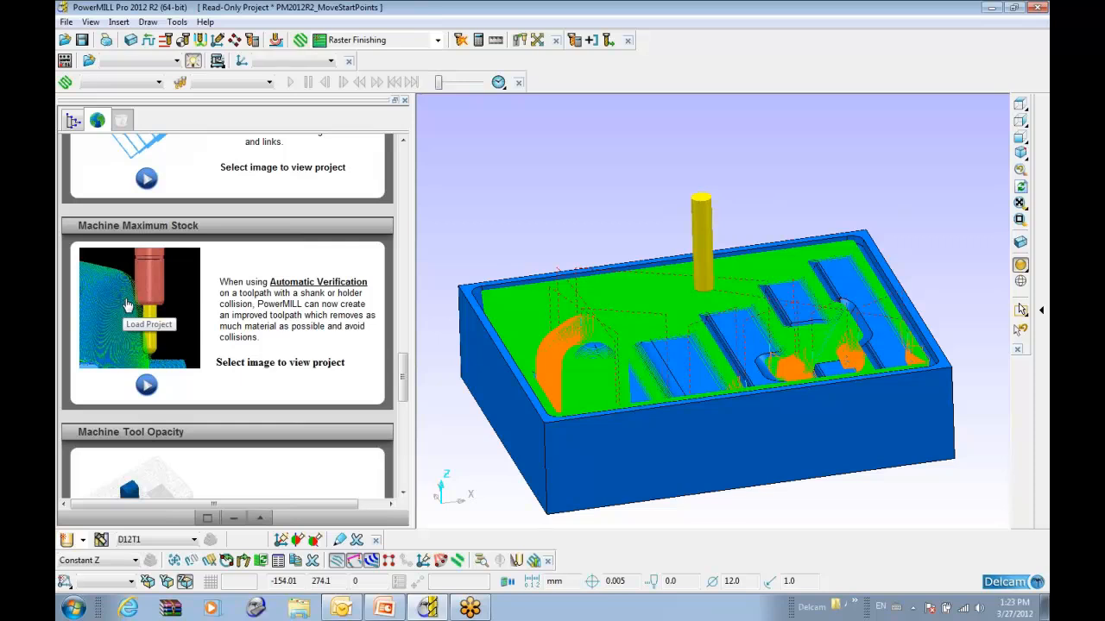
Open the Machine Maximum Stock sample project and calculate its 3Axis_AutoCollisionChecking toolpath, closing the settings
click(127, 306)
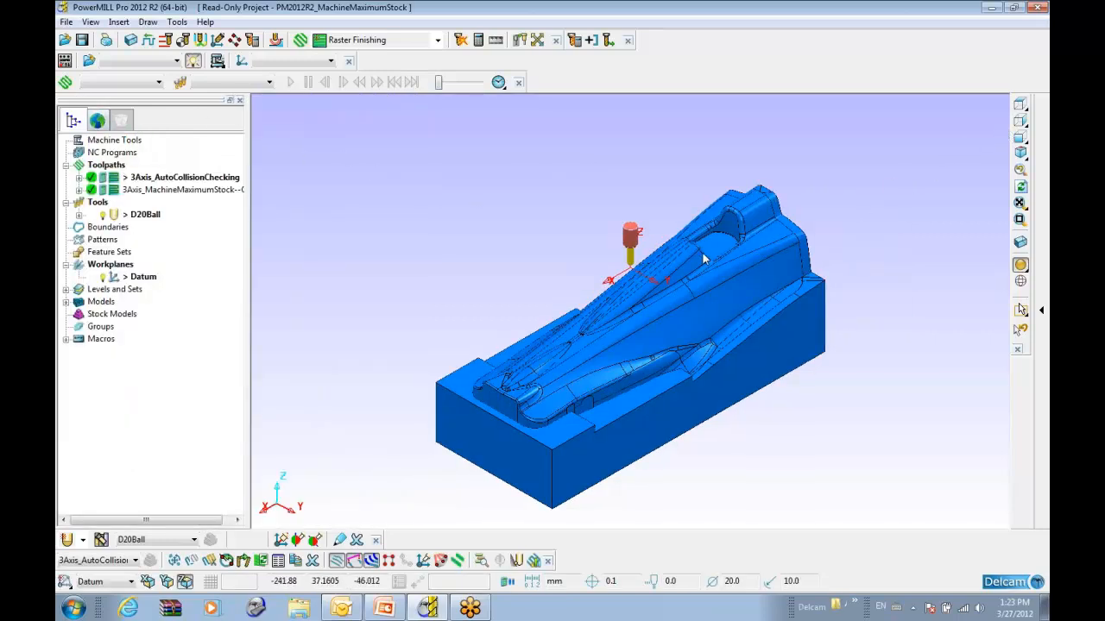
scroll(722, 272, up, 3)
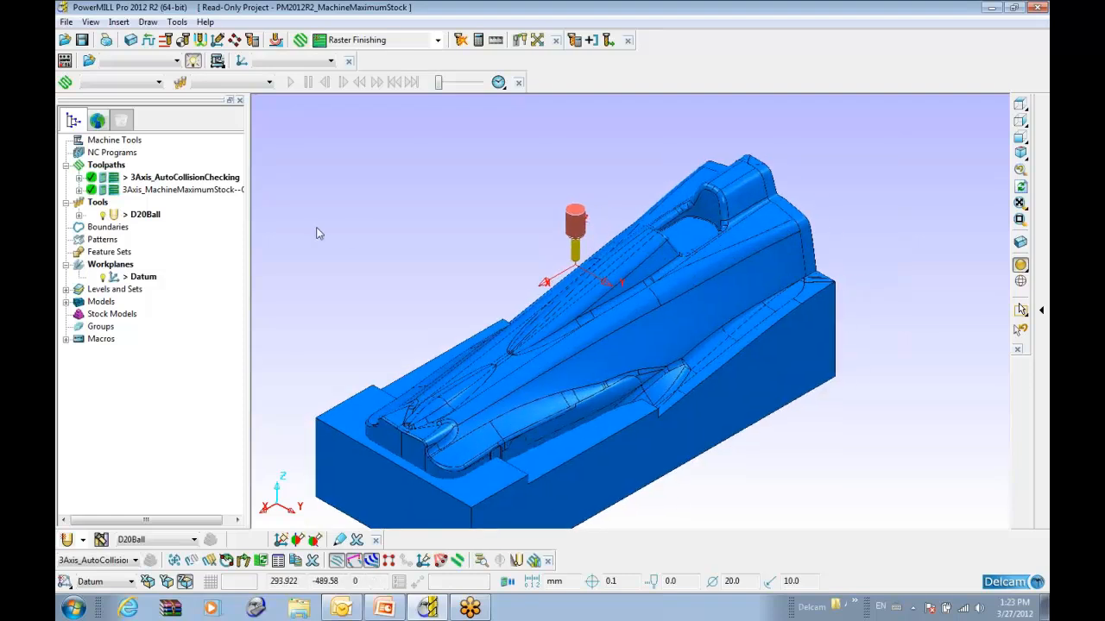
right_click(164, 177)
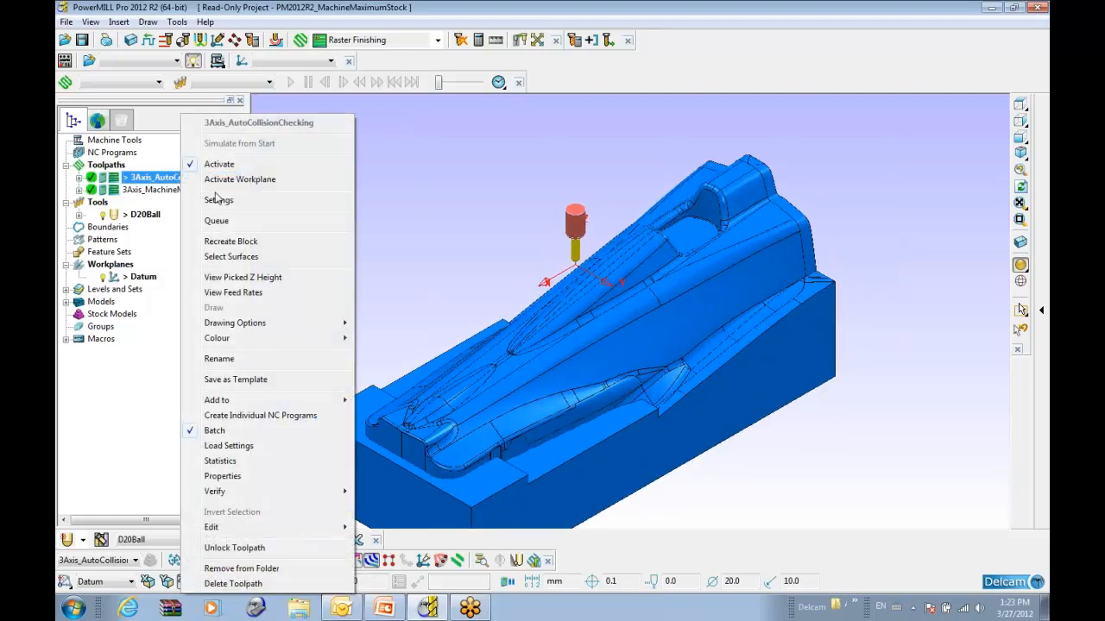
click(218, 199)
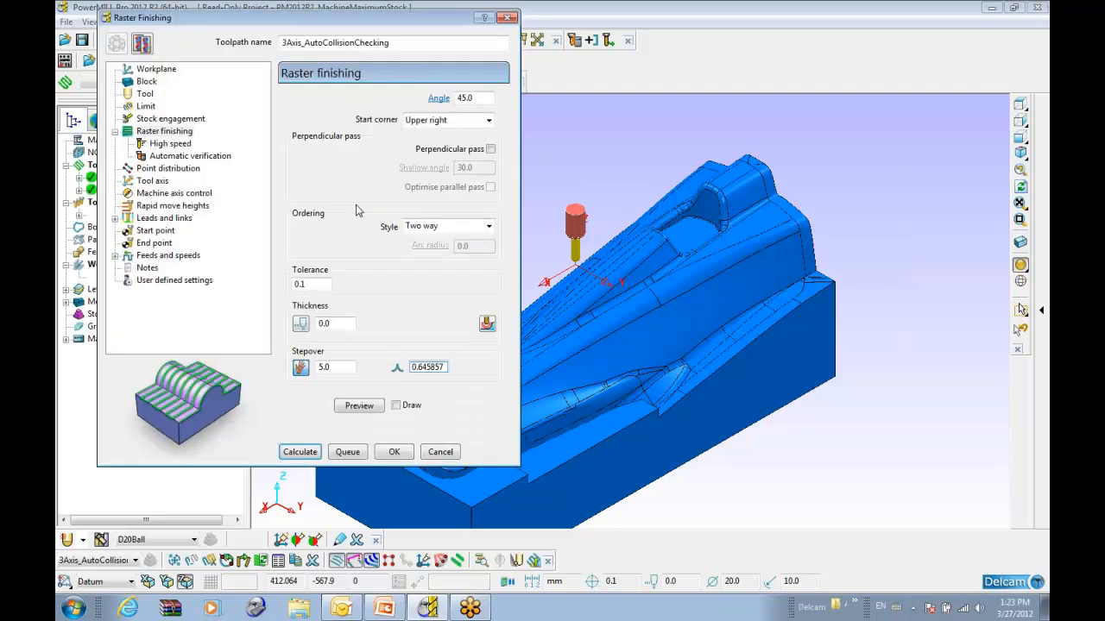
click(301, 452)
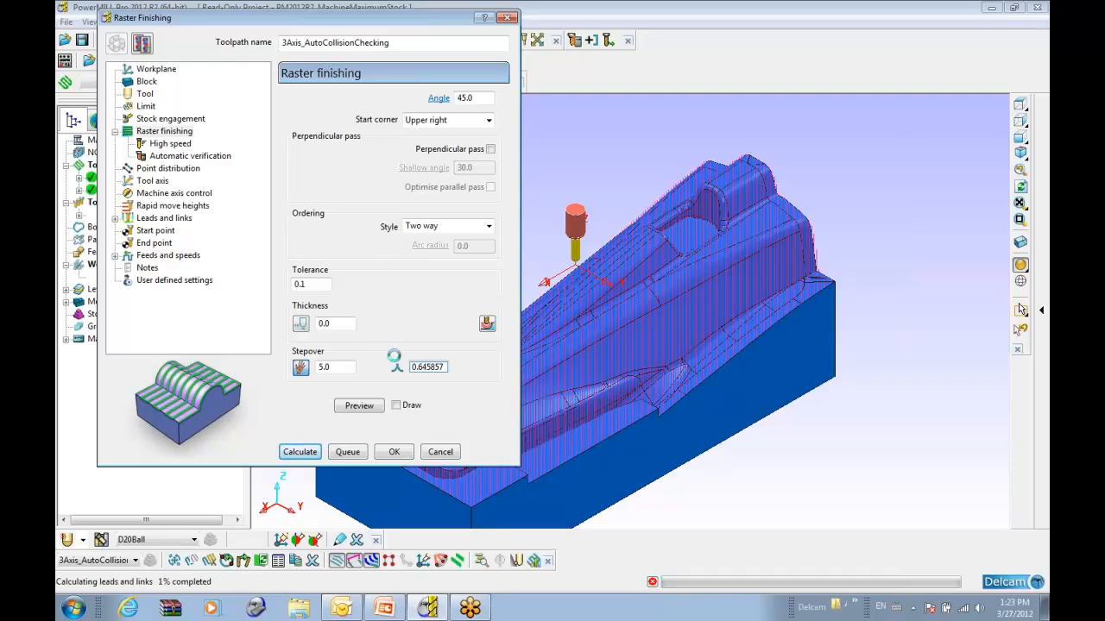
click(441, 451)
Examine the calculated passes around the recess and steep side wall, and review the shank and holder clearances for automatic collision checking
scroll(716, 225, up, 5)
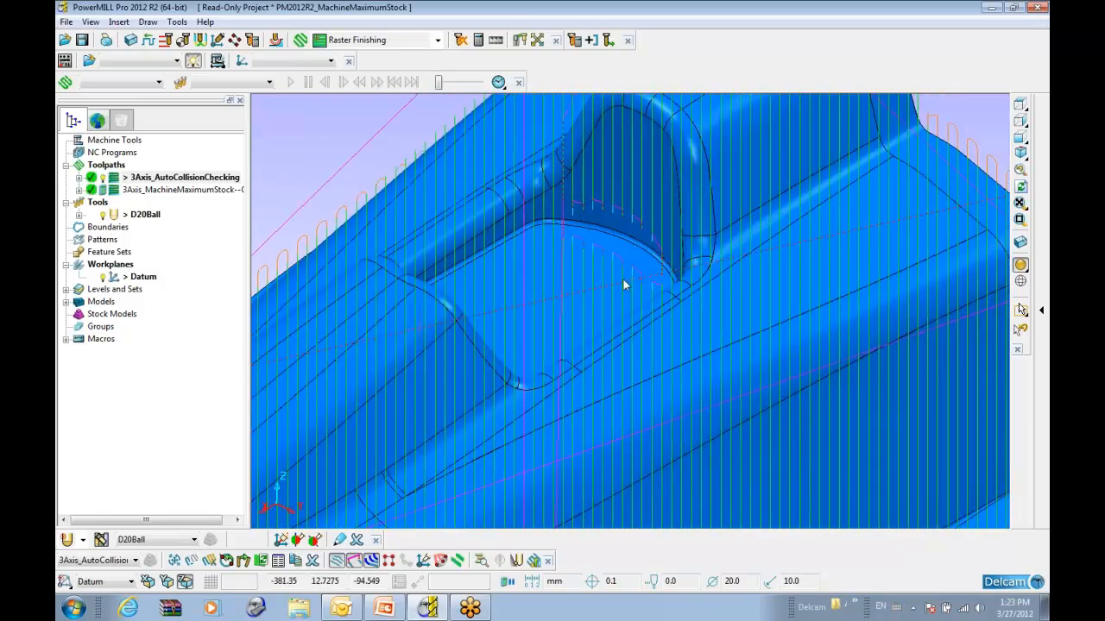
middle_drag(624, 284, 780, 343)
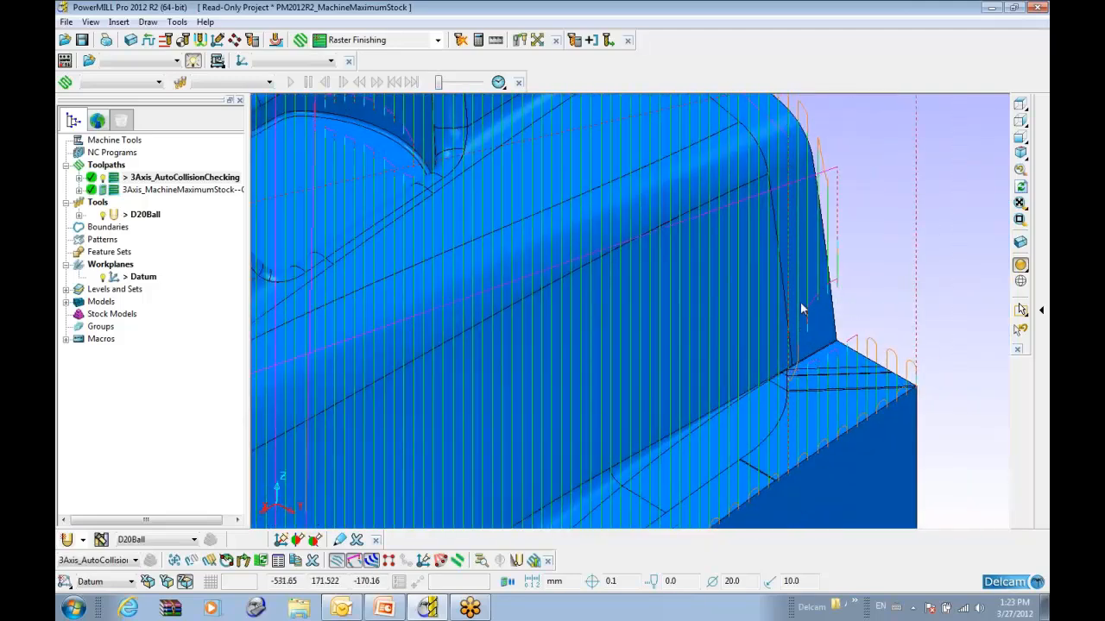
scroll(821, 347, down, 4)
scroll(529, 236, up, 1)
shift+middle_drag(529, 235, 633, 235)
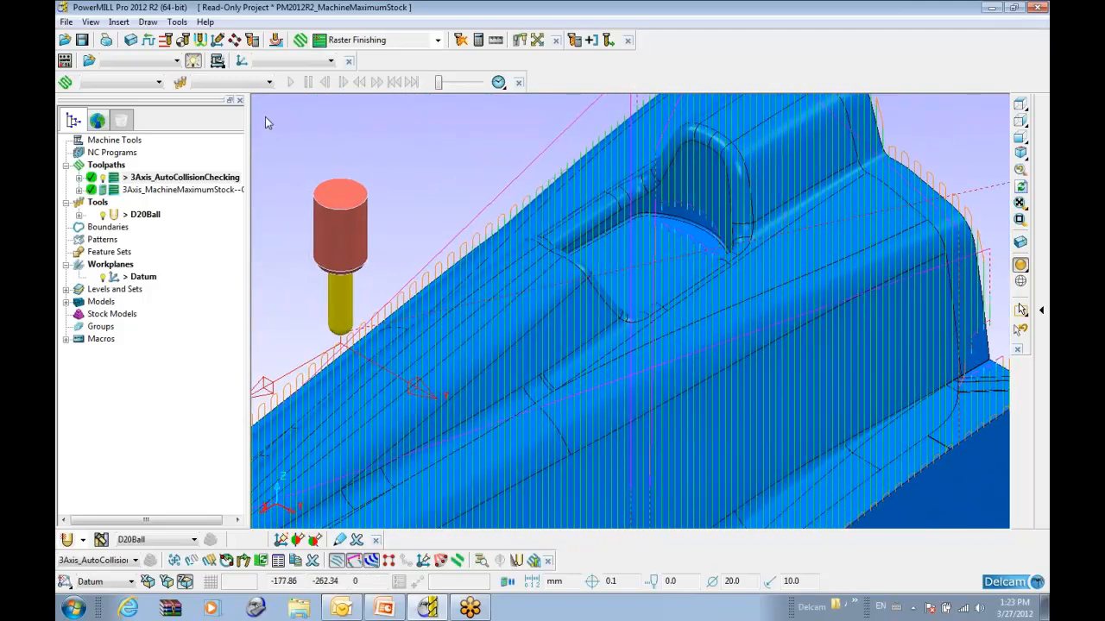
click(262, 41)
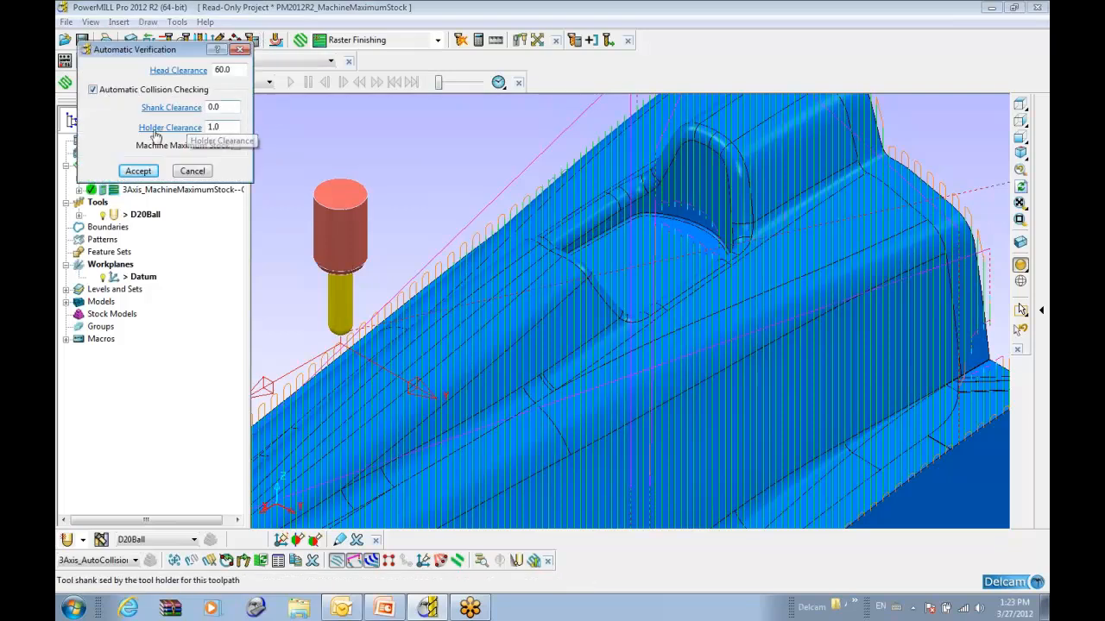
click(241, 49)
Simulate 3Axis_AutoCollisionChecking from the nearest point at the recess's steep wall and examine the tool holder against the model from the side
scroll(539, 257, up, 5)
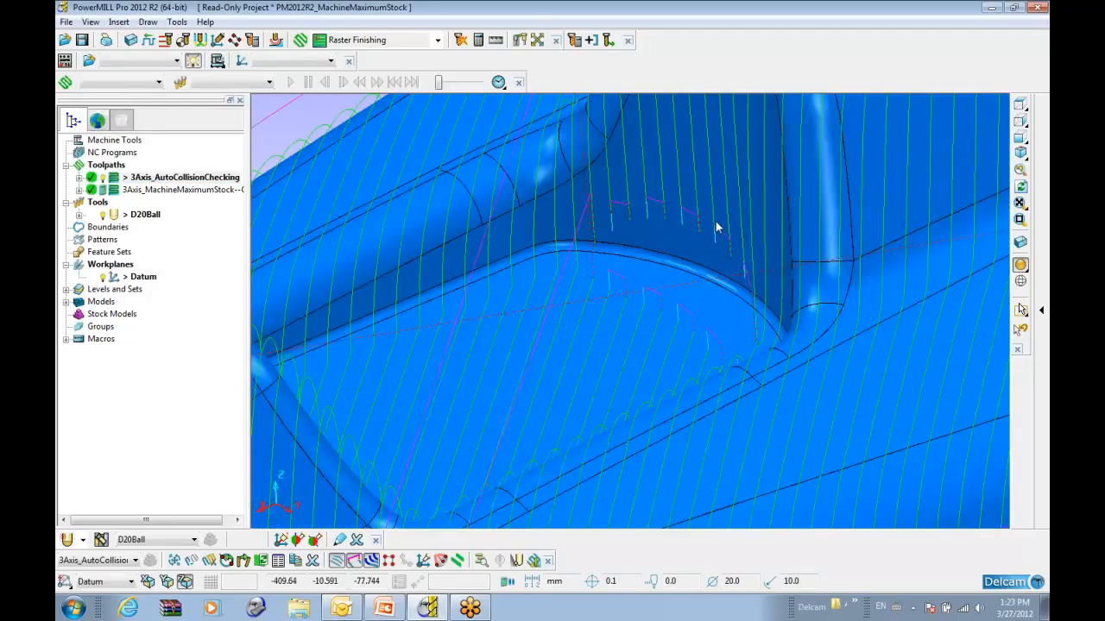
right_click(753, 278)
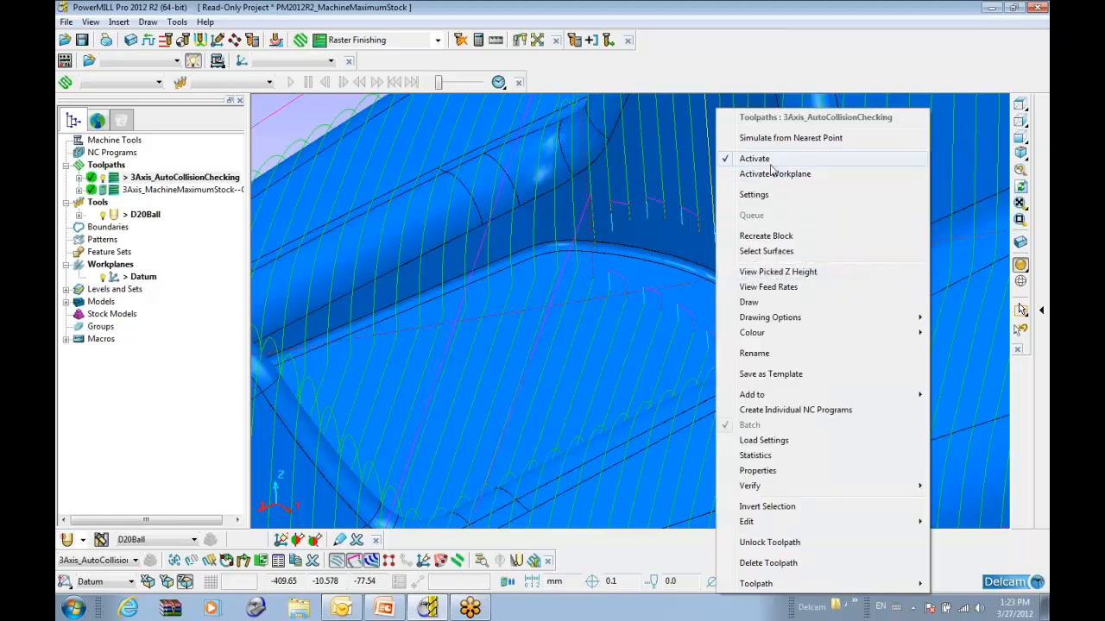
click(768, 132)
scroll(661, 229, down, 4)
middle_drag(651, 361, 728, 291)
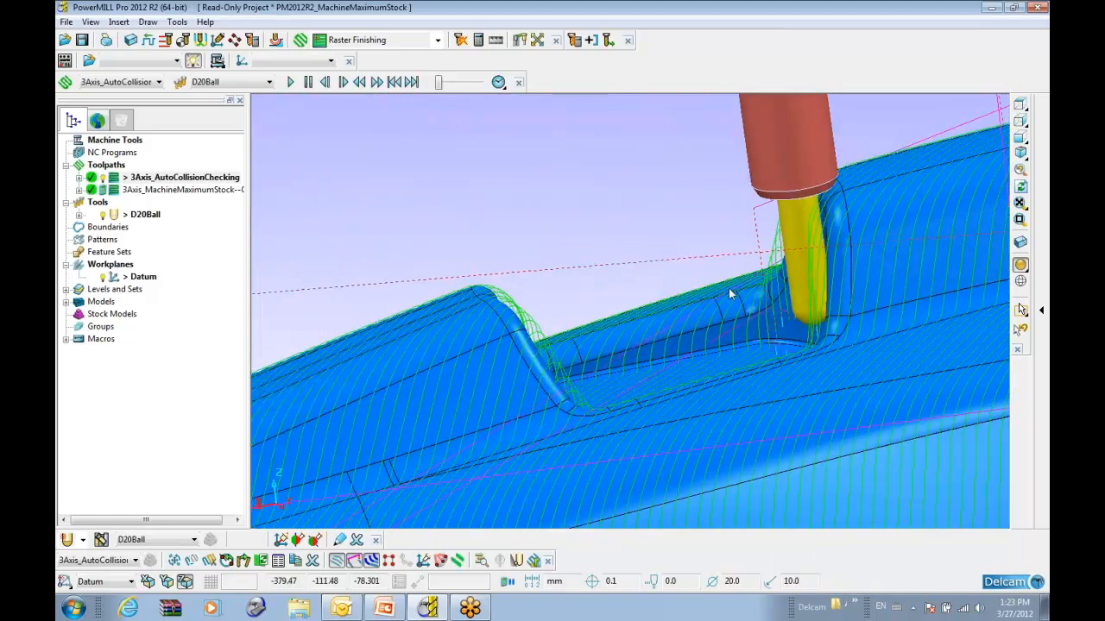
shift+middle_drag(815, 355, 631, 335)
scroll(736, 302, up, 2)
scroll(736, 301, up, 2)
shift+middle_drag(736, 301, 622, 241)
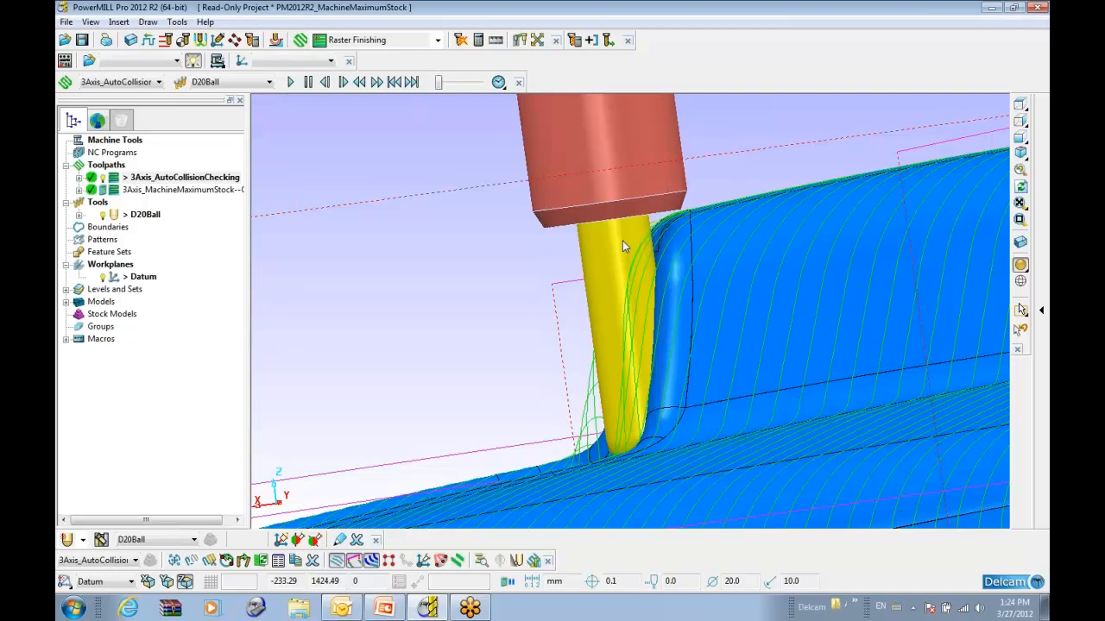
Recheck the automatic verification clearances and examine the gap in the passes beneath the tool in the recess
click(252, 41)
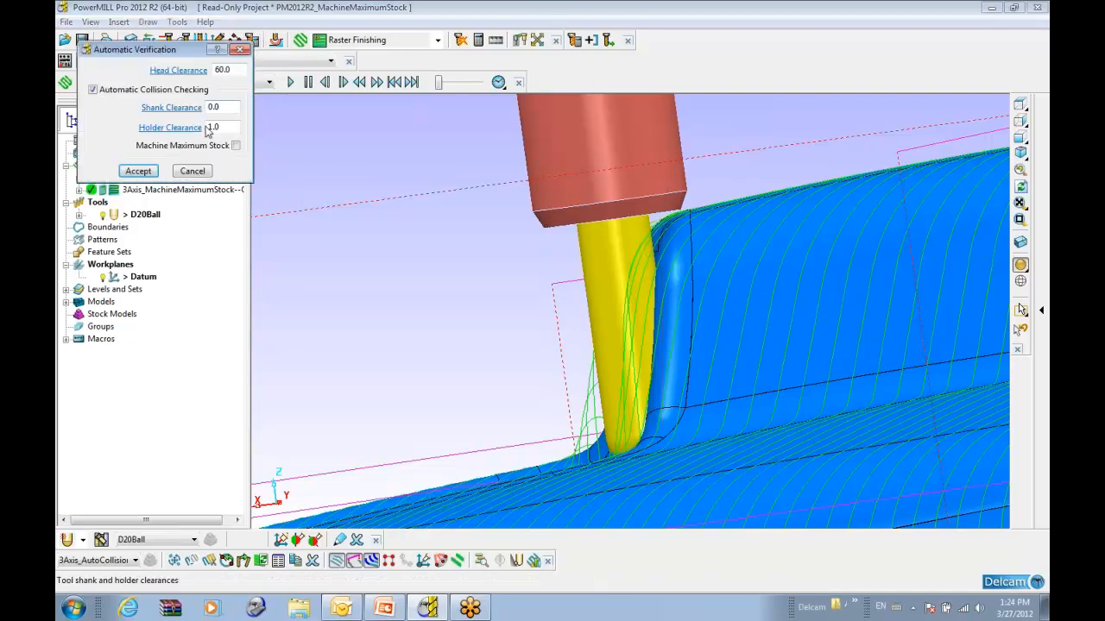
click(244, 50)
scroll(481, 232, up, 5)
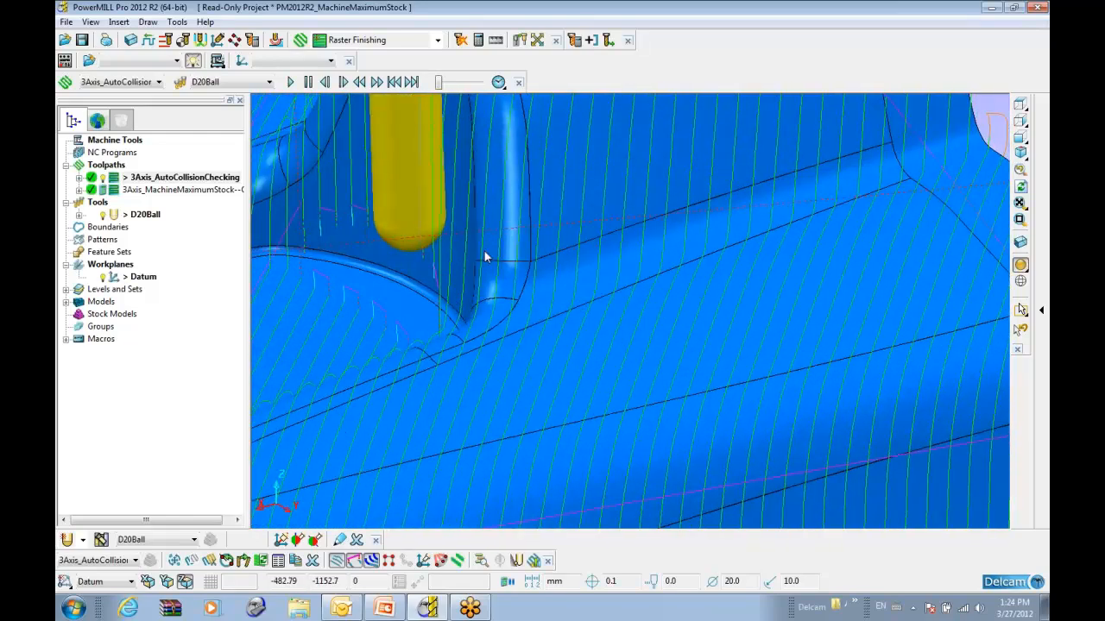
scroll(397, 257, down, 4)
shift+middle_drag(385, 246, 541, 279)
scroll(541, 280, down, 1)
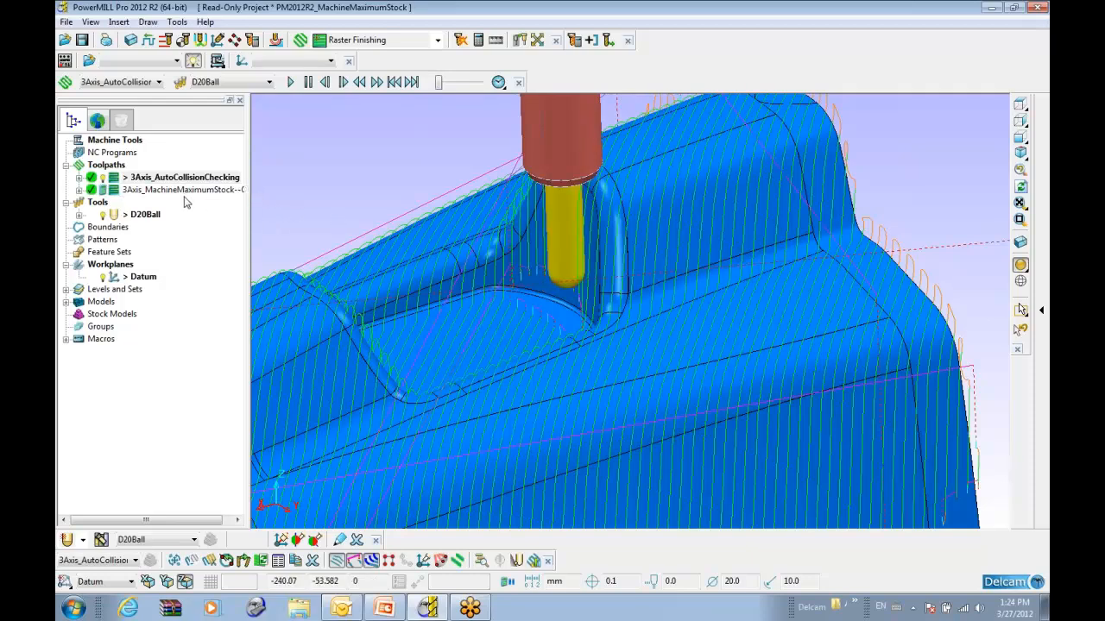
Activate the 3Axis_MachineMaximumStock--ON toolpath and calculate it with automatic collision checking and machine maximum stock enabled
double_click(118, 191)
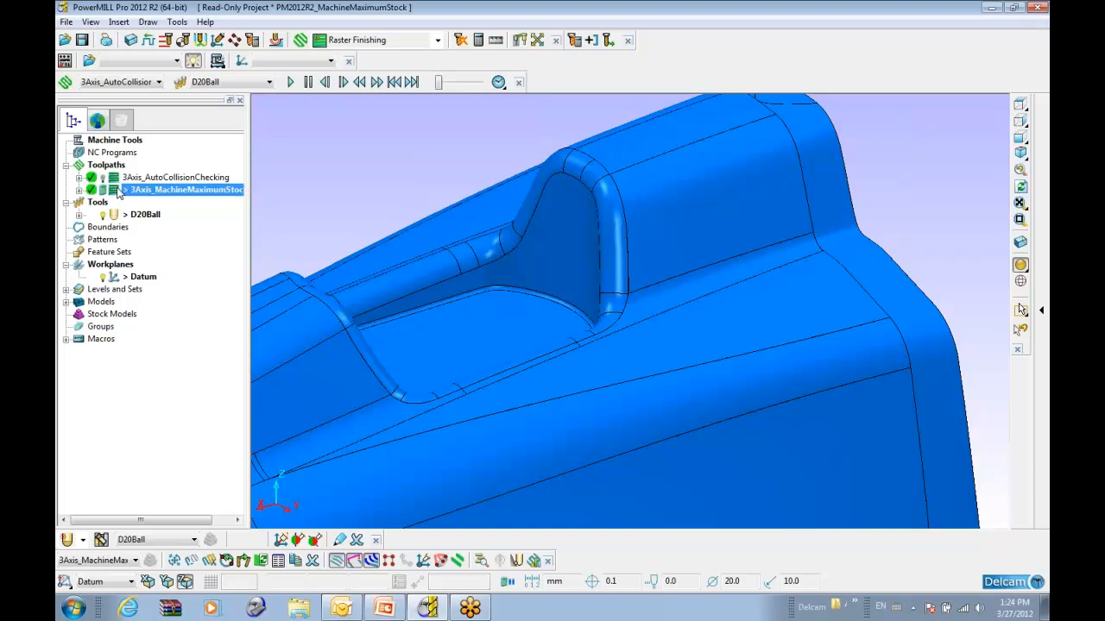
right_click(118, 190)
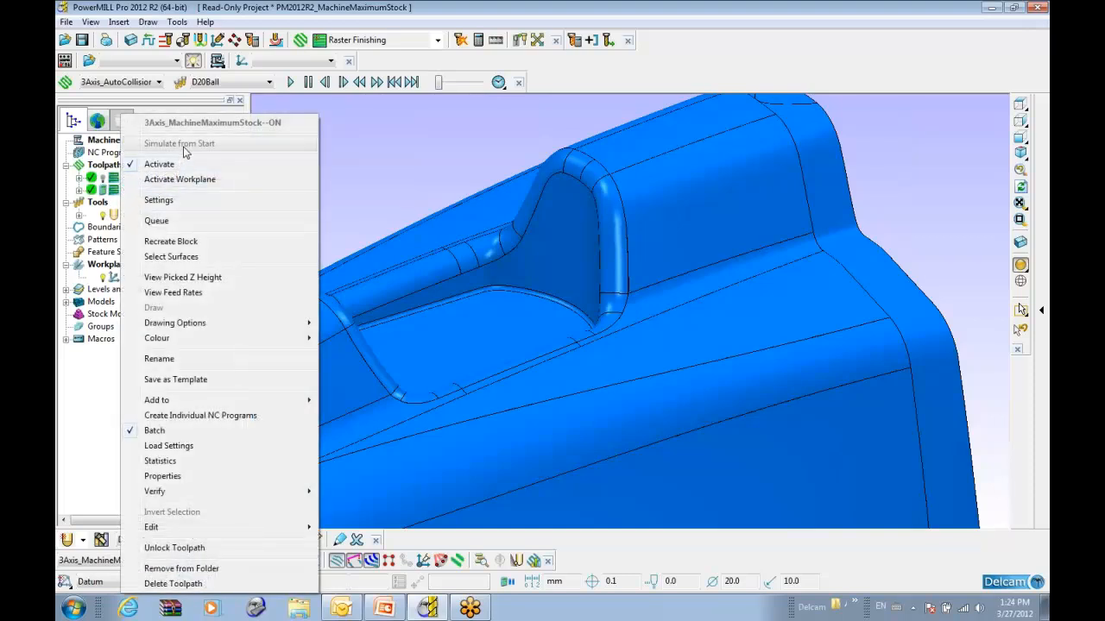
click(250, 199)
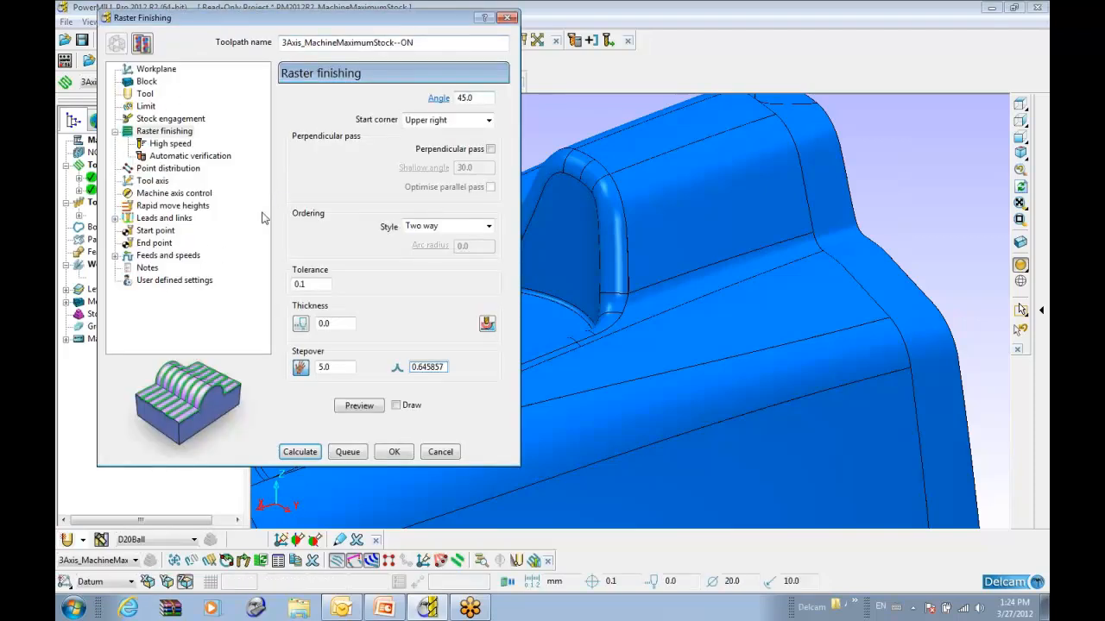
drag(241, 19, 202, 102)
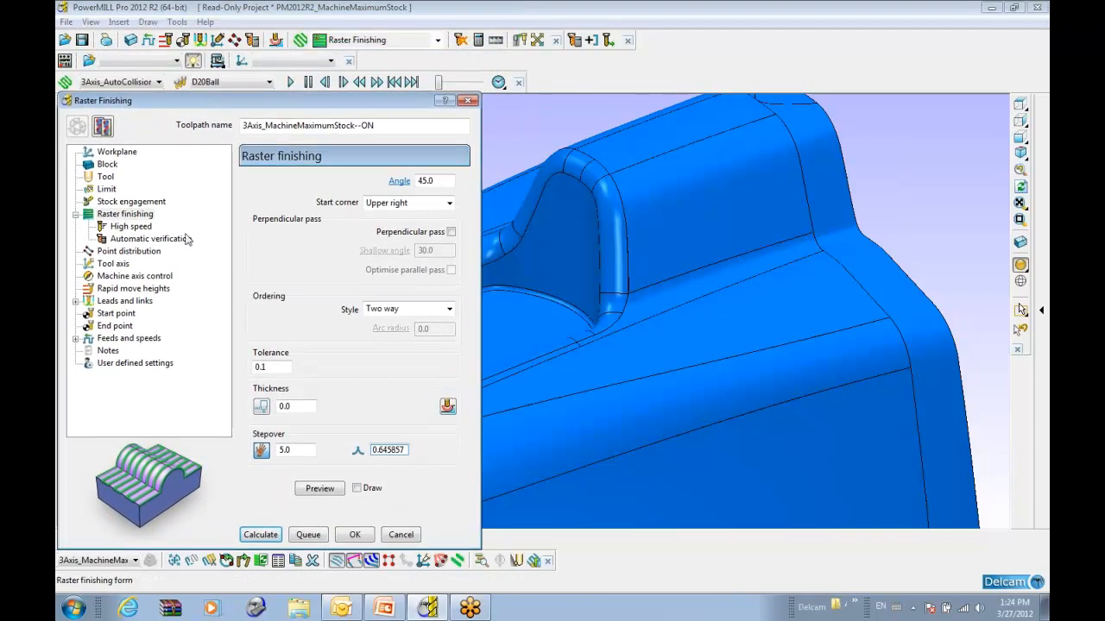
click(185, 239)
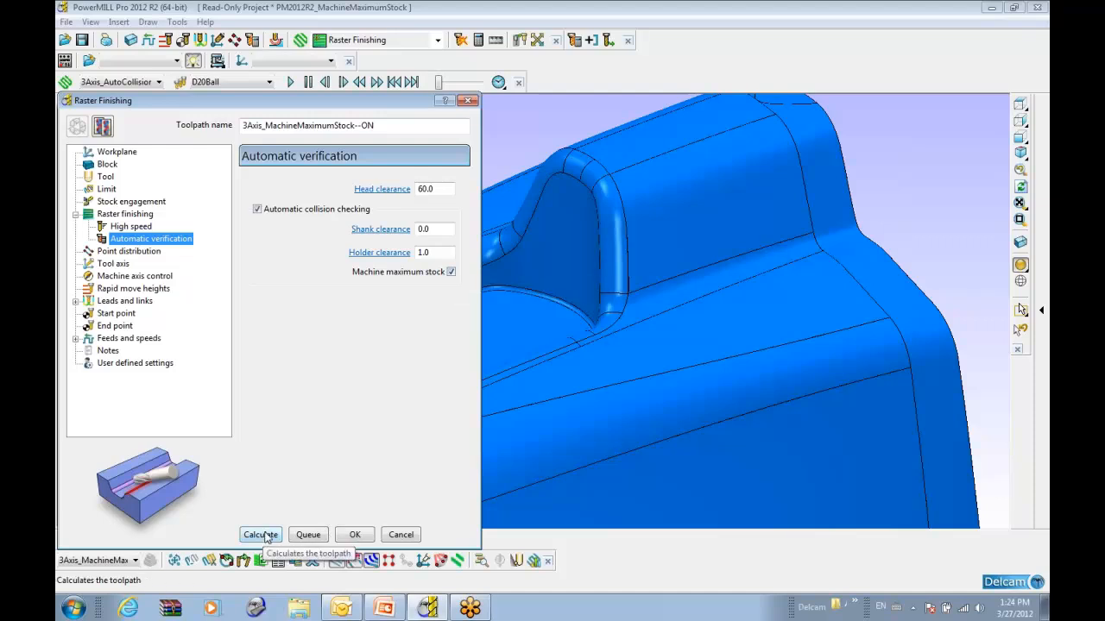
click(441, 251)
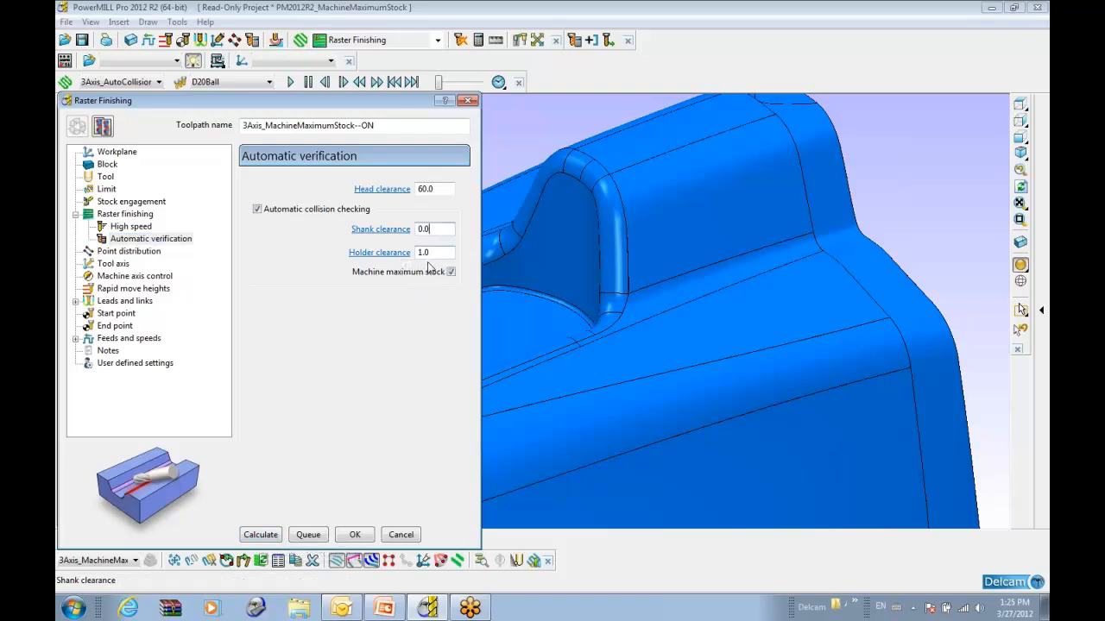
click(260, 534)
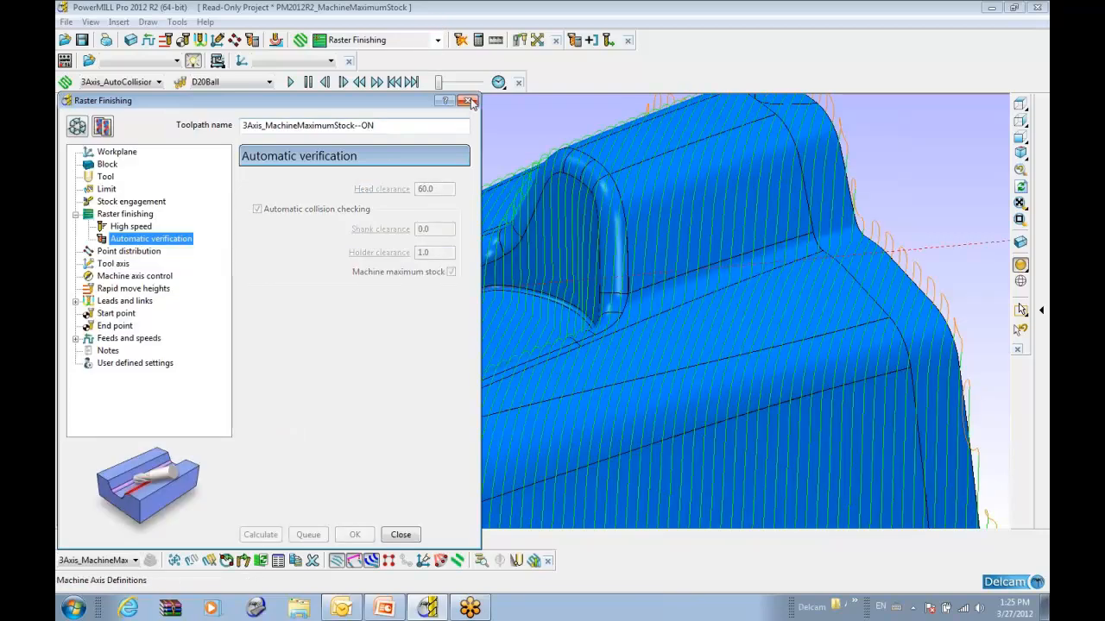
Close the toolpath settings and display 3Axis_AutoCollisionChecking over the maximum stock toolpath to compare their passes in the recess
scroll(528, 302, up, 8)
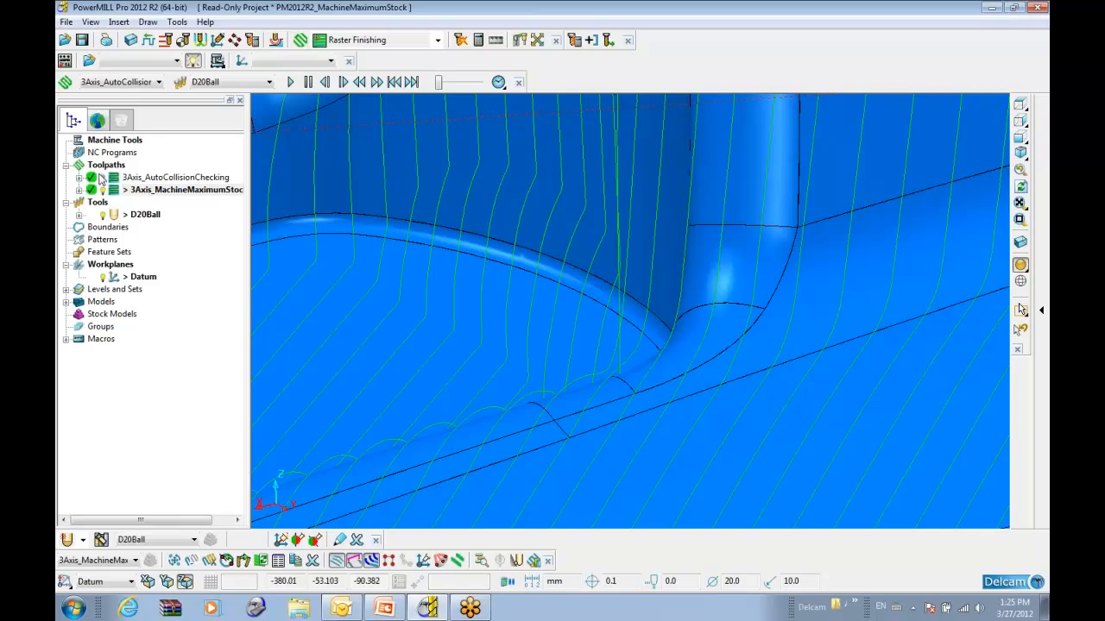
click(102, 177)
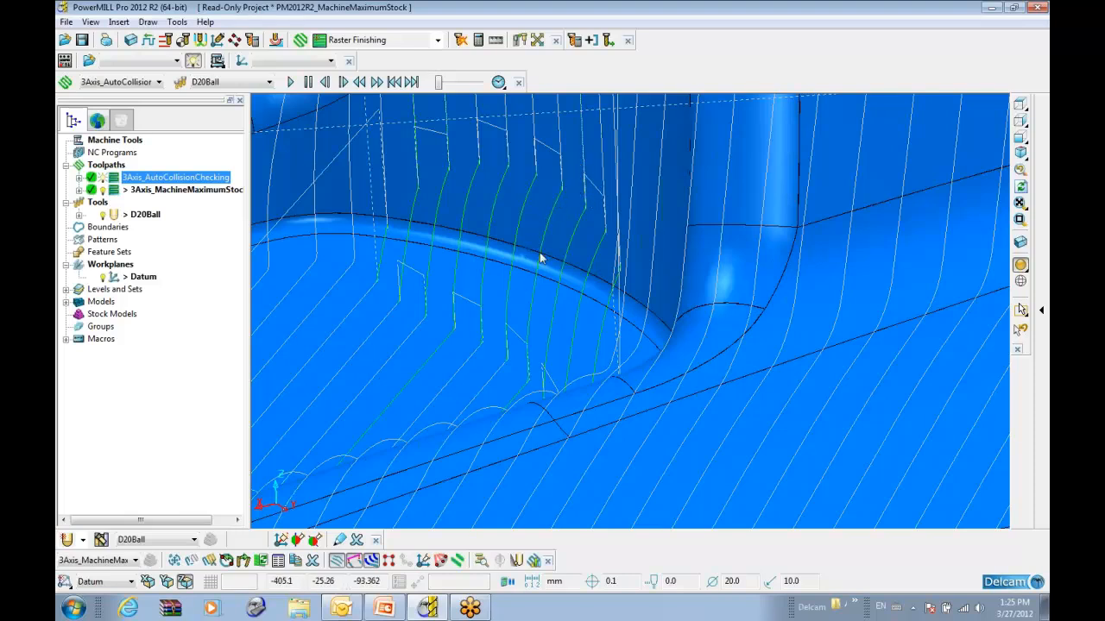
Hide 3Axis_AutoCollisionChecking and simulate 3Axis_MachineMaximumStock--ON from the nearest point at the recess's steep wall
click(104, 188)
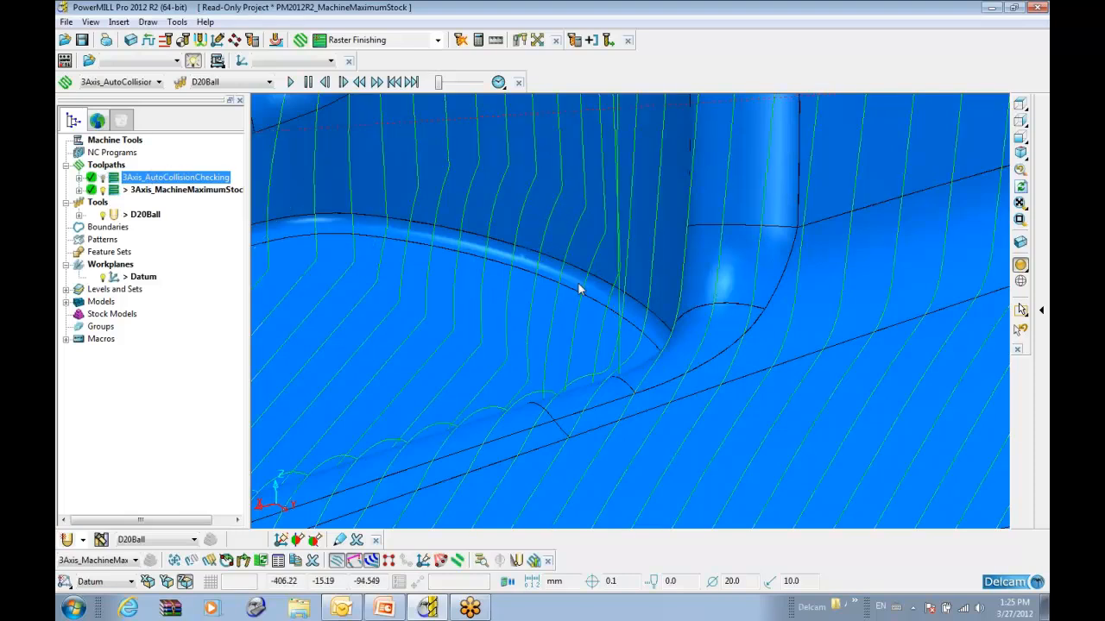
right_click(580, 219)
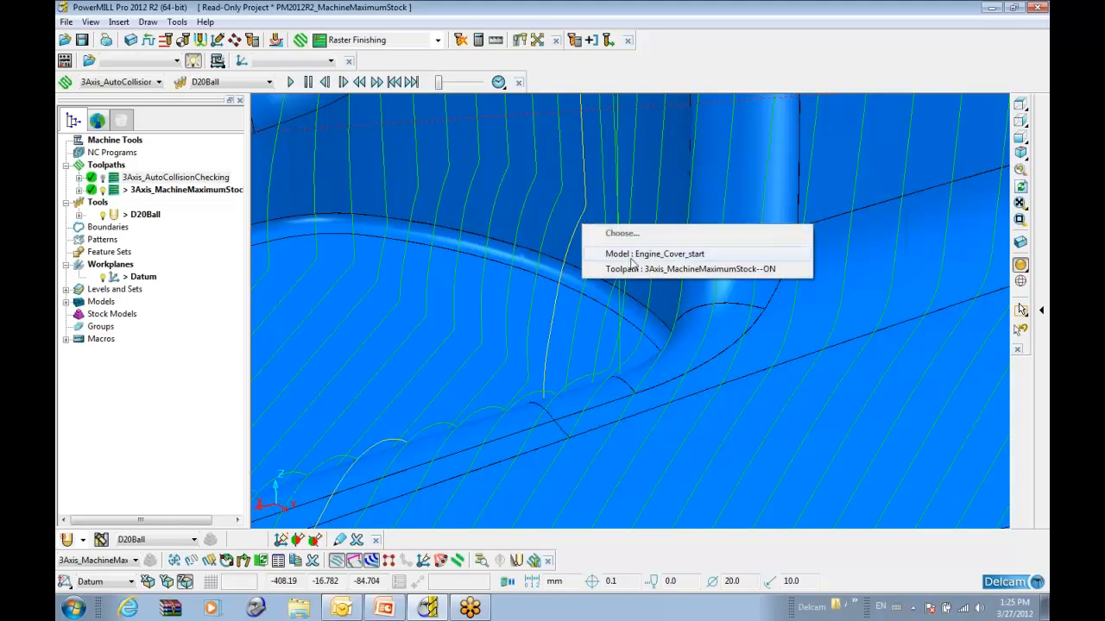
click(653, 261)
click(651, 144)
scroll(568, 249, down, 4)
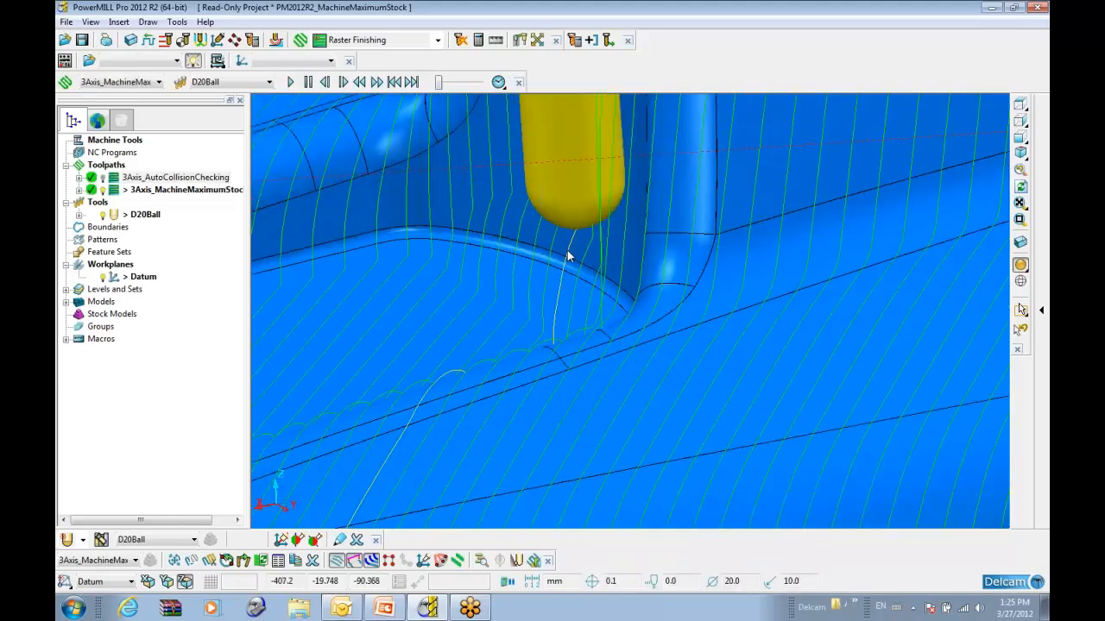
Examine the tool holder's clearance from the recess wall from the side and in the context of the whole model
middle_drag(582, 320, 454, 267)
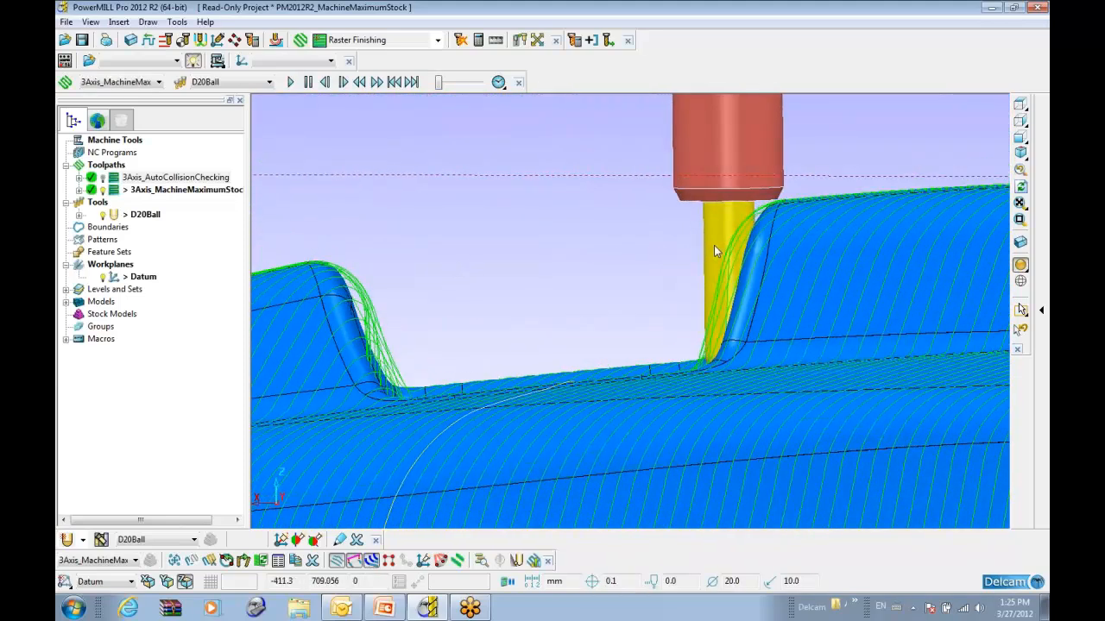
scroll(569, 224, up, 4)
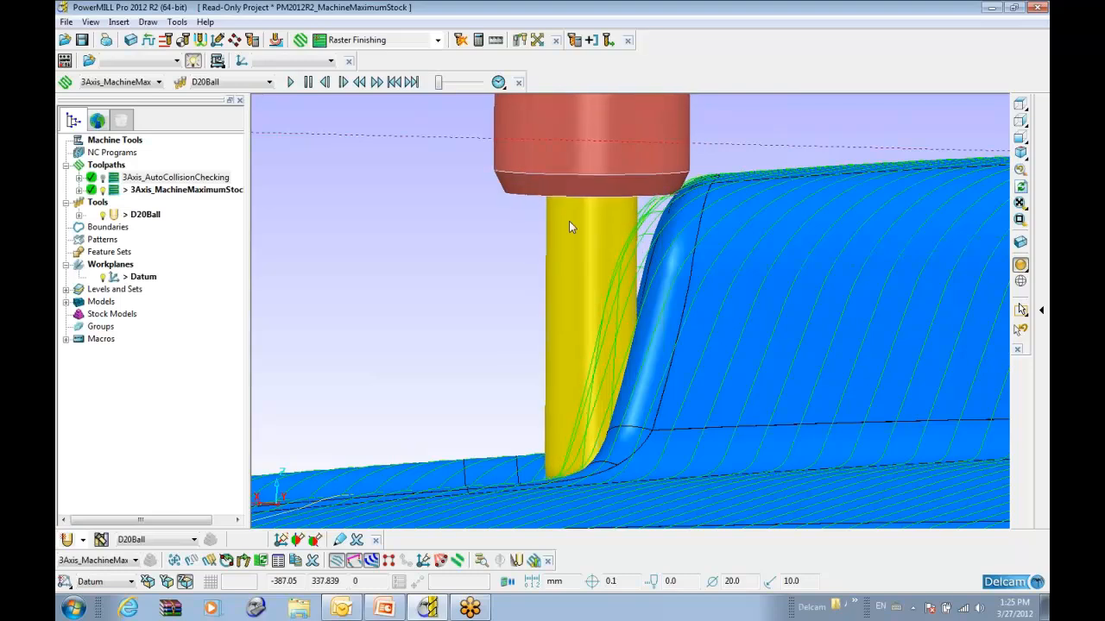
middle_drag(865, 168, 800, 255)
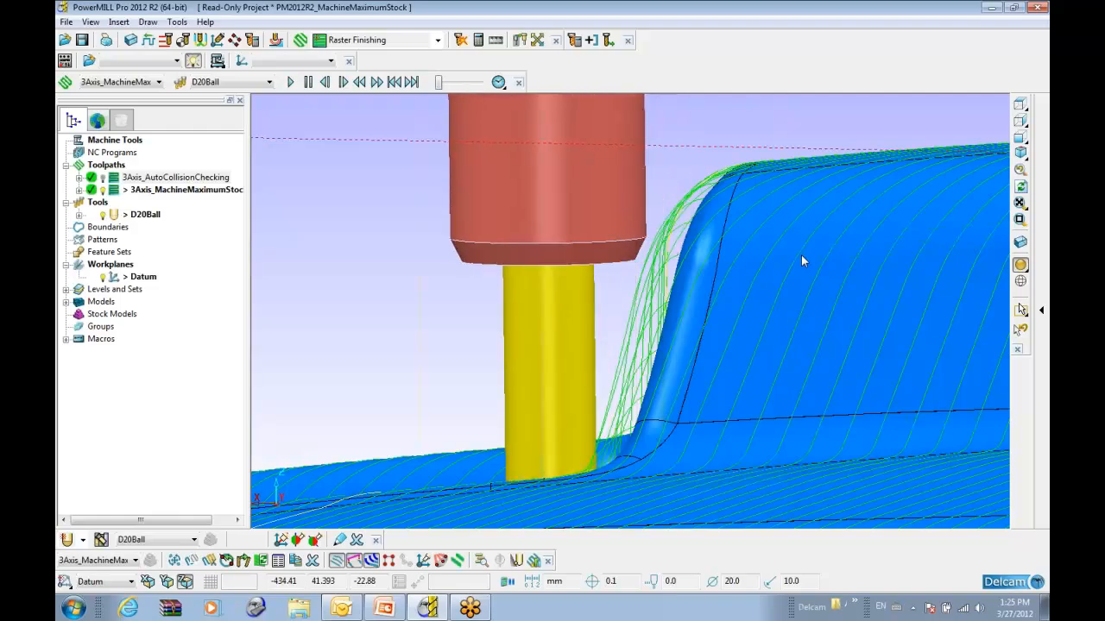
scroll(796, 254, down, 3)
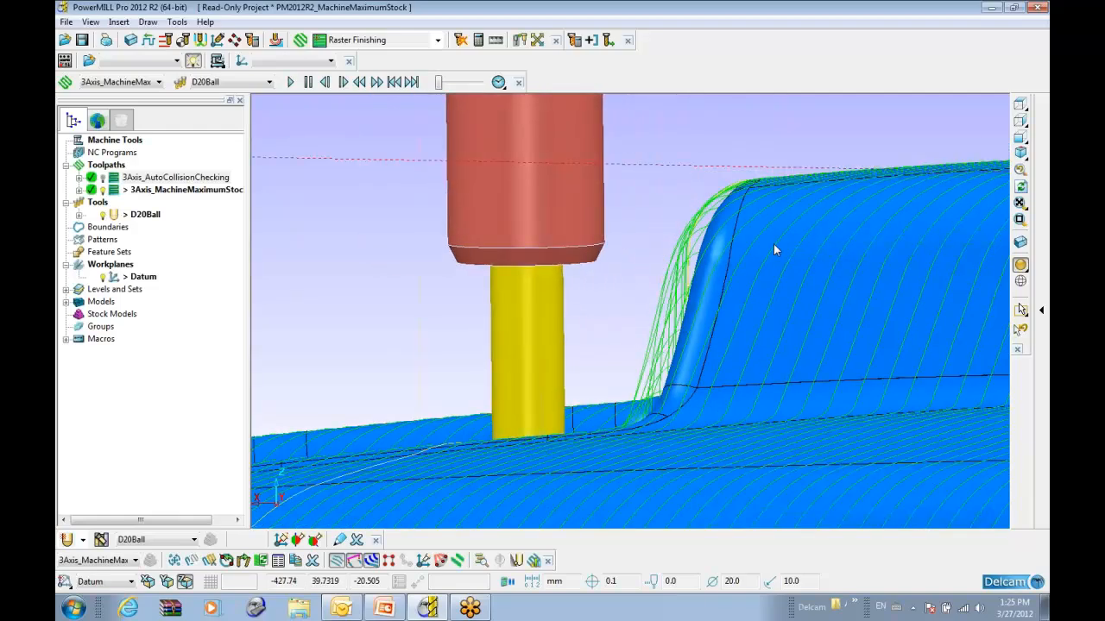
middle_drag(635, 278, 585, 329)
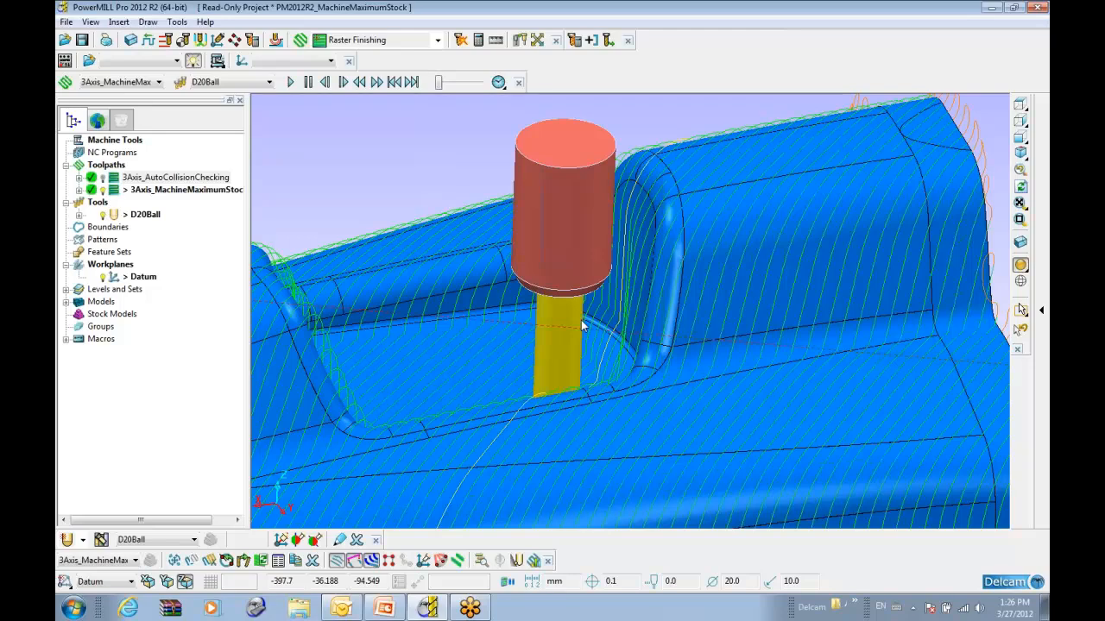
scroll(582, 328, down, 5)
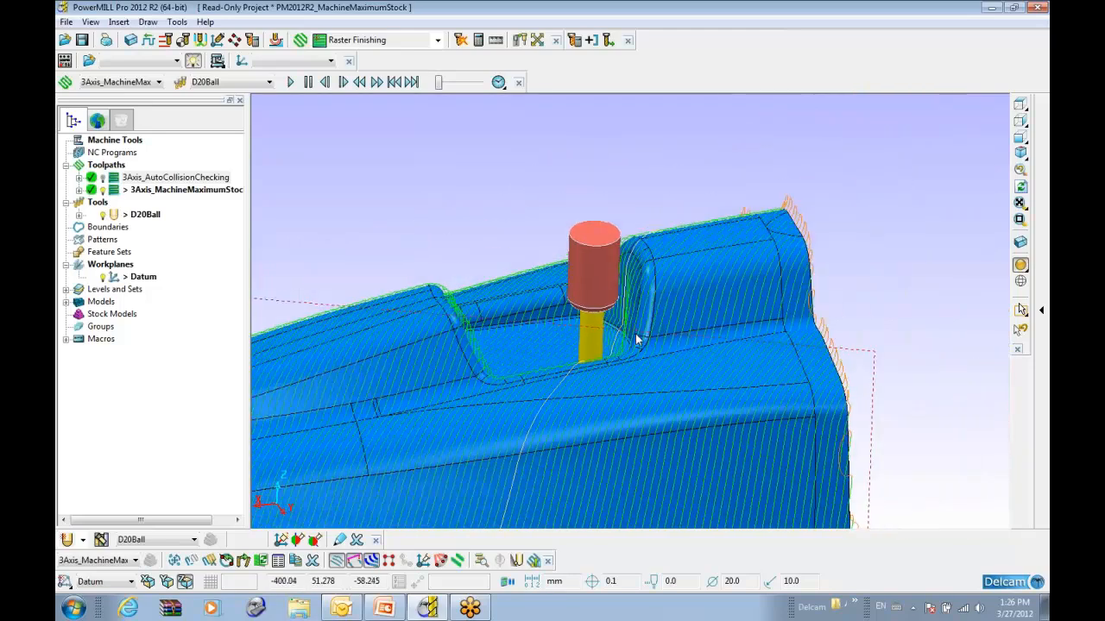
scroll(609, 276, down, 4)
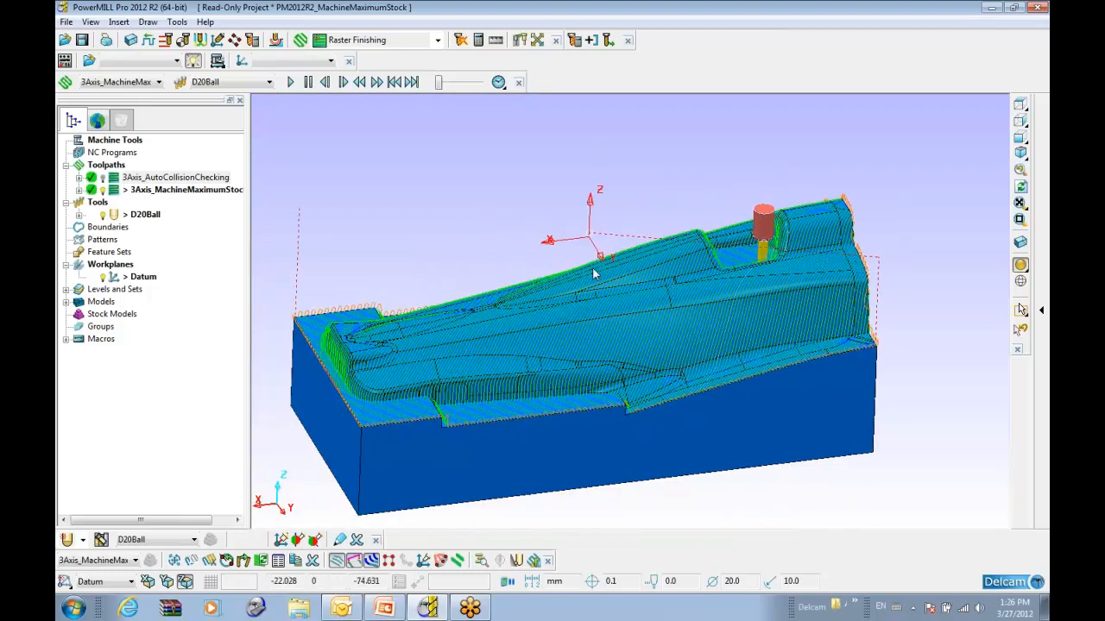
Activate 3Axis_AutoCollisionChecking and examine its passes and links on the recess's steep wall up close
double_click(125, 177)
mouse_move(628, 291)
middle_down()
mouse_move(600, 187)
mouse_move(628, 307)
middle_up()
scroll(765, 239, up, 5)
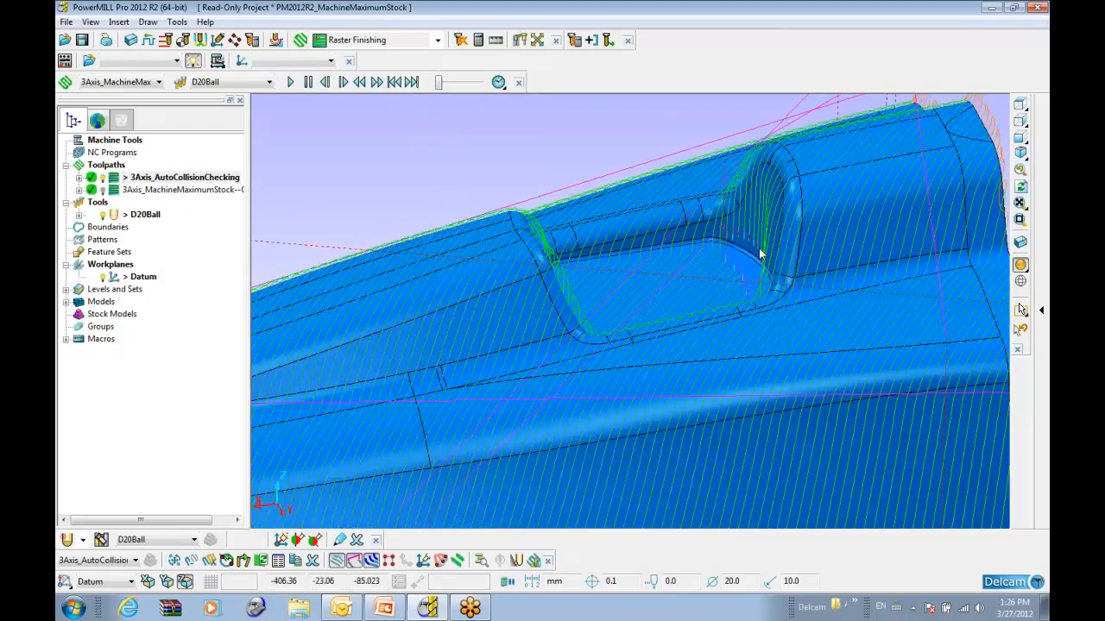
scroll(740, 237, up, 5)
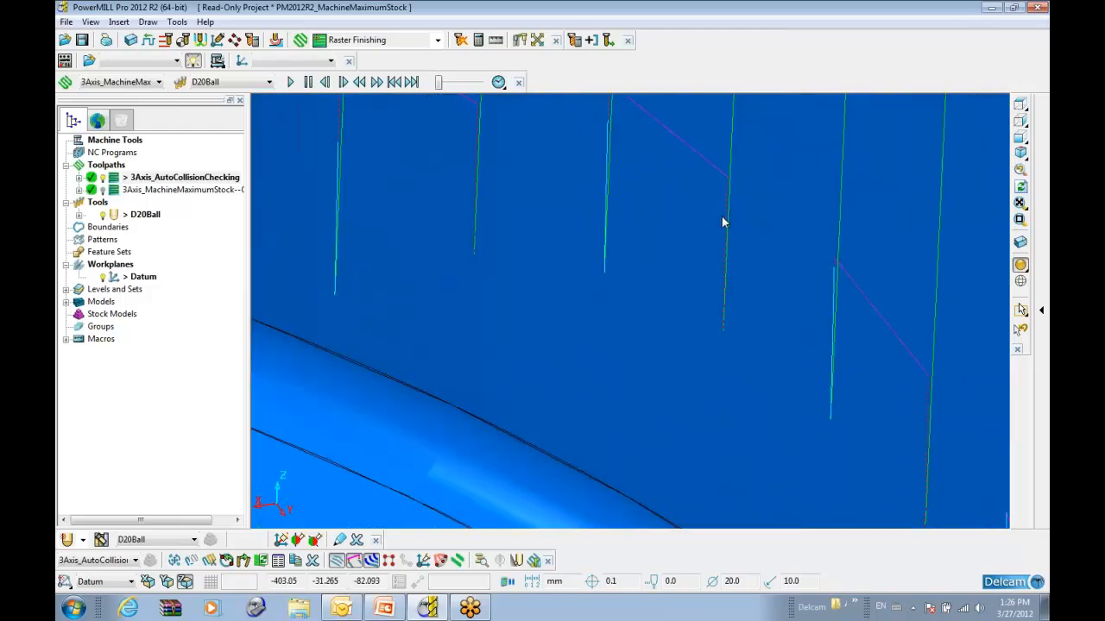
scroll(703, 277, down, 1)
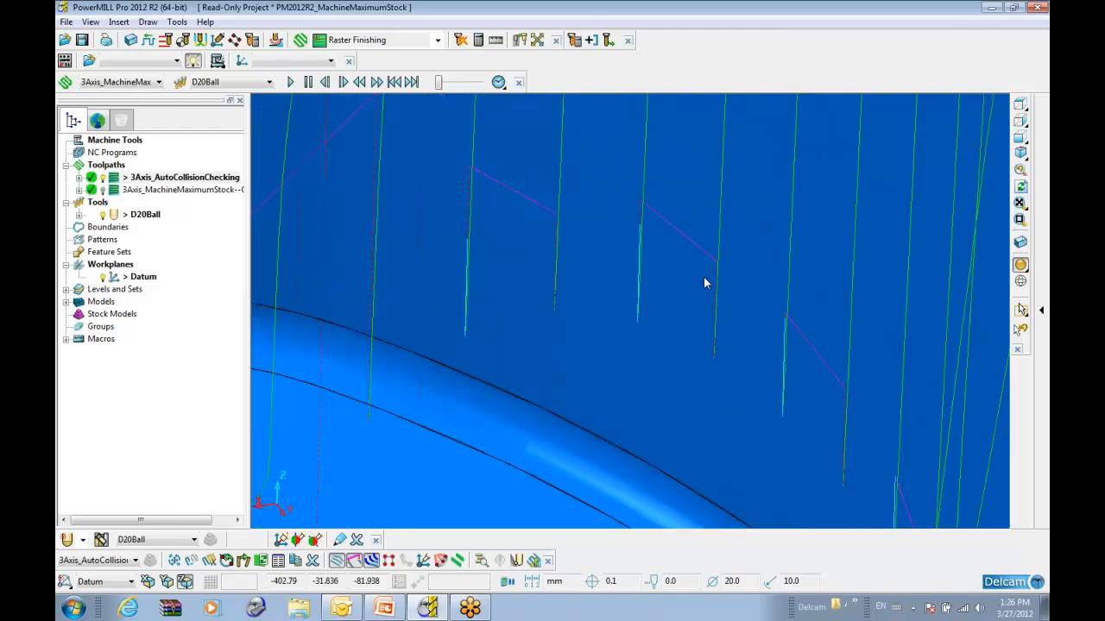
scroll(703, 283, down, 6)
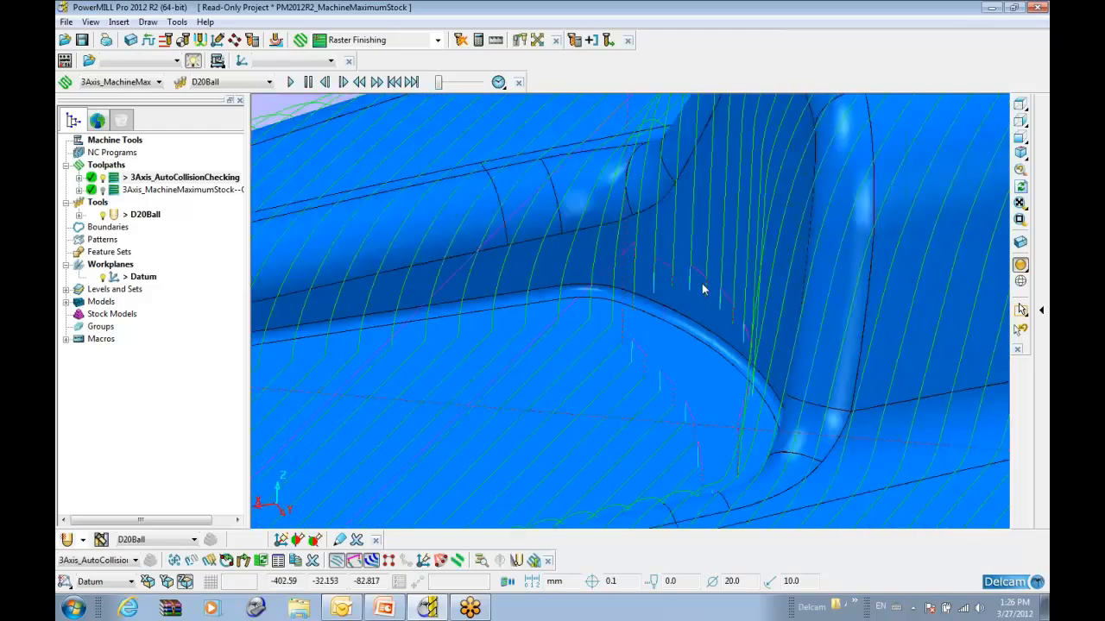
scroll(670, 238, down, 2)
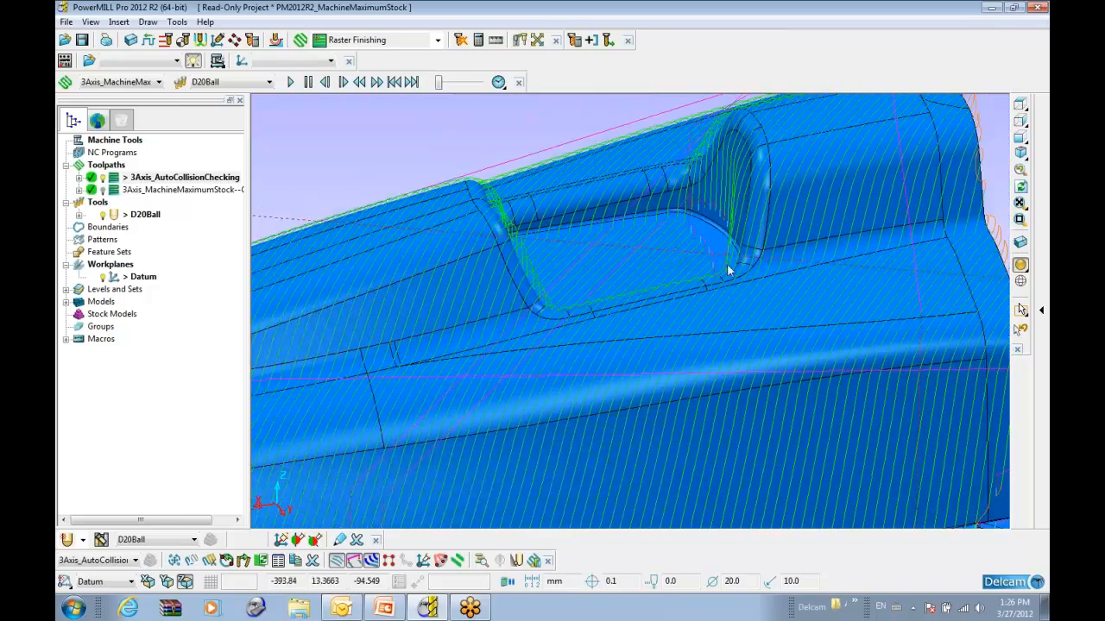
Examine 3Axis_AutoCollisionChecking at the foot of the model's front wall and activate 3Axis_MachineMaximumStock--ON to compare its passes there
scroll(625, 323, down, 3)
middle_drag(620, 338, 715, 277)
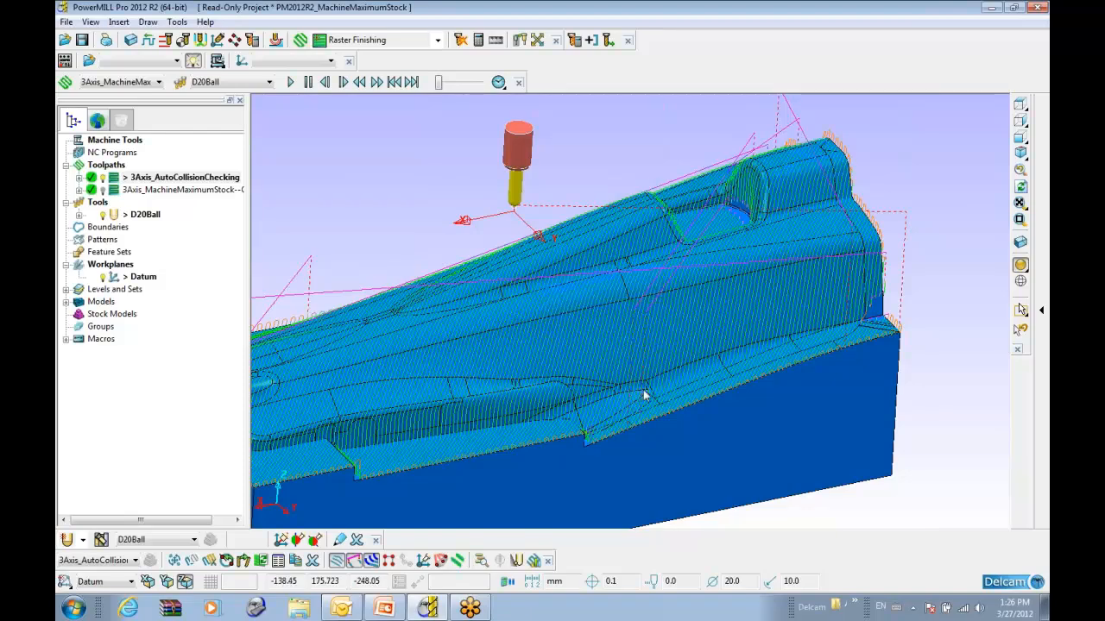
middle_drag(646, 389, 631, 330)
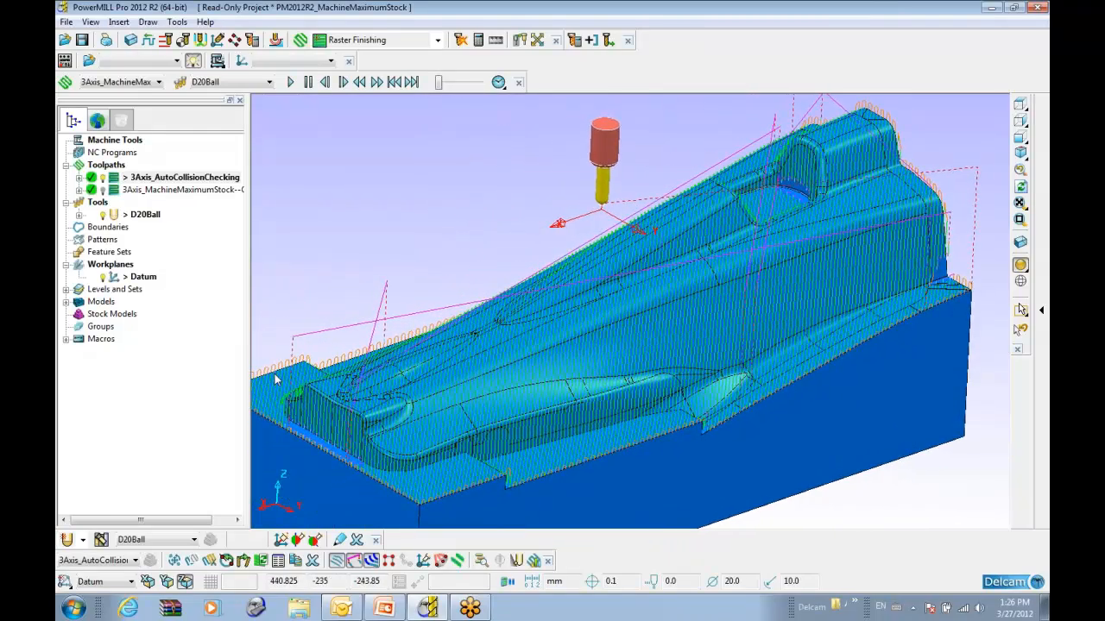
scroll(423, 479, up, 5)
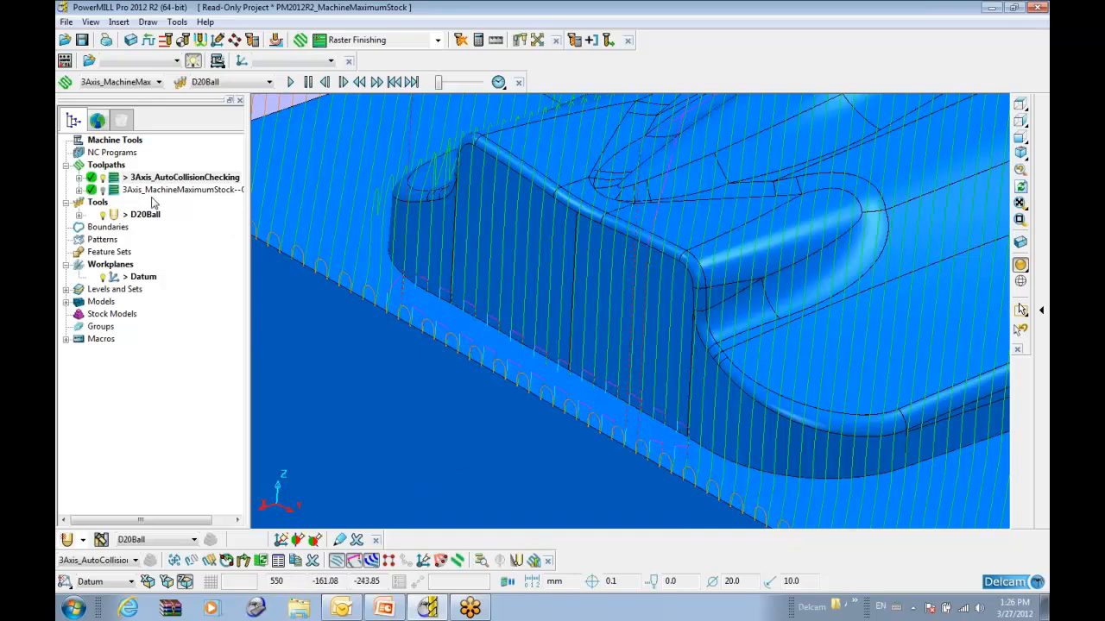
double_click(113, 191)
middle_drag(643, 394, 604, 381)
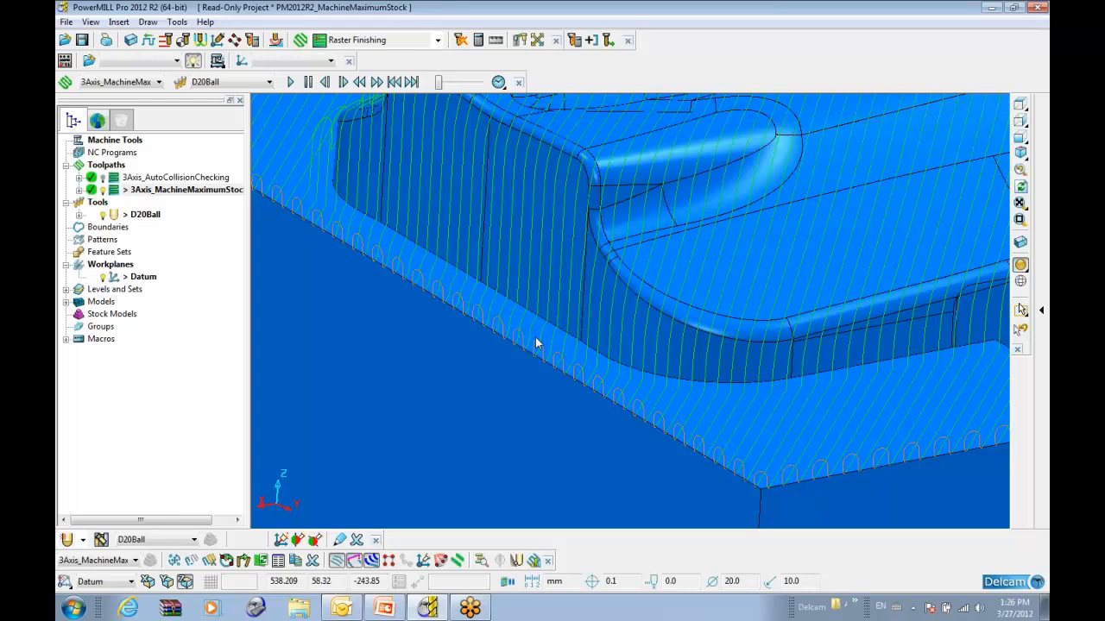
Load the Machine Tool Opacity example from the new-features page, view the machine from the front and dismiss its settings
click(97, 121)
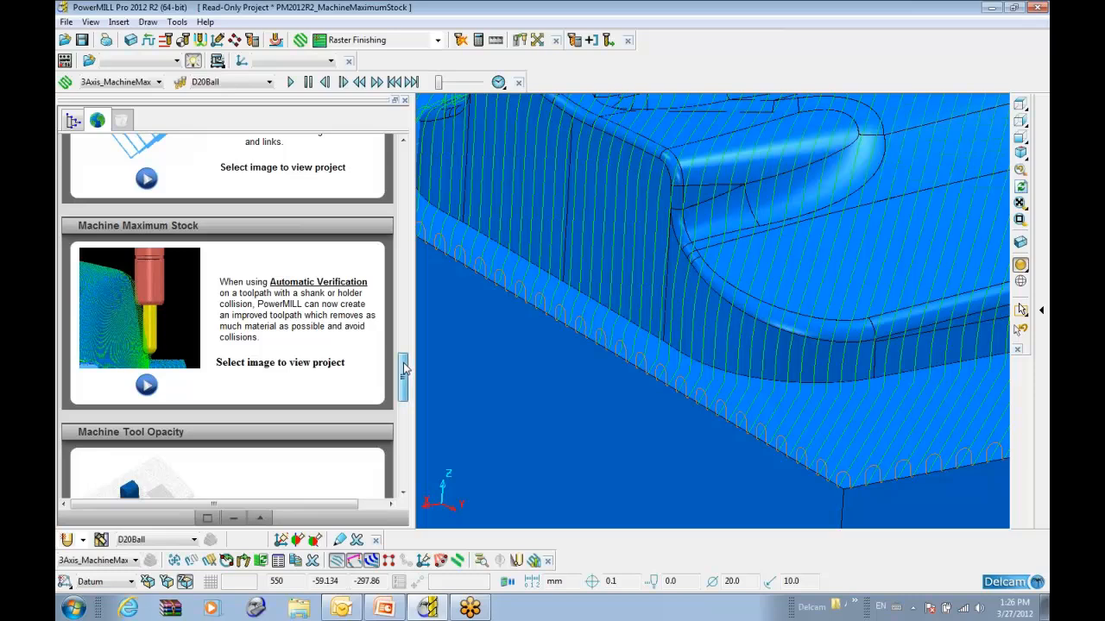
drag(403, 369, 403, 380)
drag(403, 385, 404, 397)
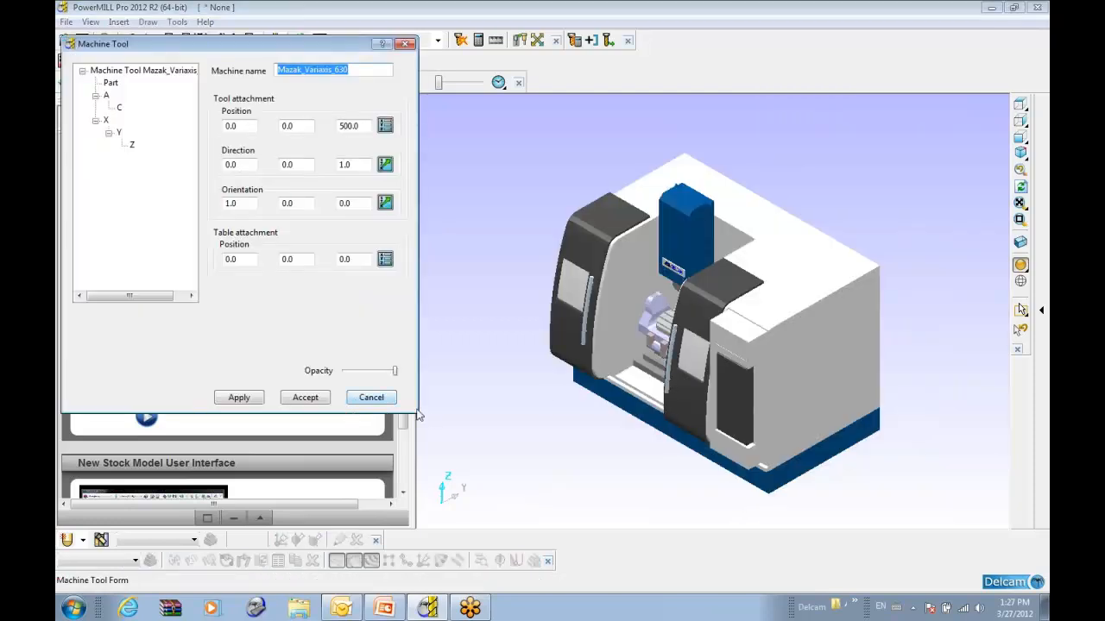
middle_drag(656, 380, 637, 333)
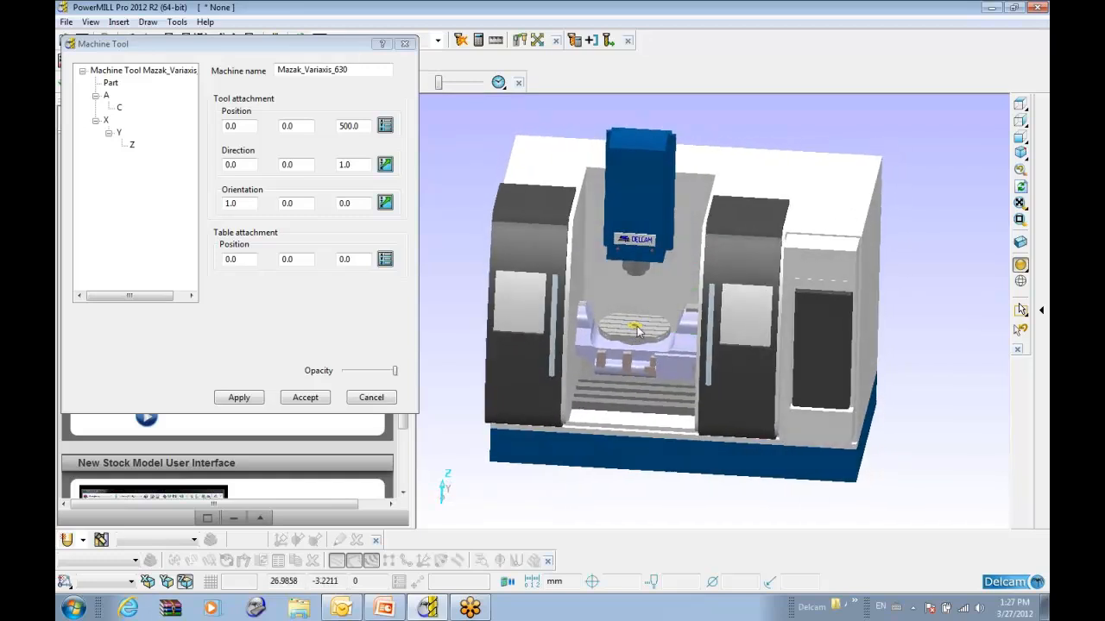
click(371, 397)
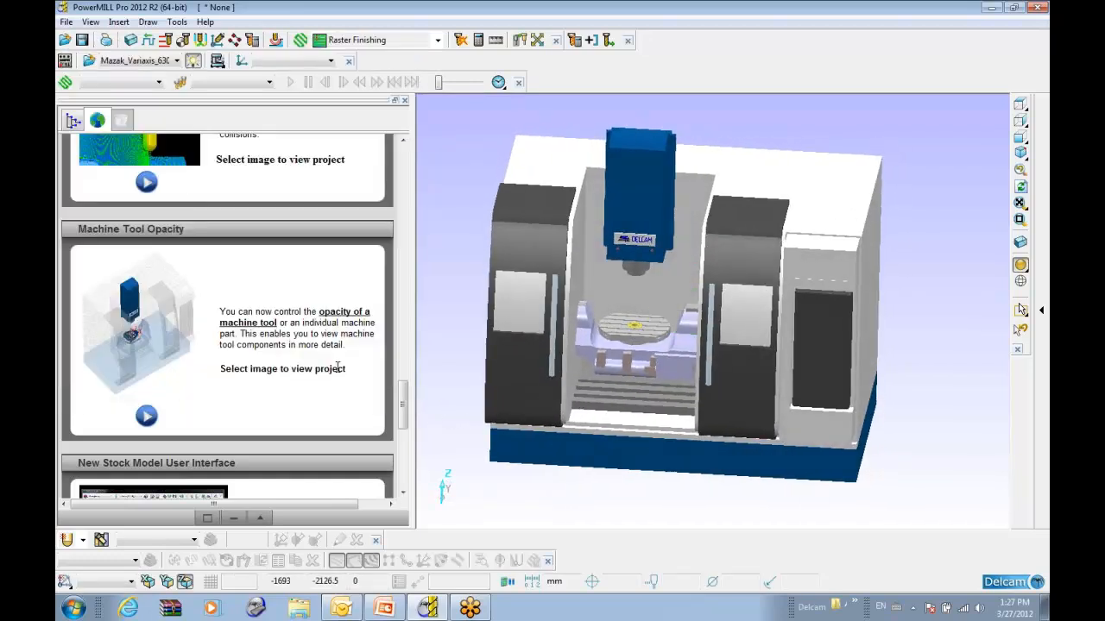
Bring the machine's work area closer and open the settings of the Mazak_Variaxis_630 machine tool
click(73, 121)
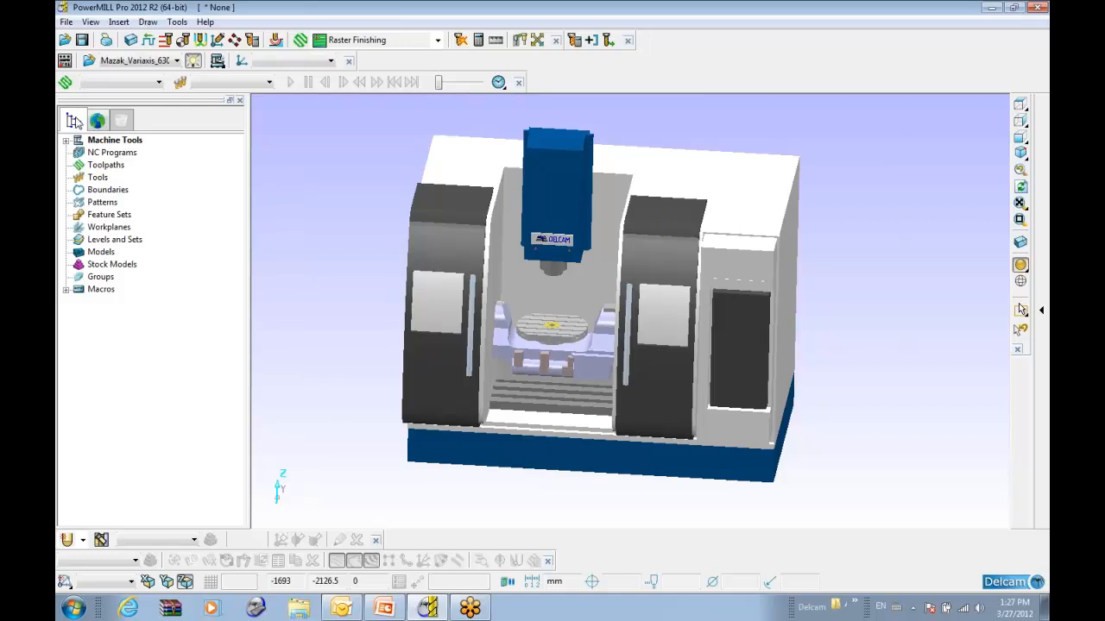
mouse_move(609, 327)
middle_down()
mouse_move(636, 331)
mouse_move(604, 331)
middle_up()
scroll(596, 332, up, 2)
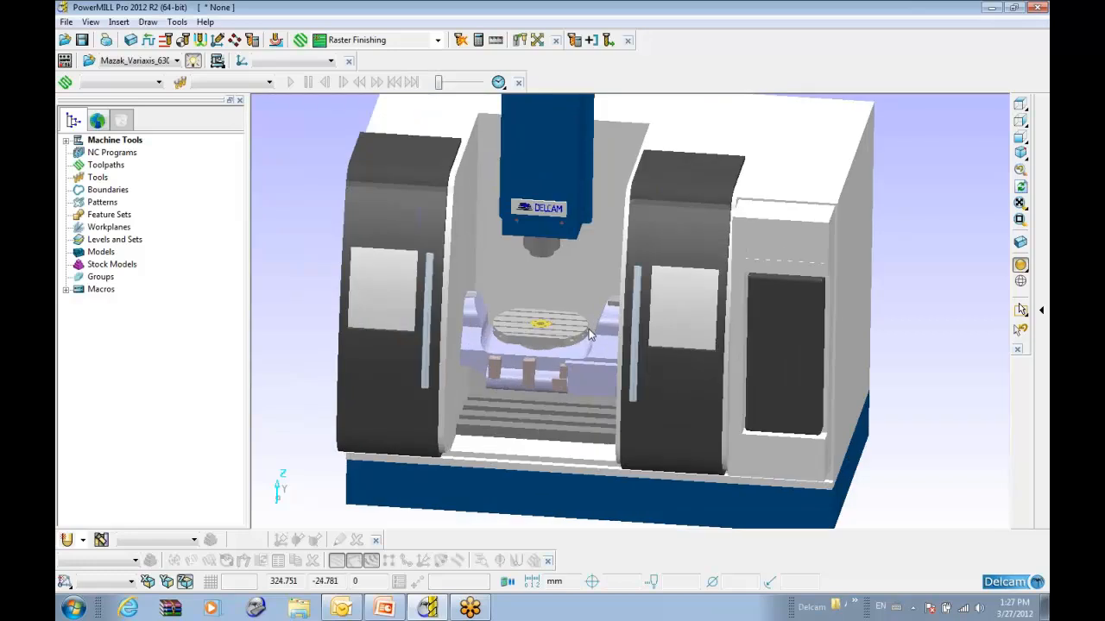
click(67, 140)
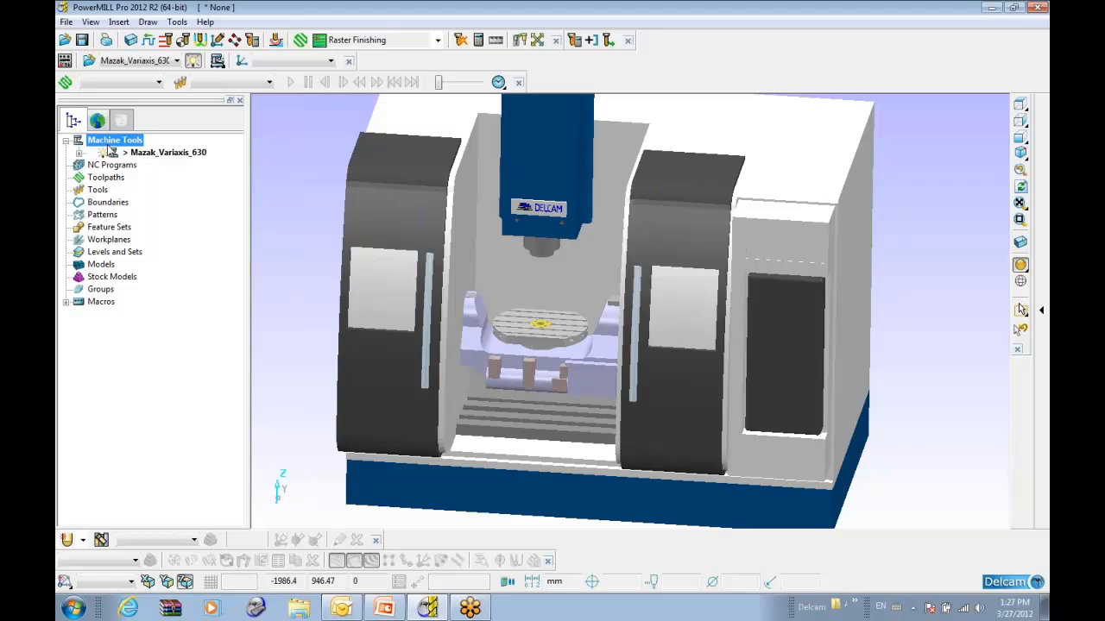
click(135, 154)
right_click(133, 155)
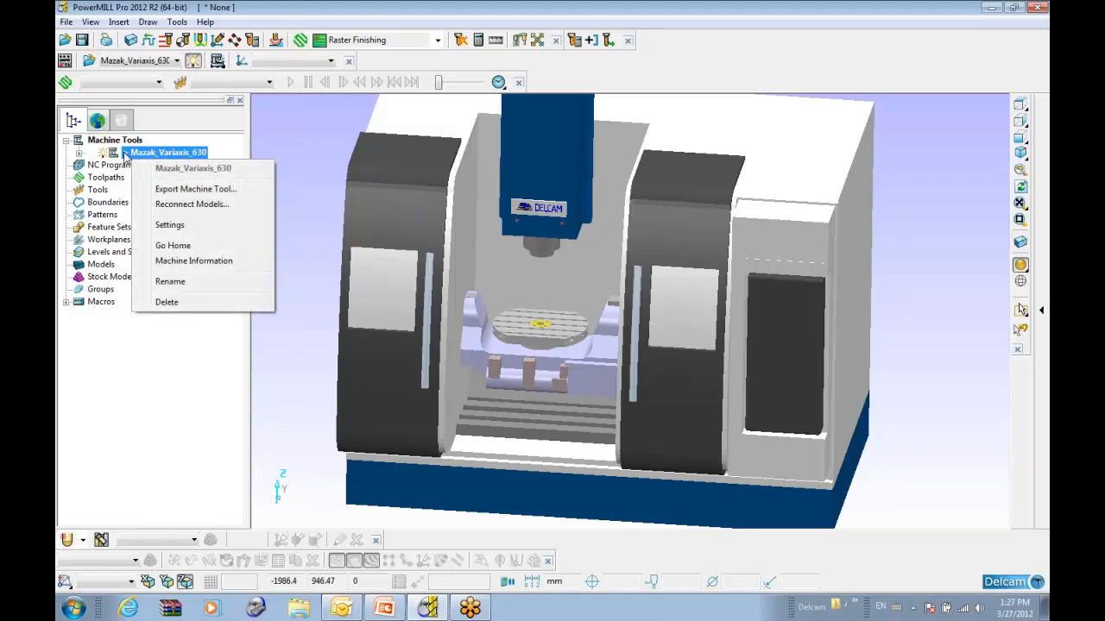
click(172, 226)
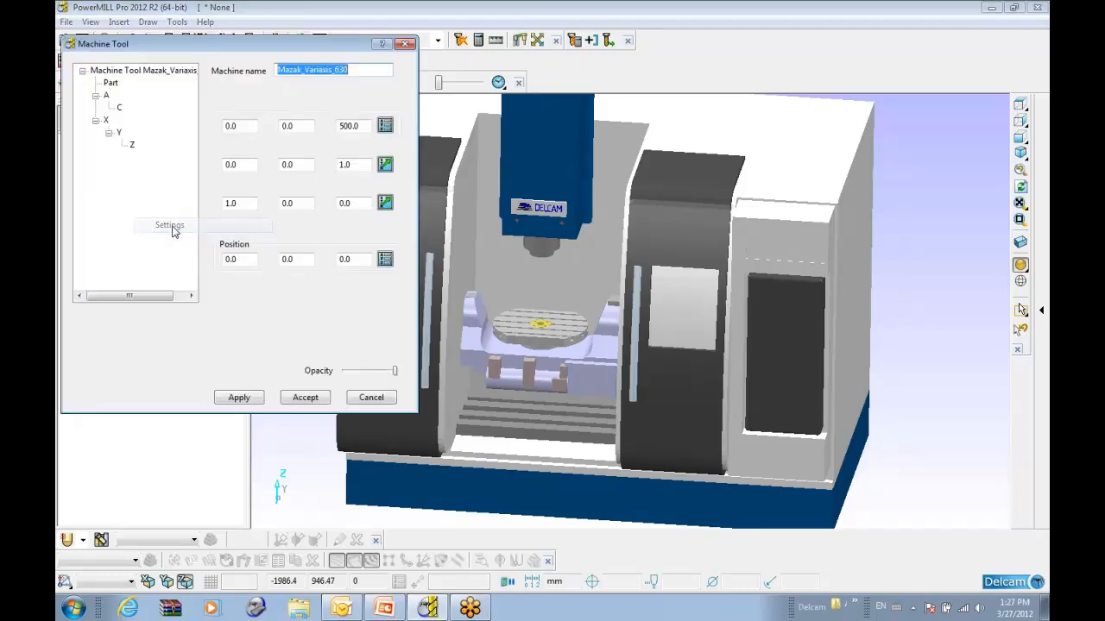
Review the machine's static part and try varying the opacity of the C and A rotary parts, returning each to fully opaque
click(111, 84)
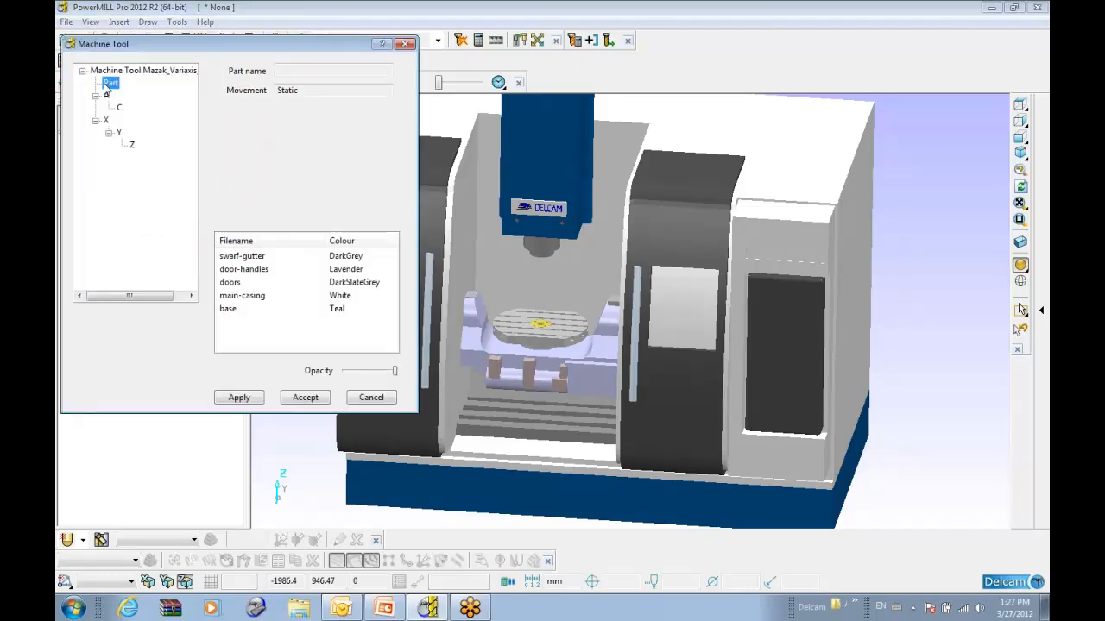
drag(178, 48, 162, 44)
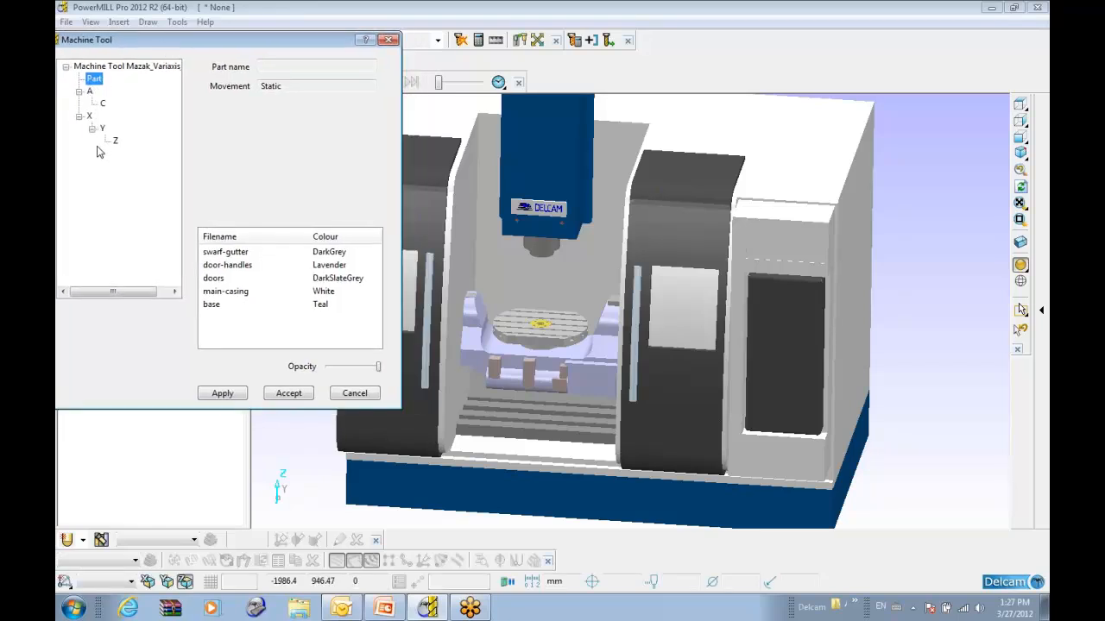
click(89, 92)
click(103, 102)
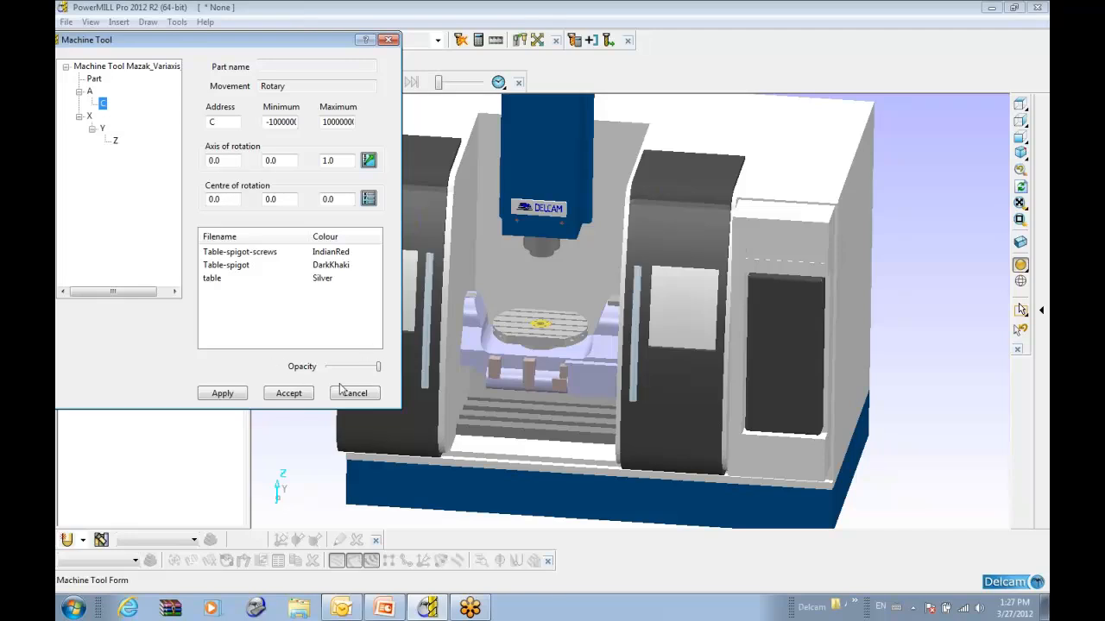
mouse_move(379, 369)
mouse_down()
mouse_move(356, 369)
mouse_move(393, 371)
mouse_up()
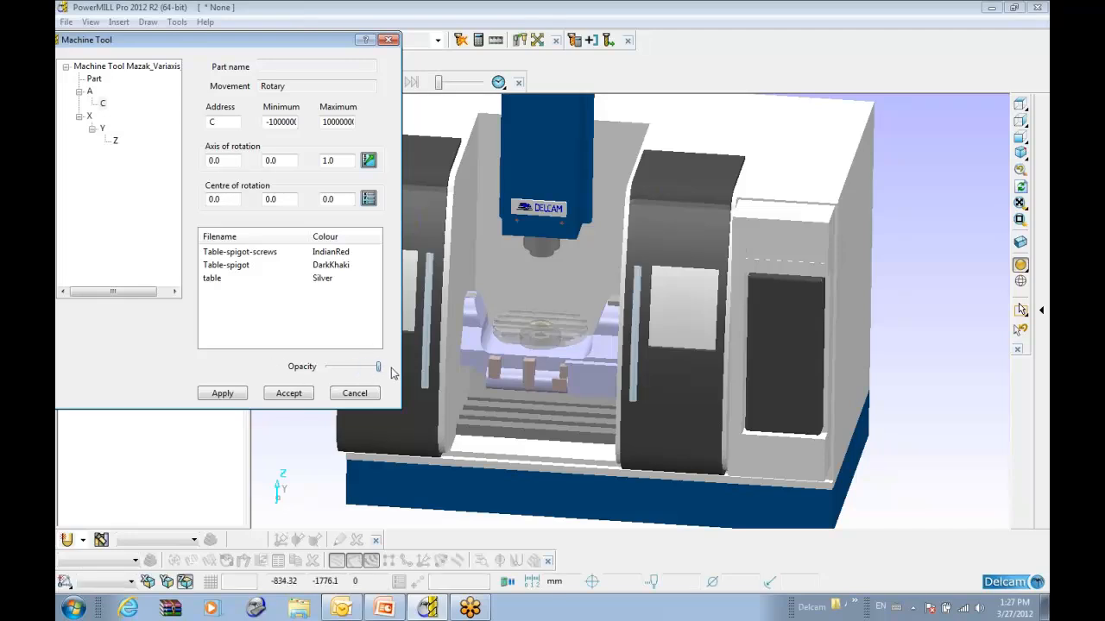
click(90, 92)
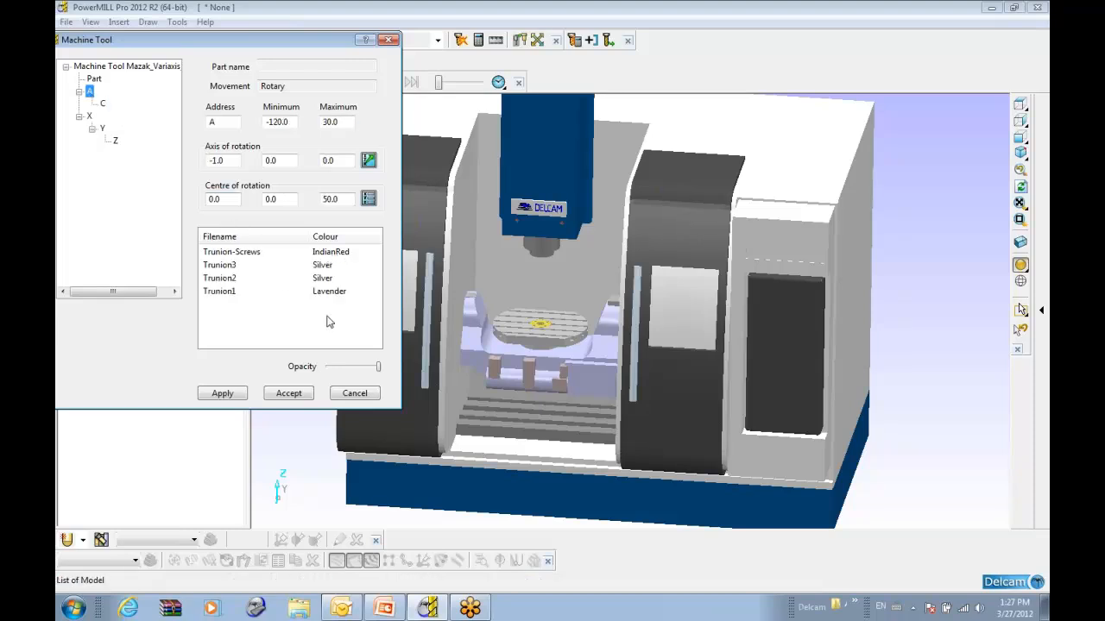
mouse_move(378, 368)
mouse_down()
mouse_move(360, 370)
mouse_move(399, 373)
mouse_up()
Make the machine's static part about half transparent, accept the setting and examine the trunnion and table through the casing
click(94, 79)
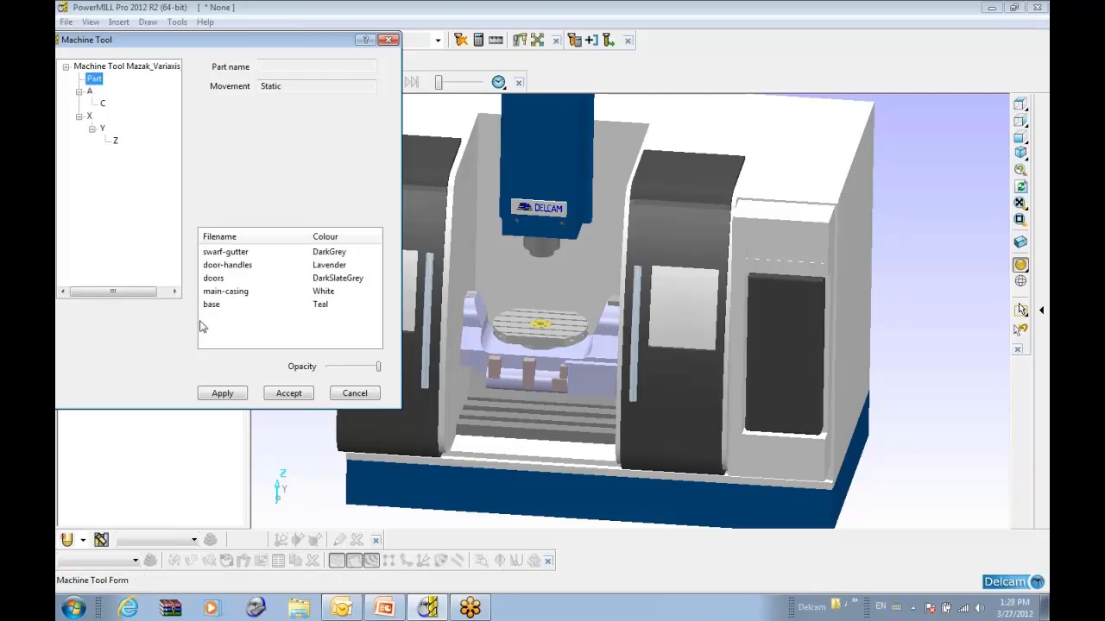
drag(378, 369, 355, 371)
middle_drag(597, 398, 578, 384)
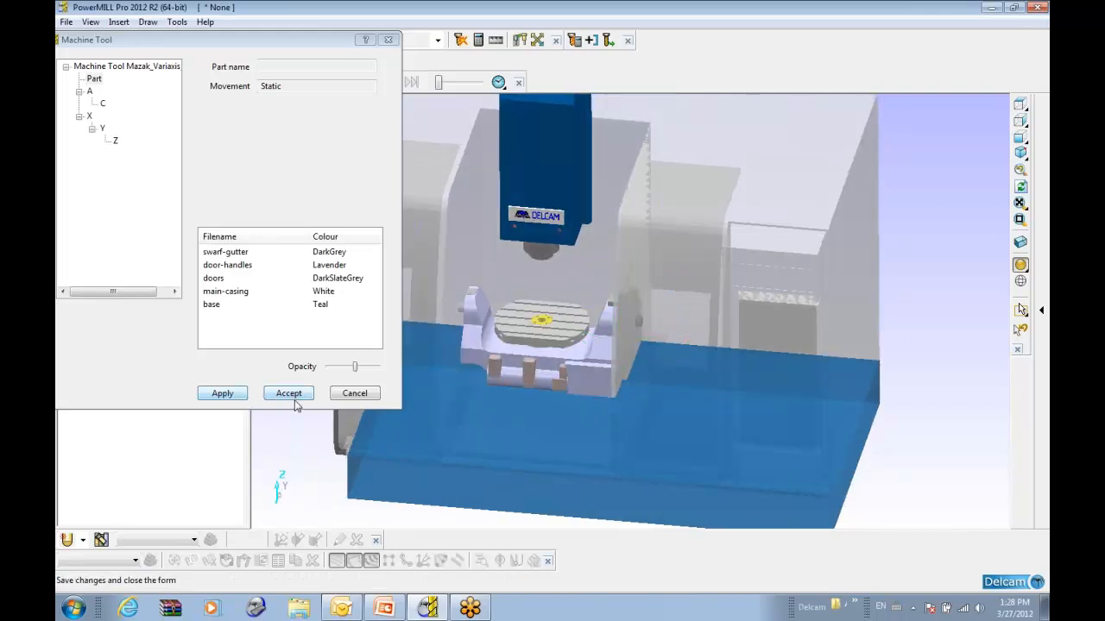
click(289, 394)
middle_drag(458, 371, 642, 371)
middle_drag(484, 366, 549, 425)
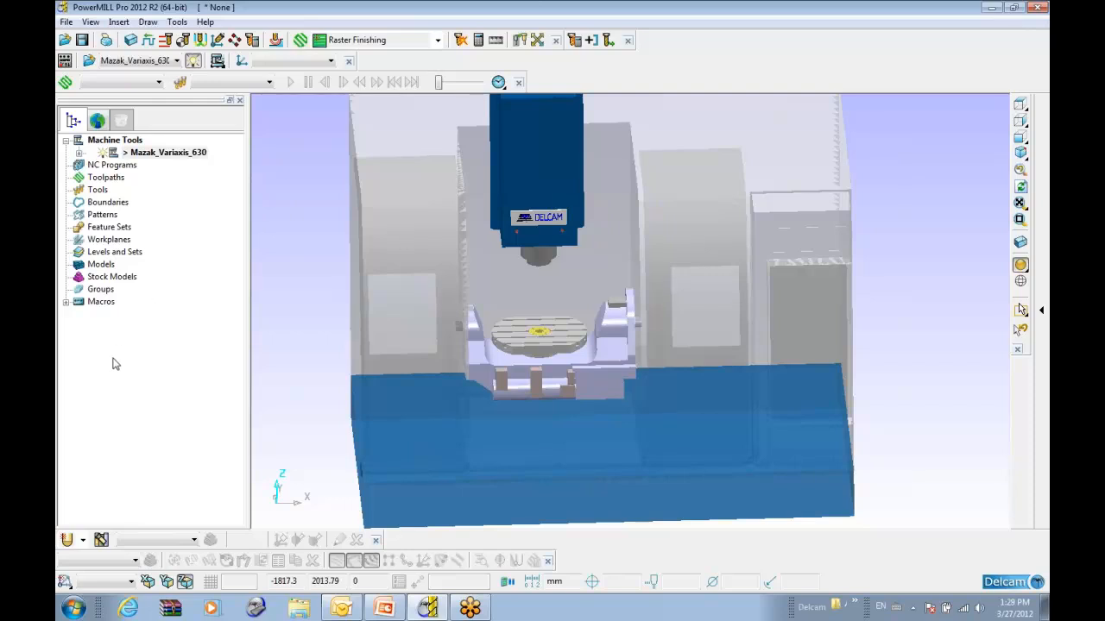
Load the New Stock Model User Interface example from the new-features page and review the contents of the Roughing stock model
click(97, 121)
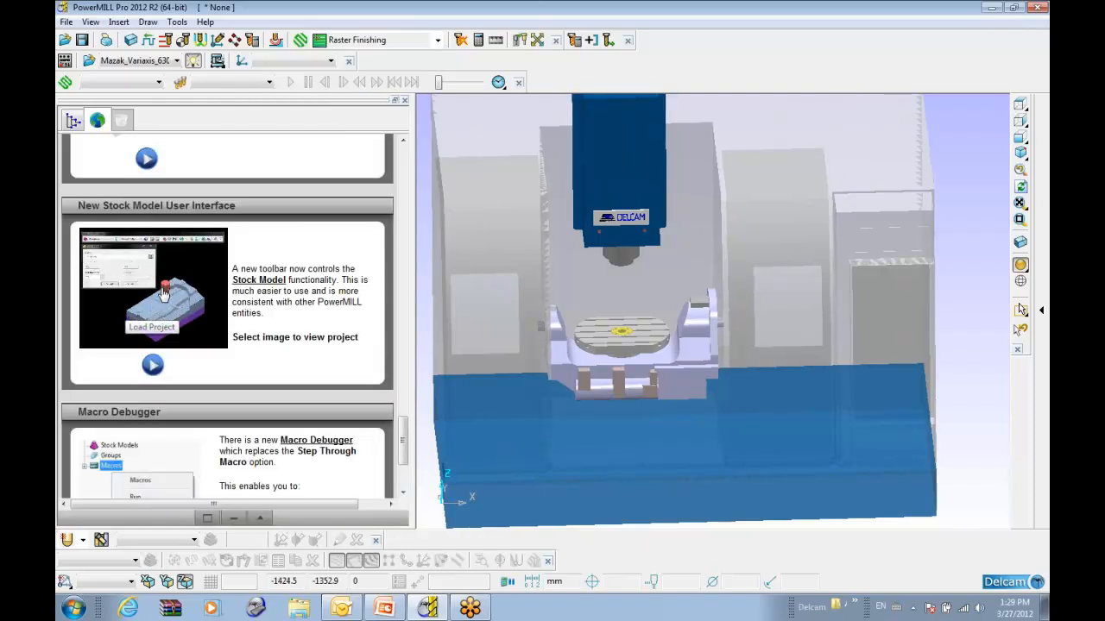
click(164, 294)
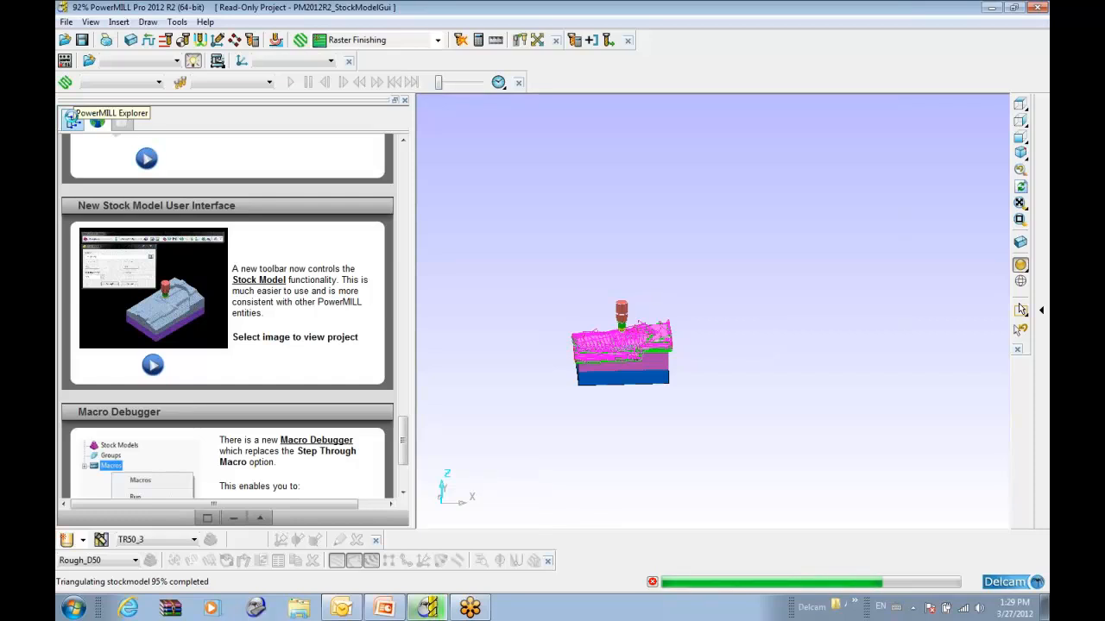
click(73, 121)
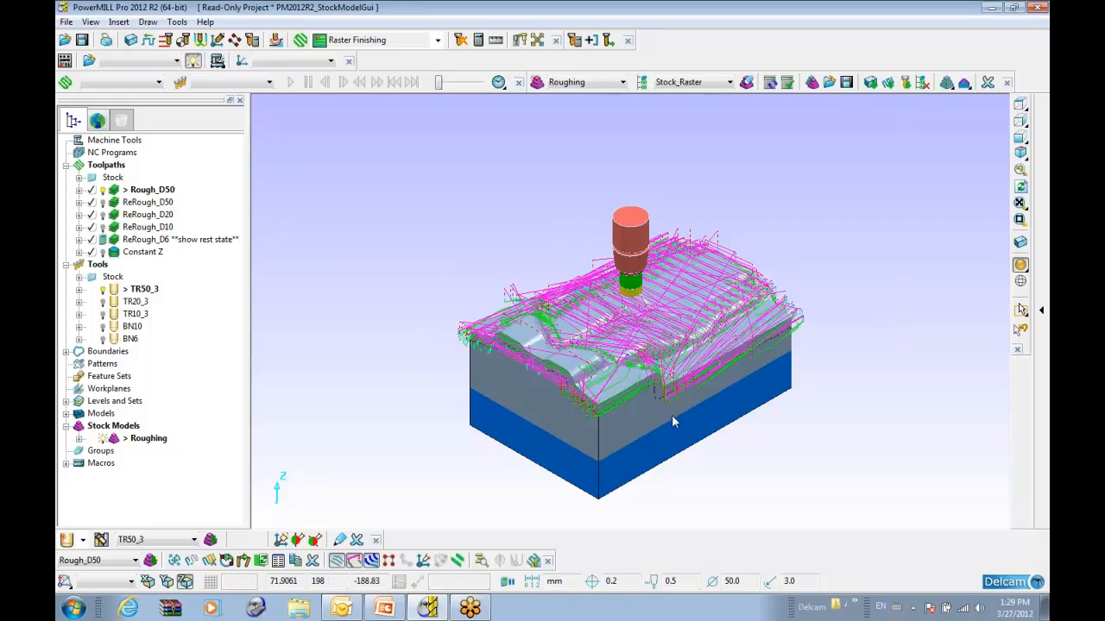
middle_drag(609, 408, 696, 417)
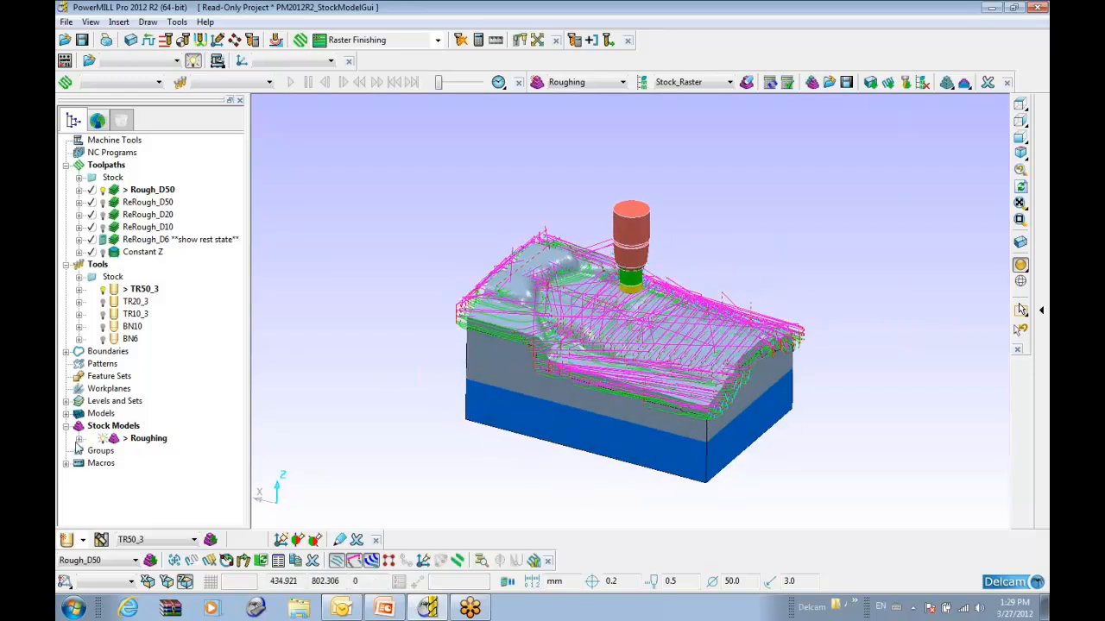
click(78, 438)
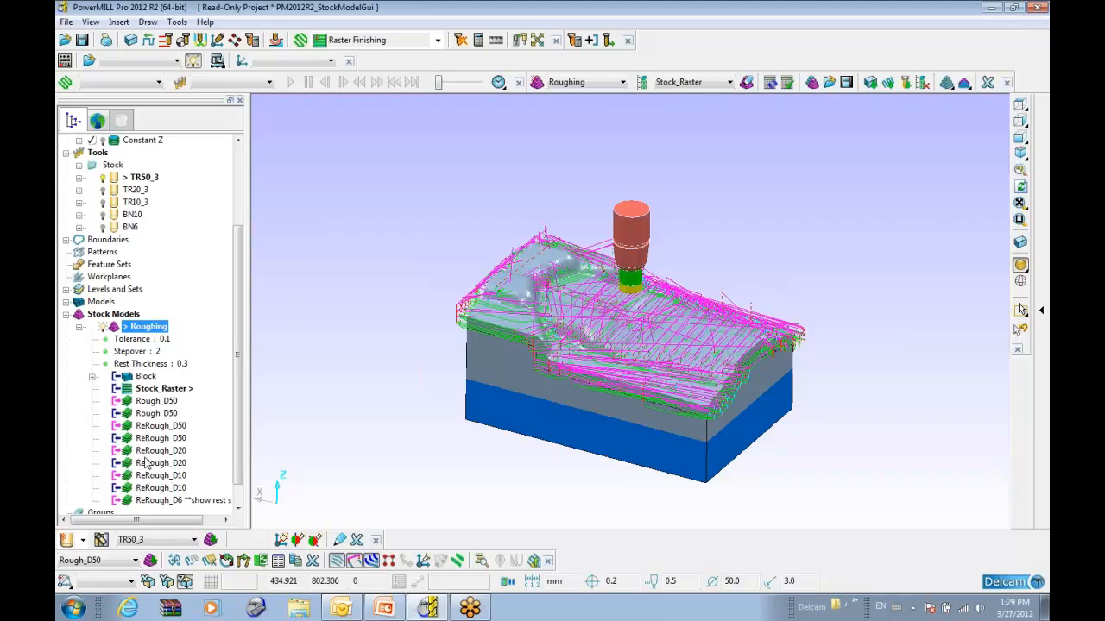
click(79, 327)
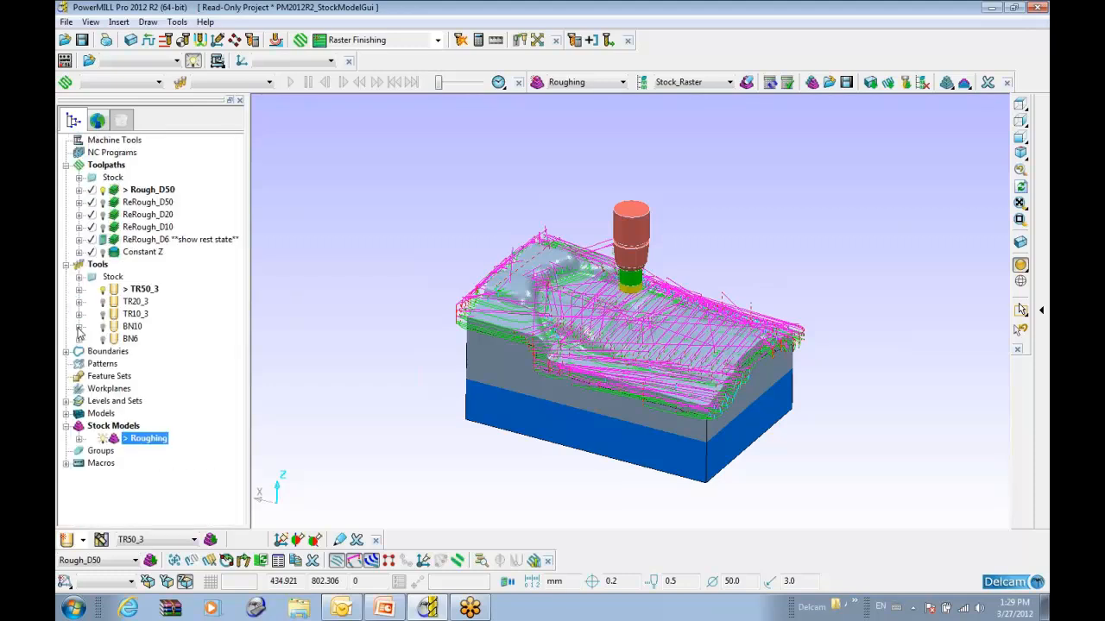
Create a stock model named stock test with tolerance 0.2, stepover 2.0, rest thickness 0.2 and no workplane
right_click(120, 429)
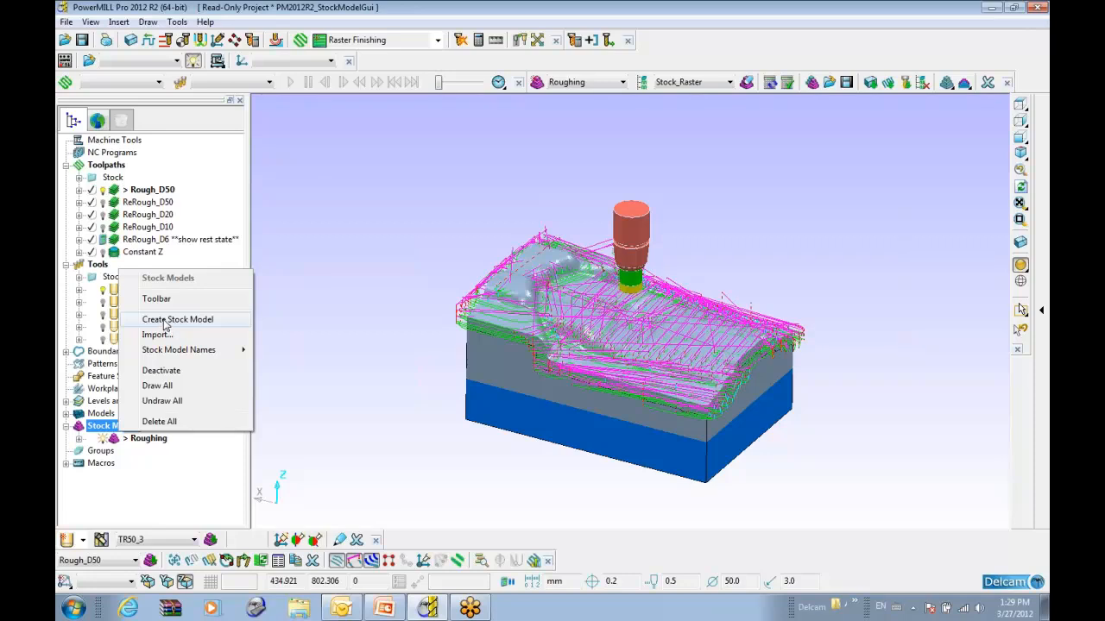
click(169, 320)
drag(280, 128, 326, 125)
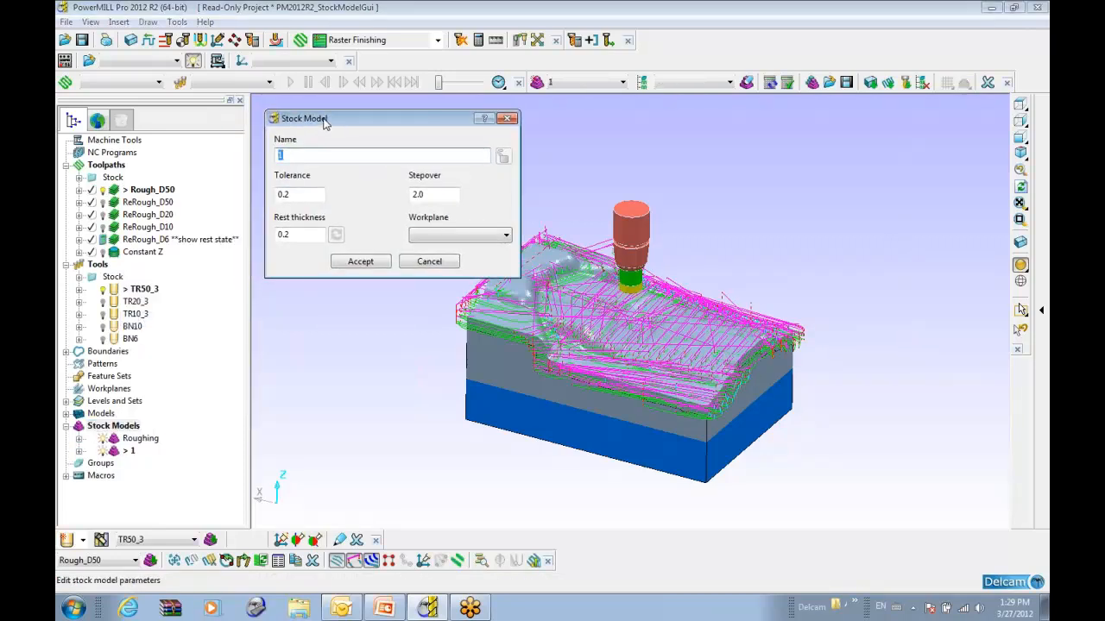
text(stock test)
key(Tab)
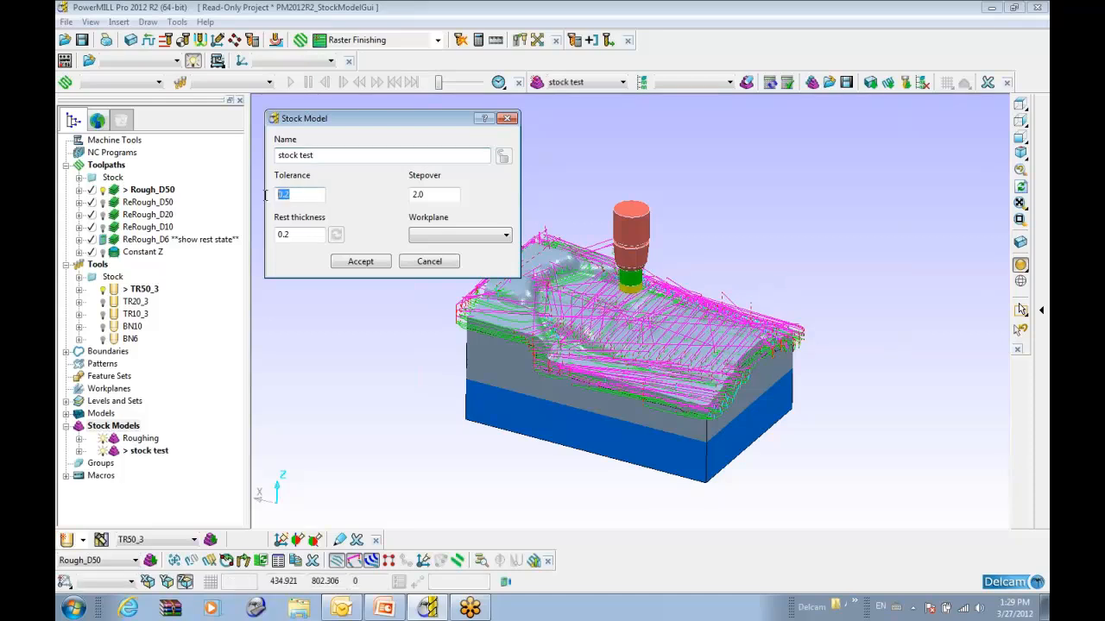
key(Tab)
key(Tab)
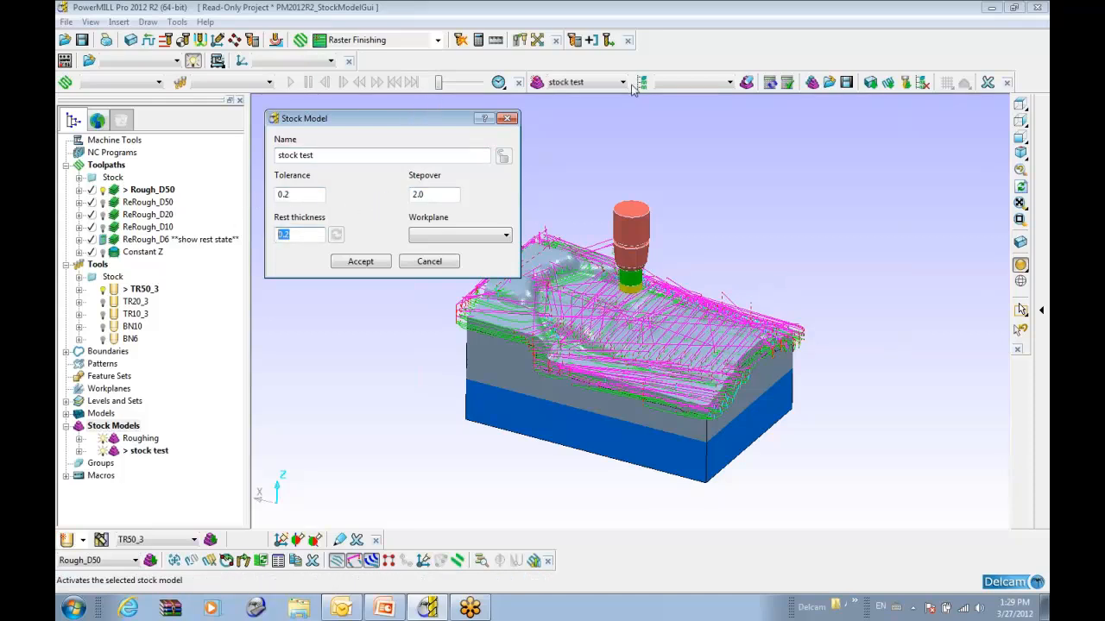
click(506, 235)
click(506, 235)
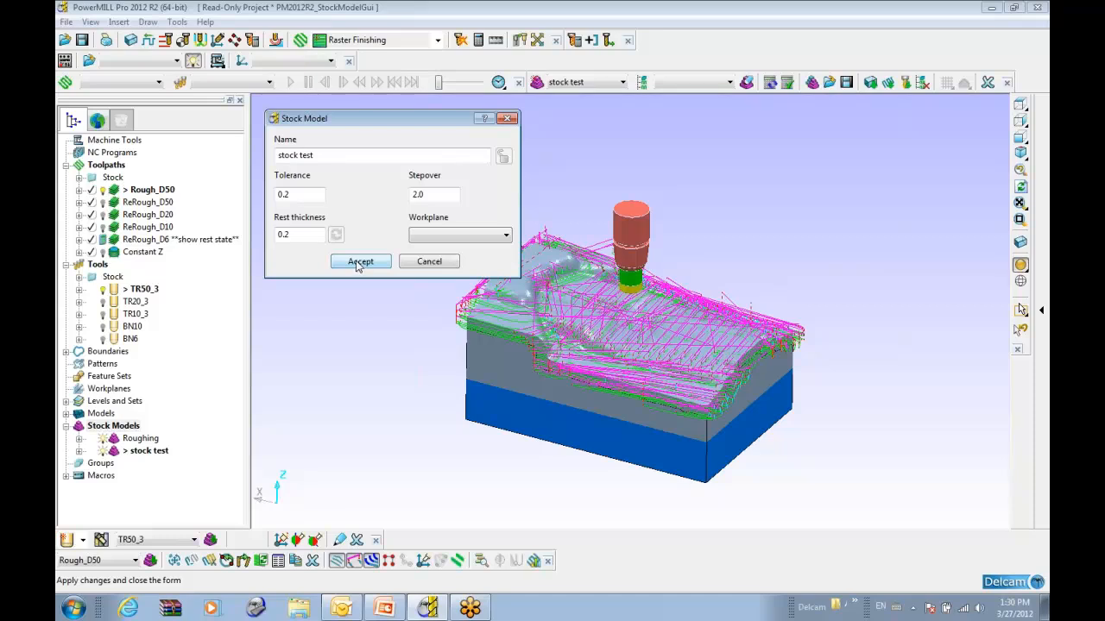
click(363, 263)
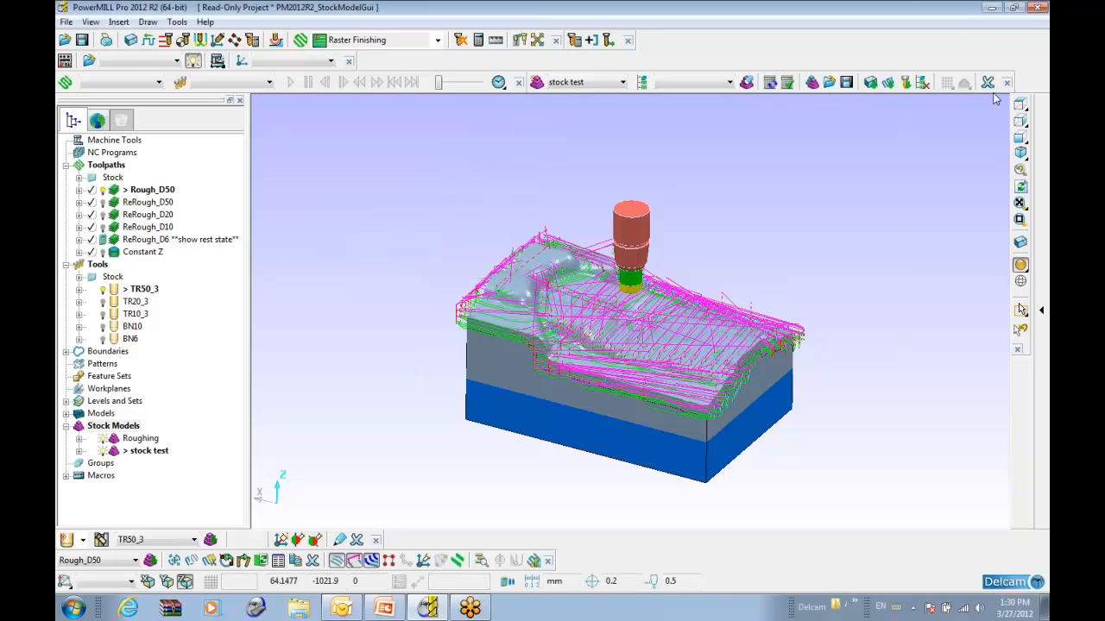
Float the Stock Model toolbar over the view, compare it with the Roughing stock model's commands and dock it again
drag(1001, 95, 761, 199)
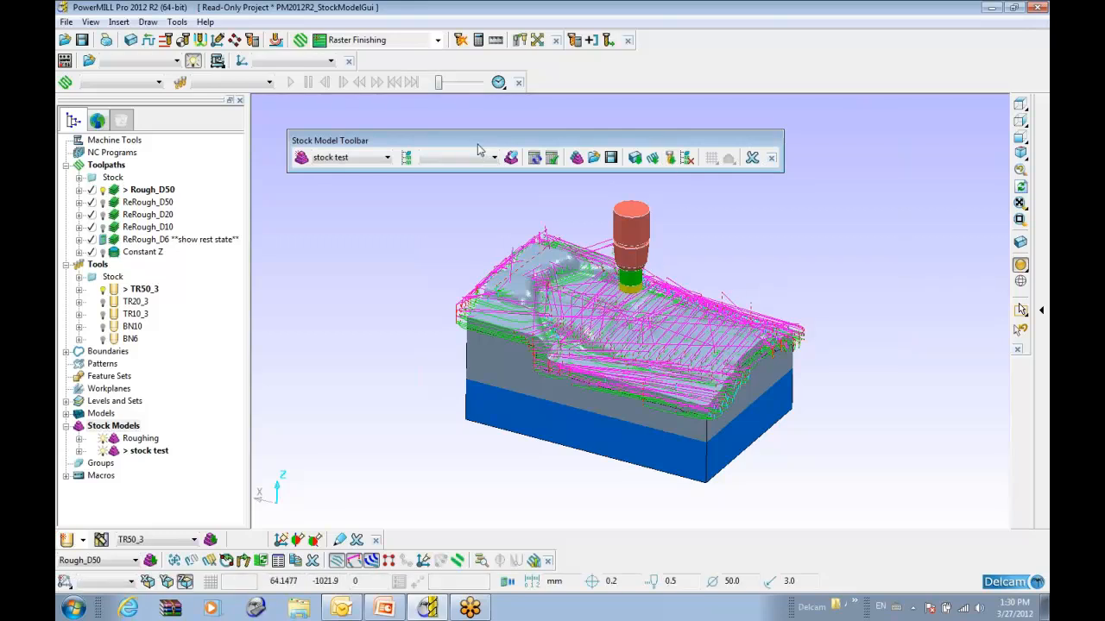
drag(487, 145, 540, 138)
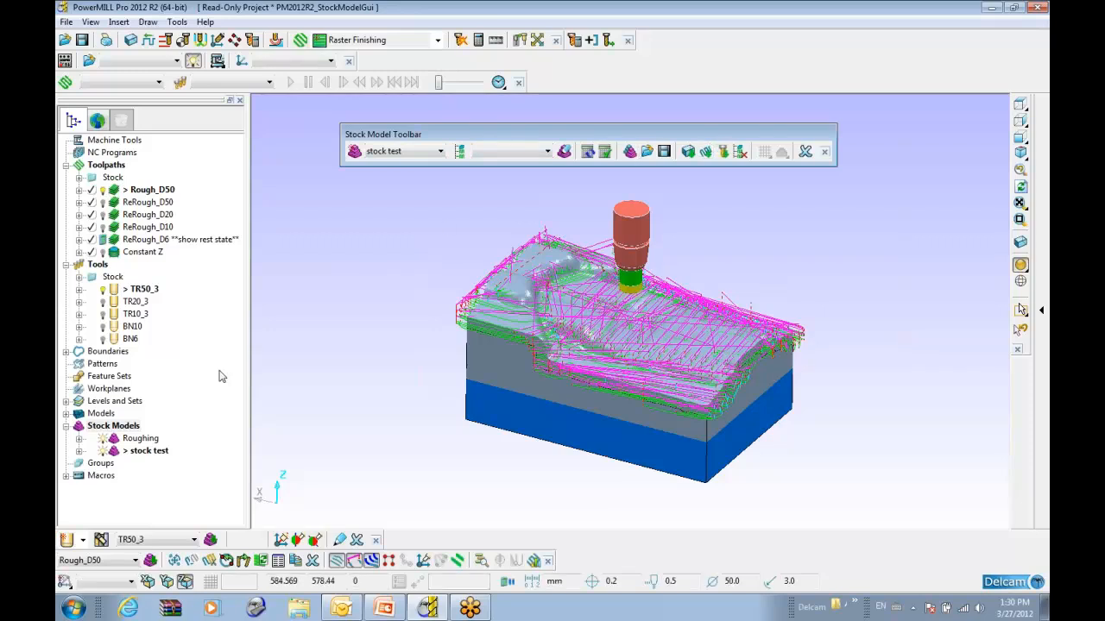
right_click(130, 439)
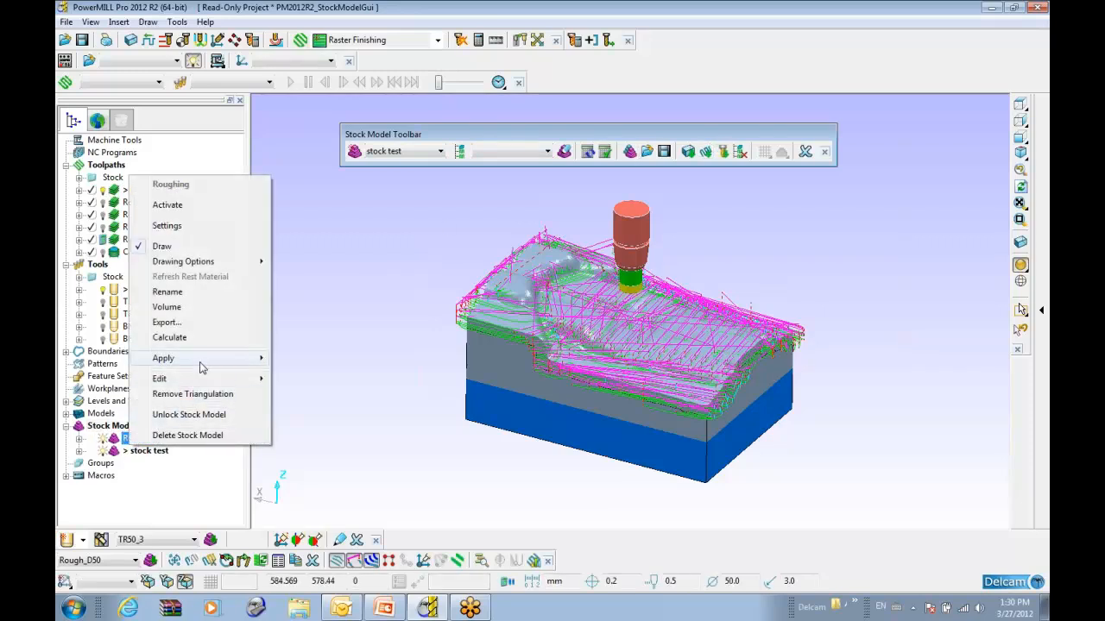
mouse_move(200, 364)
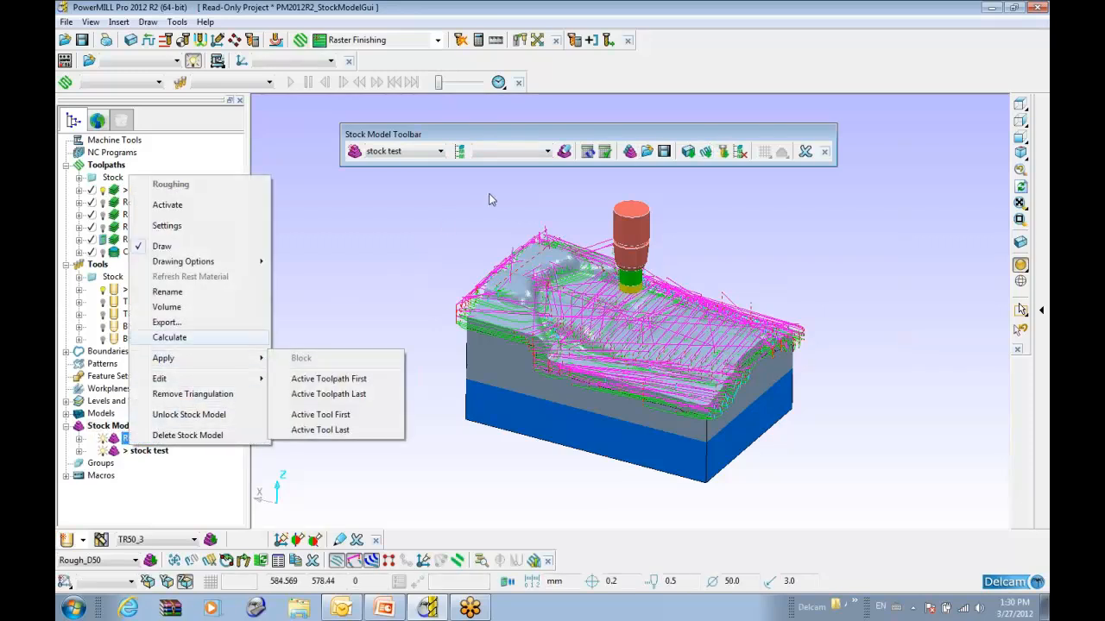
click(557, 136)
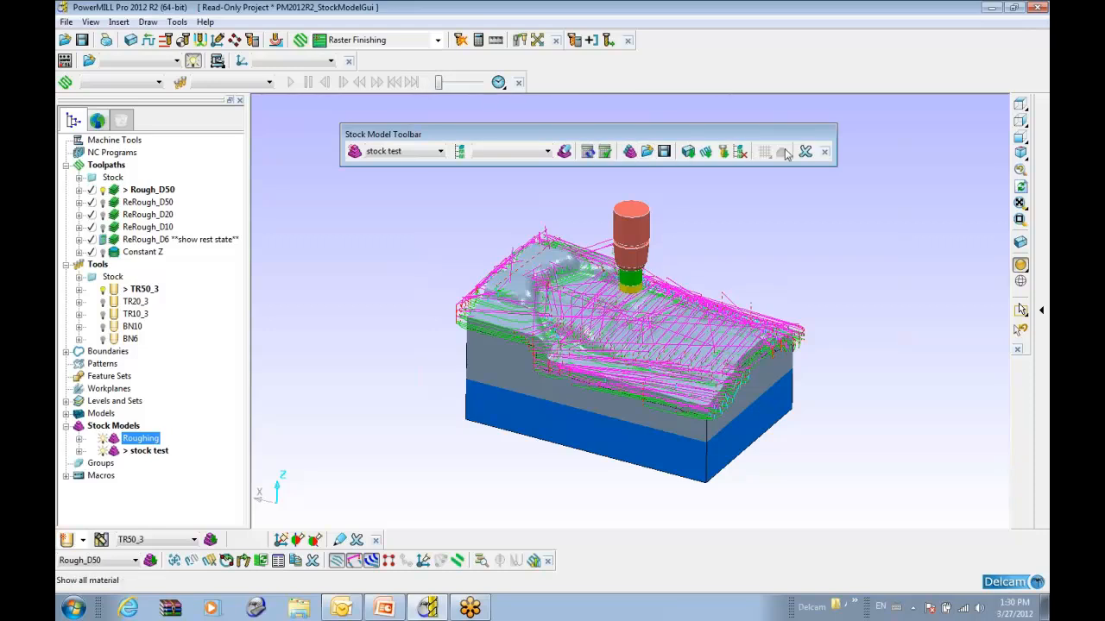
drag(580, 135, 763, 76)
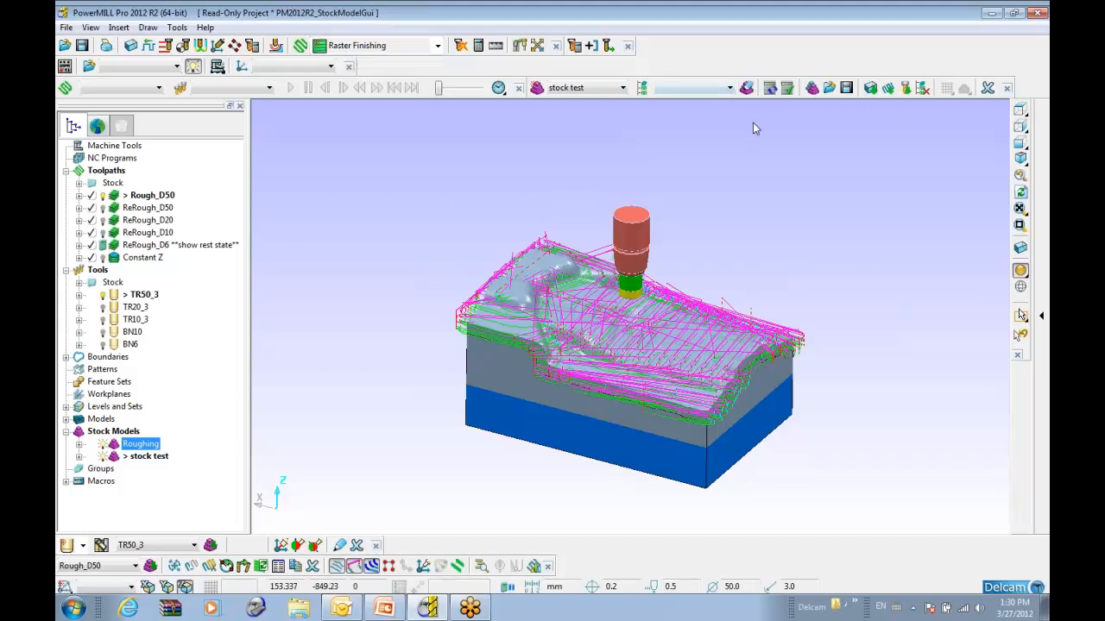
Activate the ReRough_D6 **show rest state** toolpath and open its rest machining settings
right_click(140, 247)
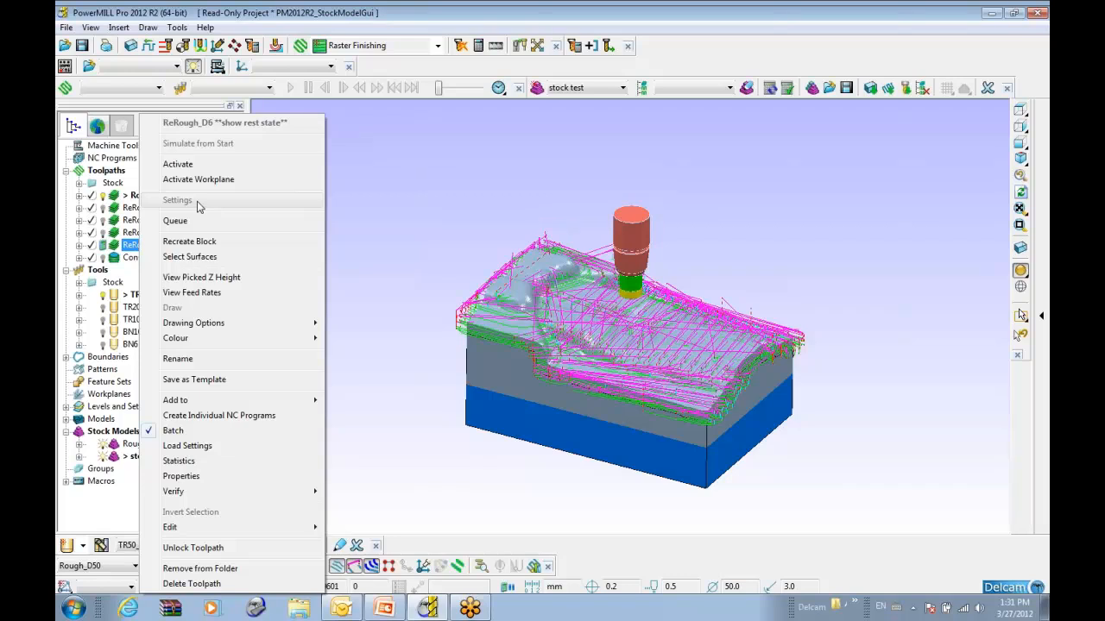
click(178, 164)
right_click(146, 246)
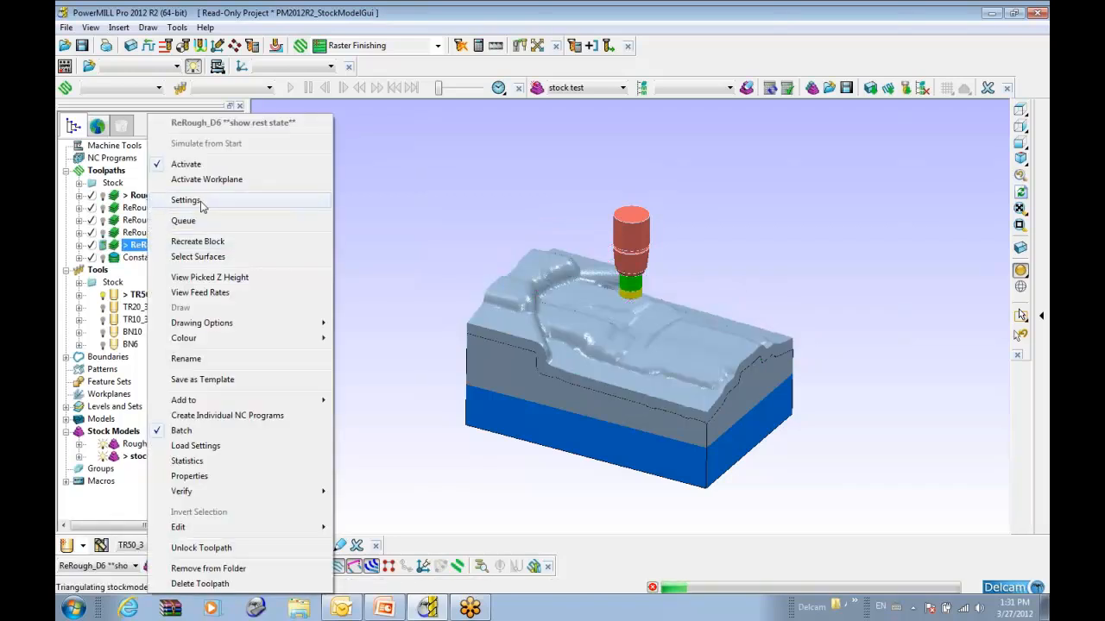
click(199, 202)
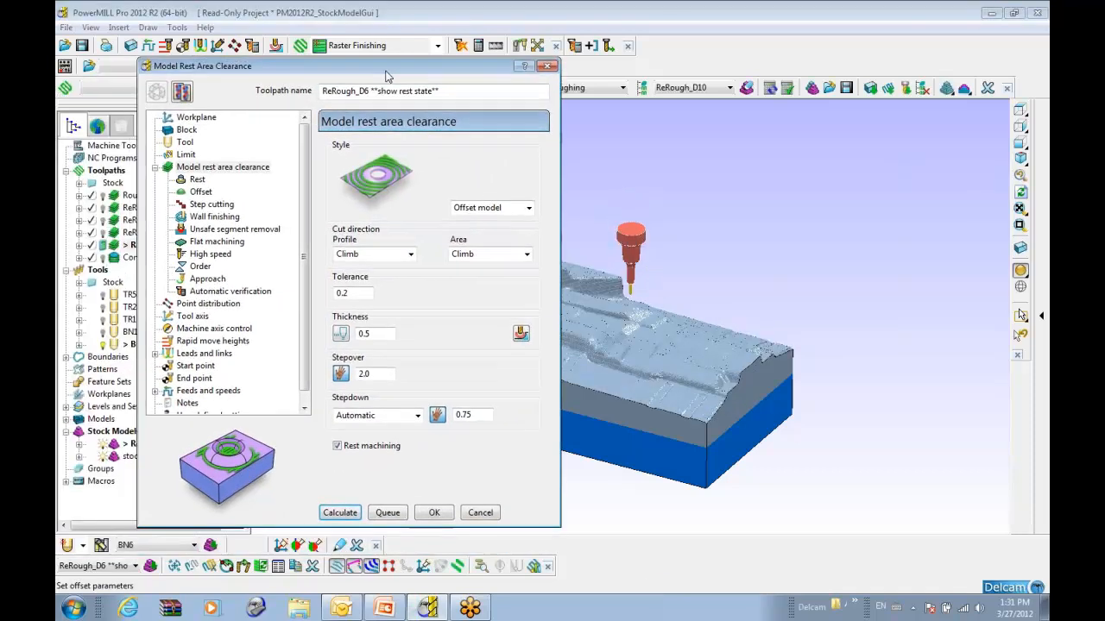
click(198, 179)
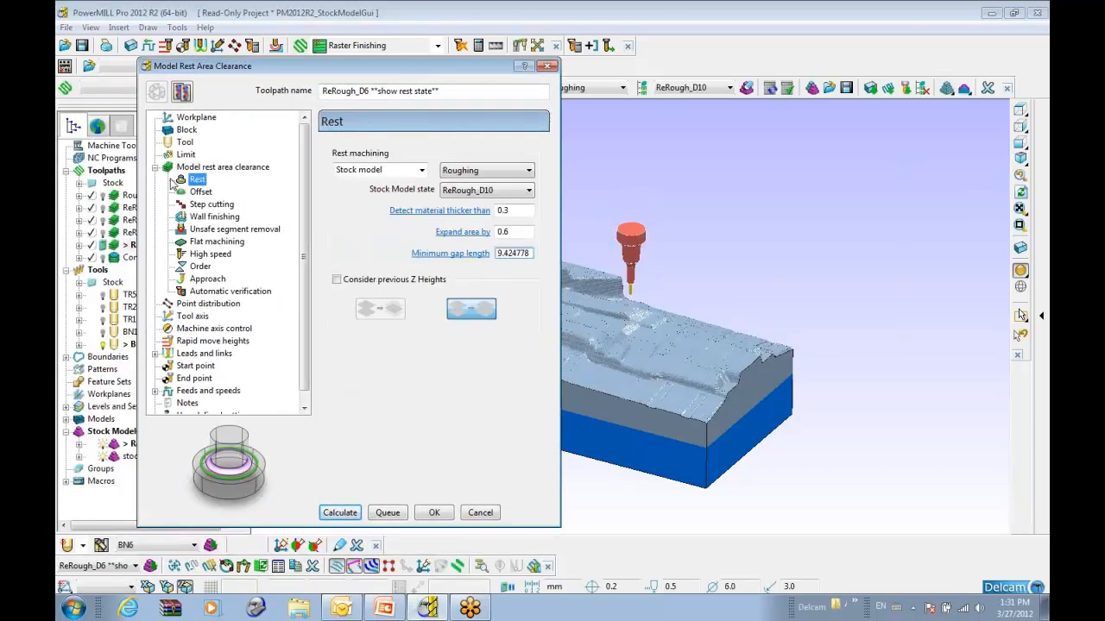
Review which stock models and stock model states can be chosen for the toolpath's rest machining
click(528, 170)
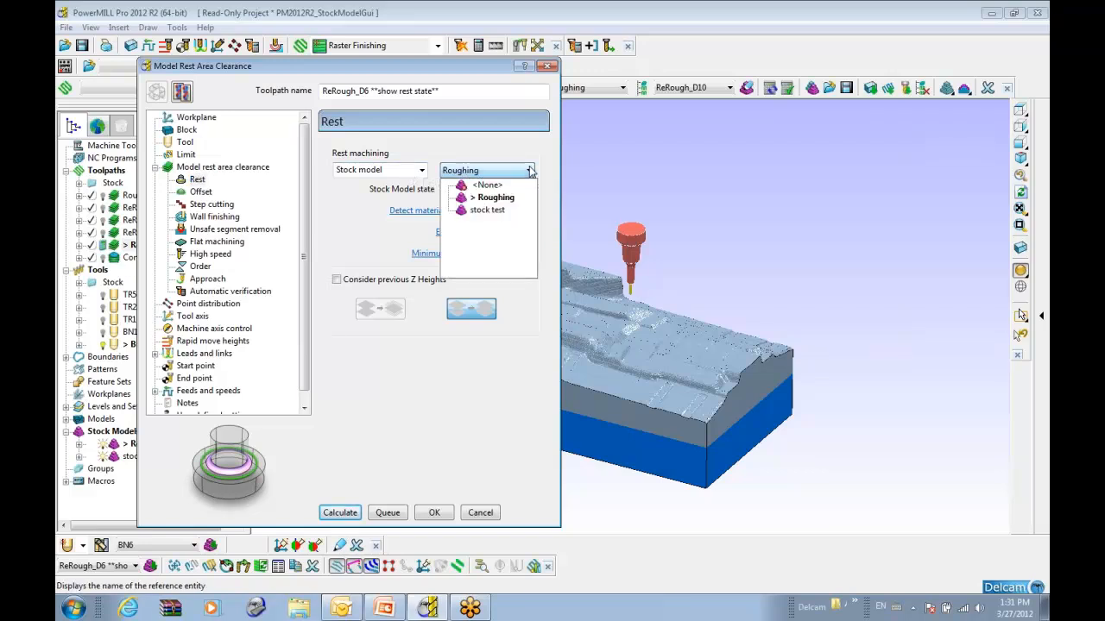
click(530, 171)
click(528, 190)
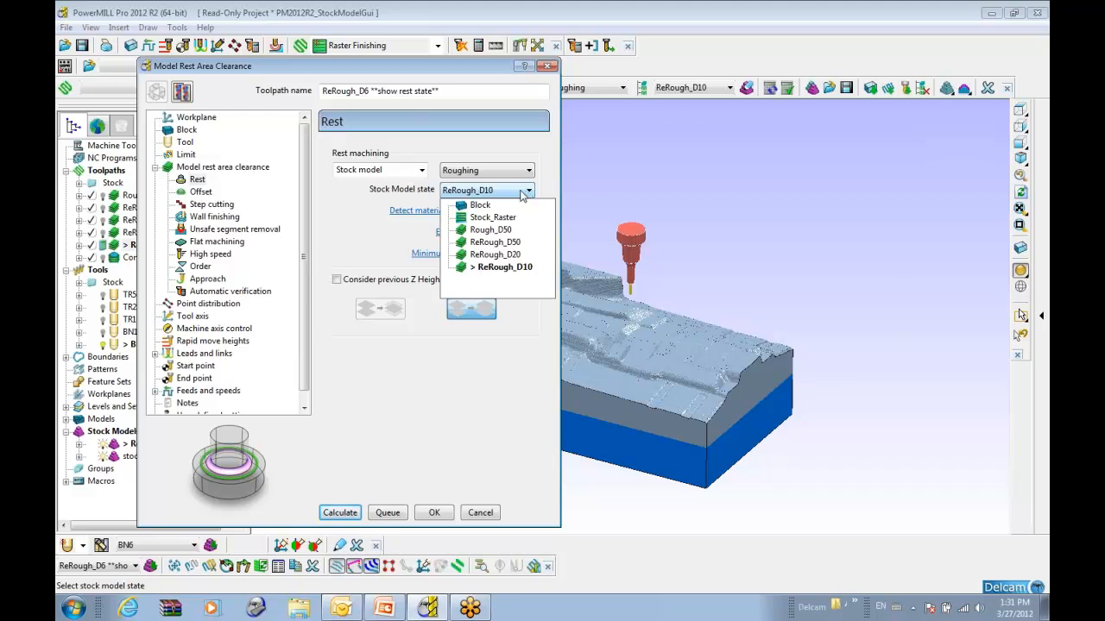
click(215, 76)
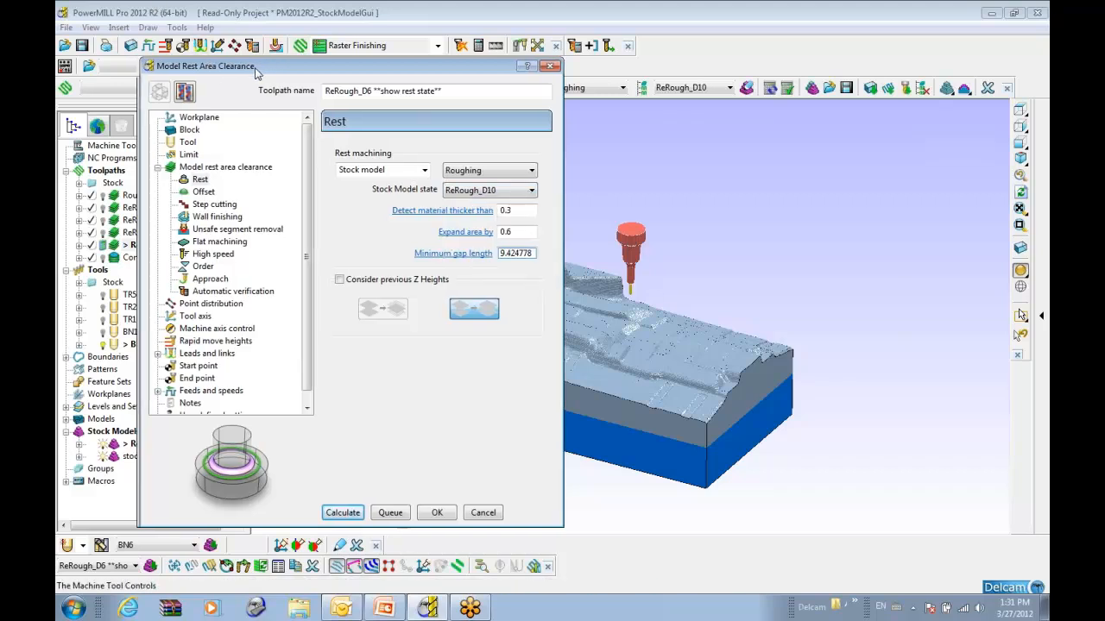
Expand the Roughing stock model's states, compare them with the Stock Model state choices and cancel the toolpath settings
drag(215, 76, 289, 68)
click(79, 458)
click(78, 458)
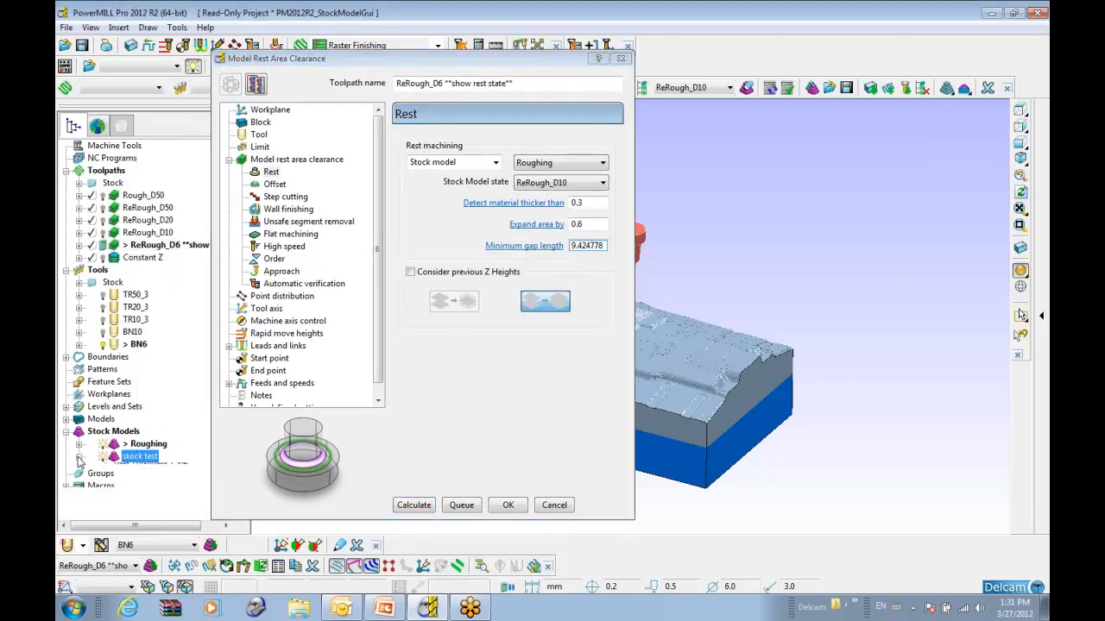
click(78, 444)
scroll(117, 416, down, 1)
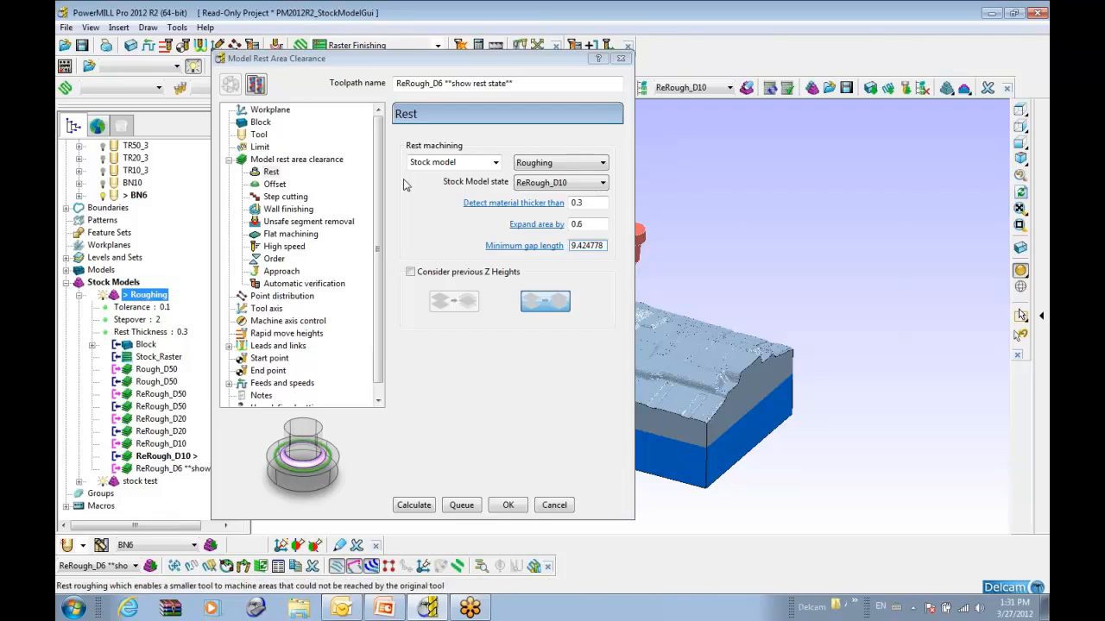
drag(514, 62, 428, 51)
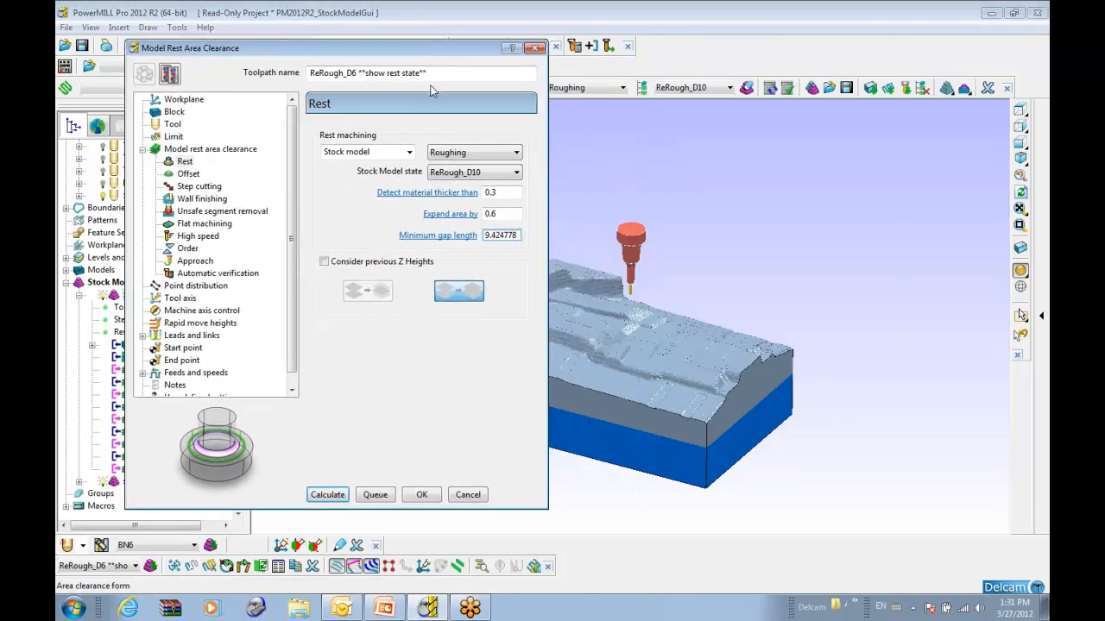
click(473, 172)
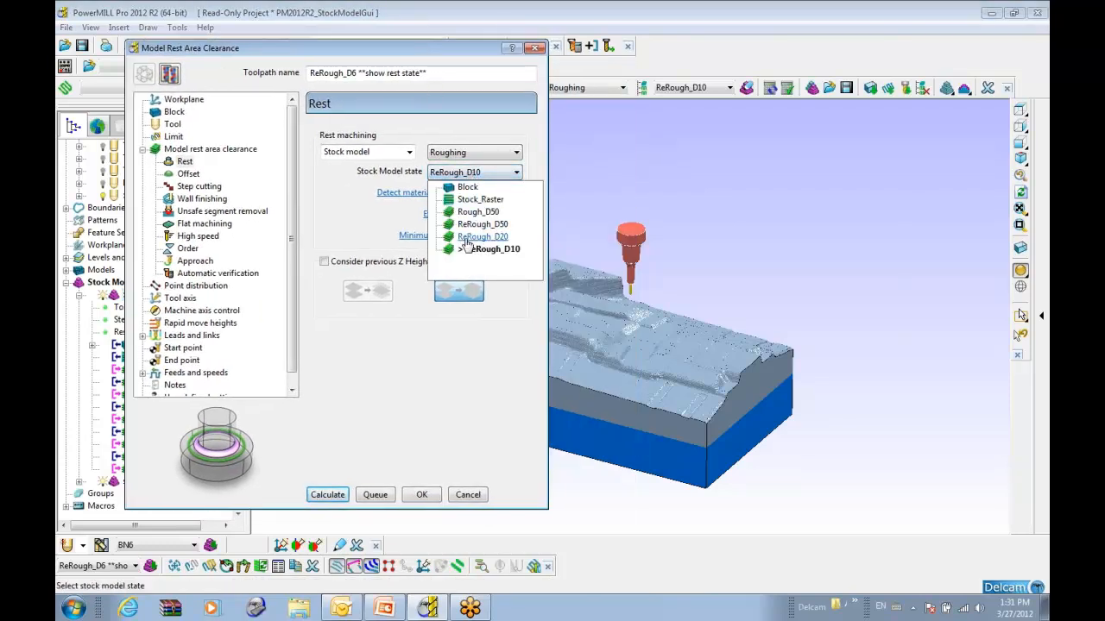
click(371, 223)
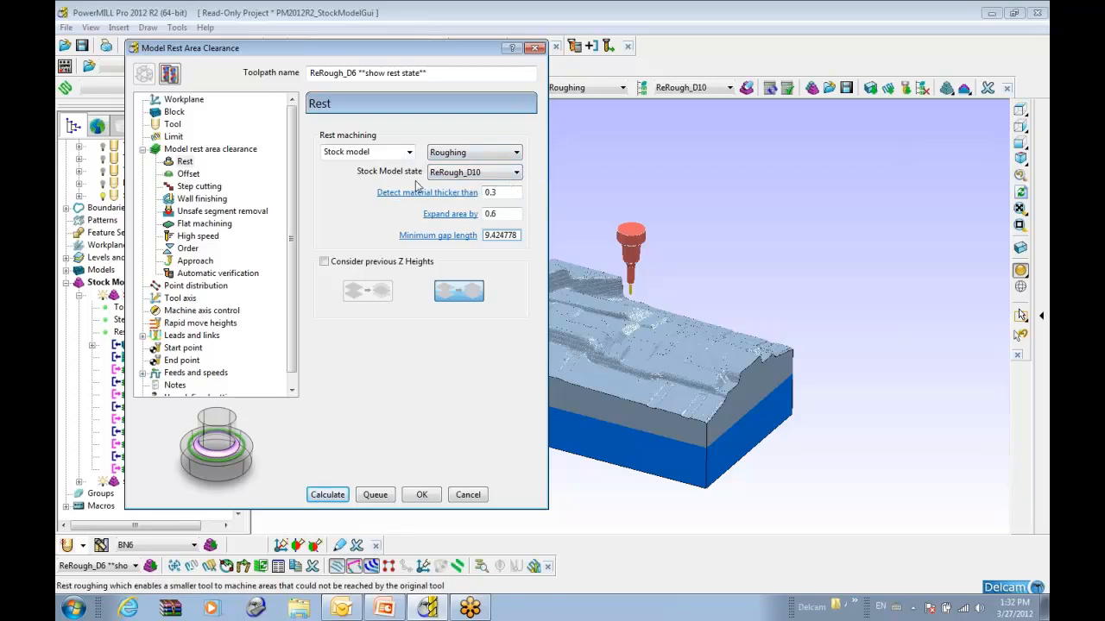
click(469, 495)
Start the Macro Debugger example from the new-features page
click(97, 126)
drag(404, 441, 403, 466)
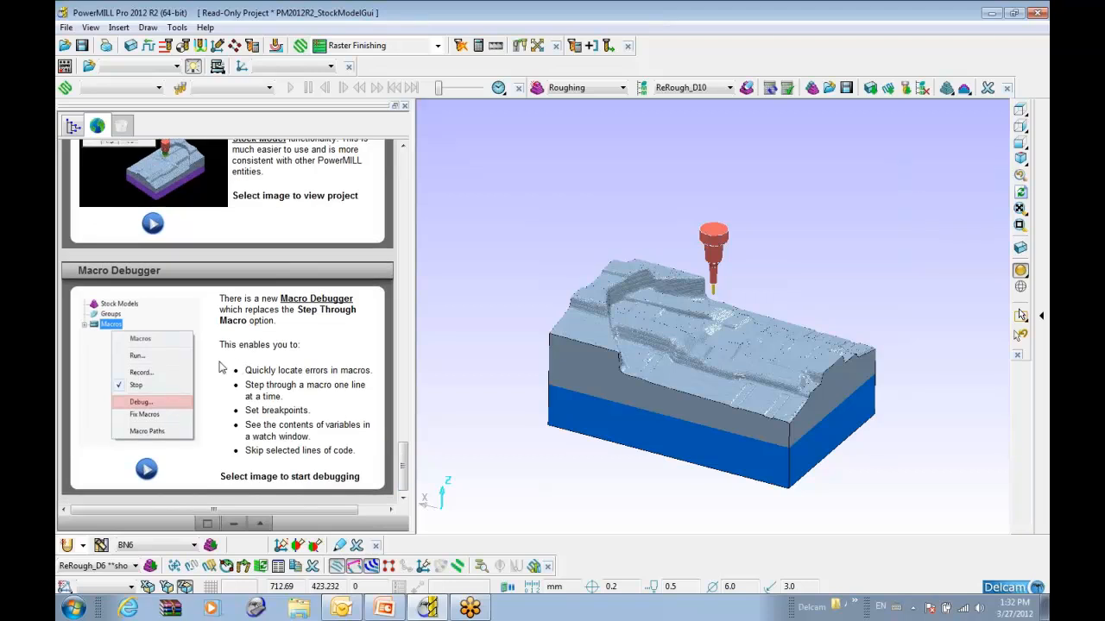
click(138, 350)
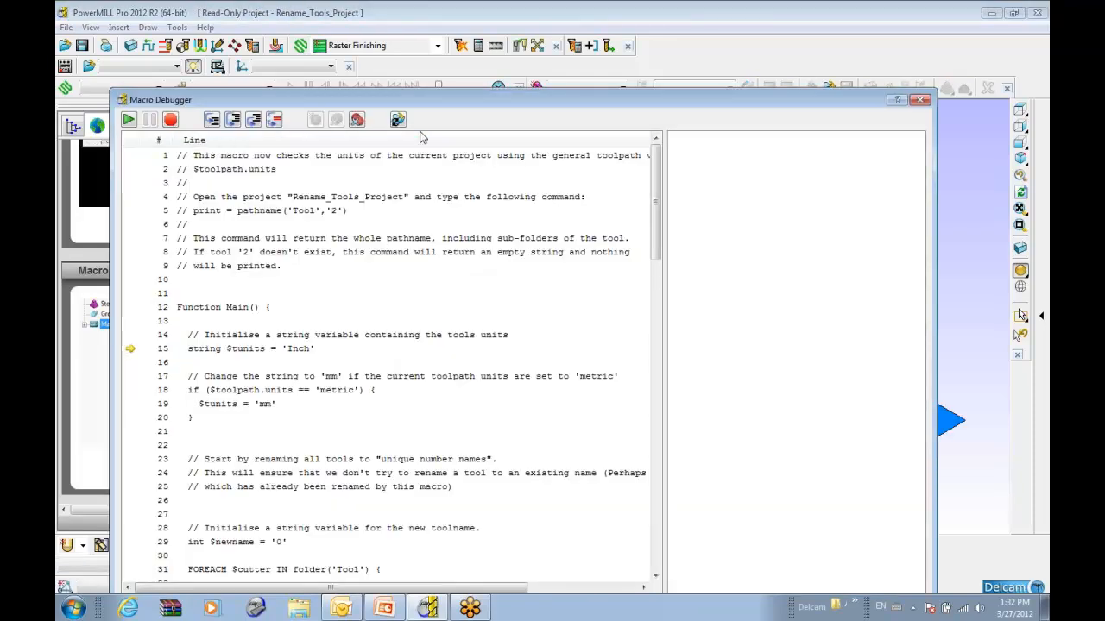
Reposition and narrow the Macro Debugger window and show the project explorer tree beside it
drag(435, 100, 531, 47)
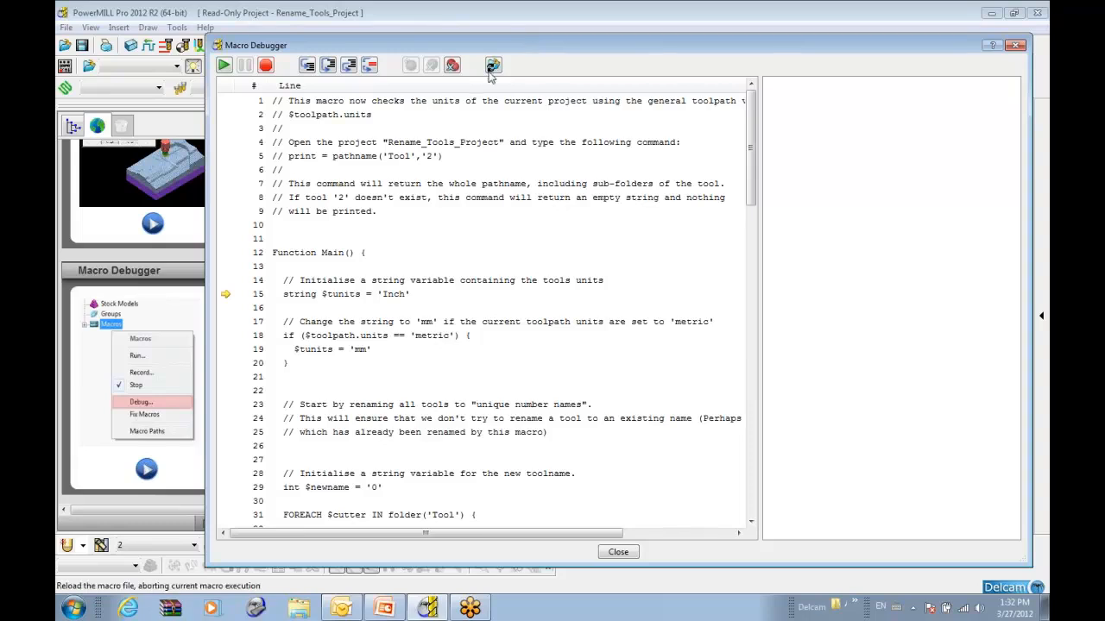
drag(207, 174, 309, 173)
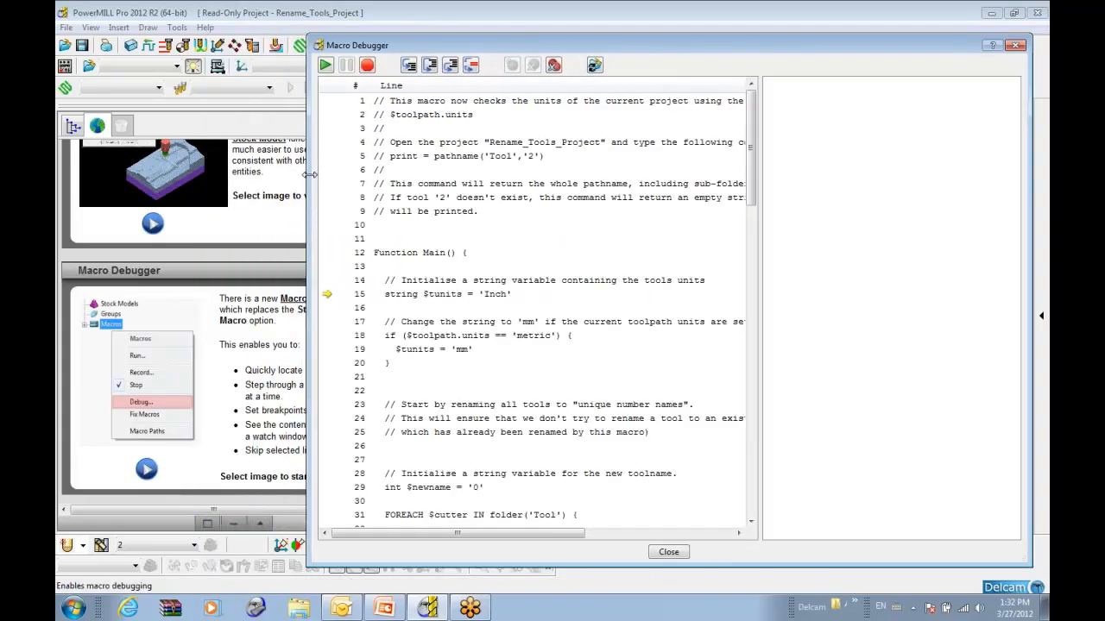
click(73, 126)
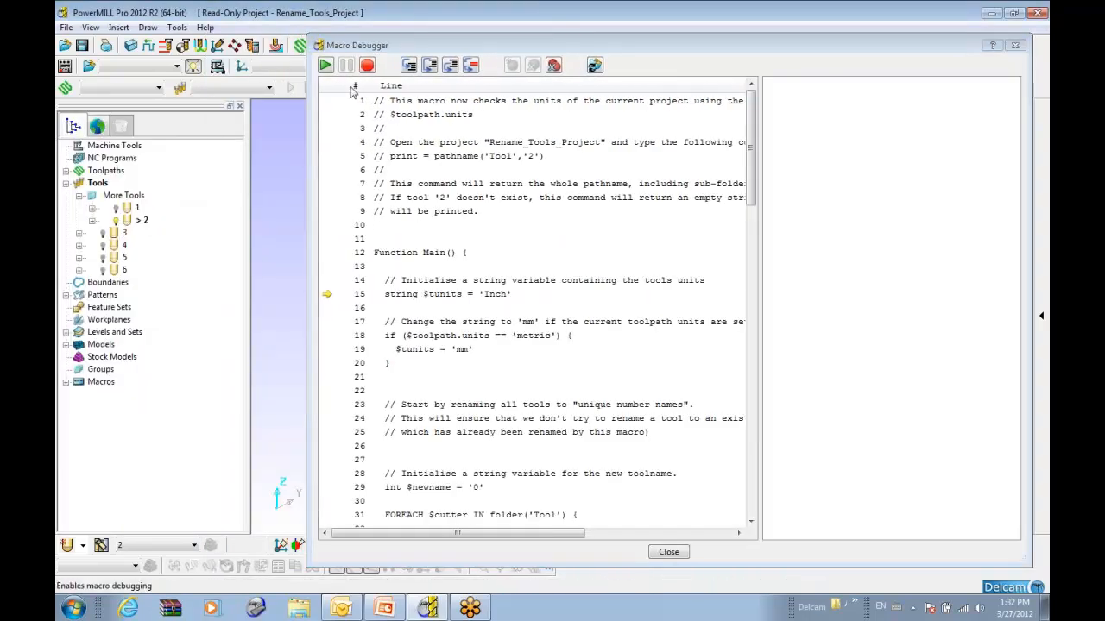
drag(504, 49, 414, 43)
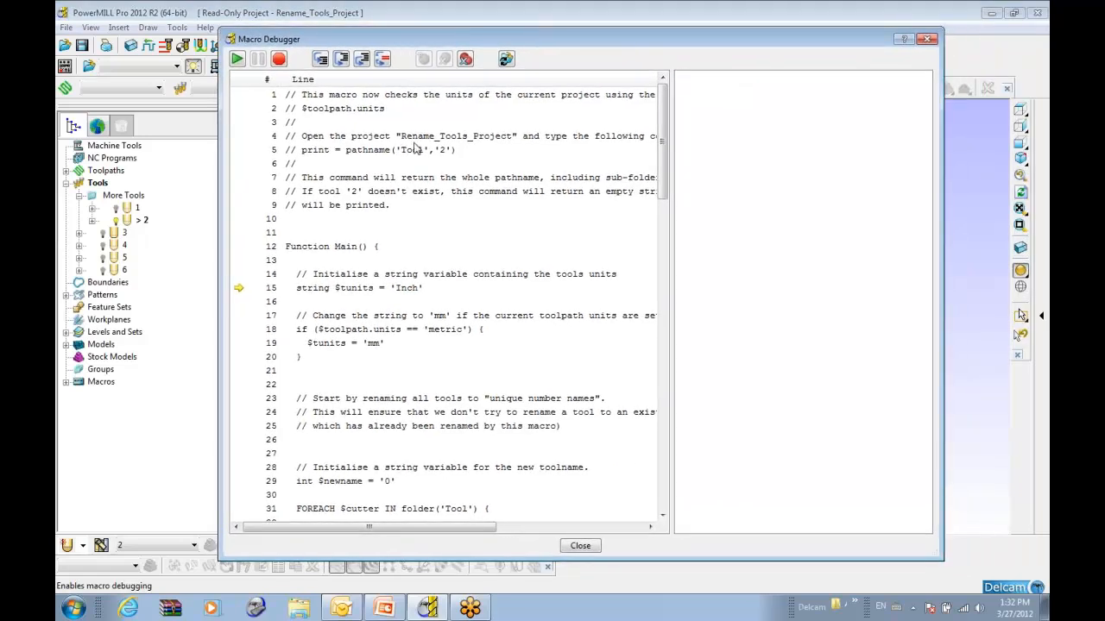
Review the macro's code from the opening comments through the Main function's tool-renaming loop
click(420, 219)
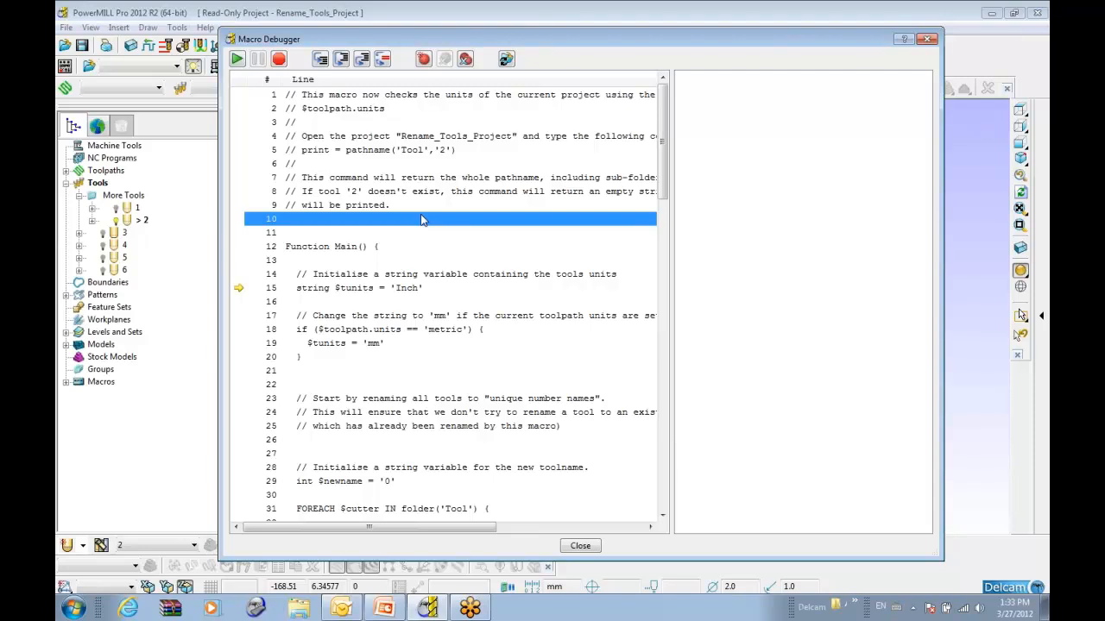
drag(666, 140, 662, 181)
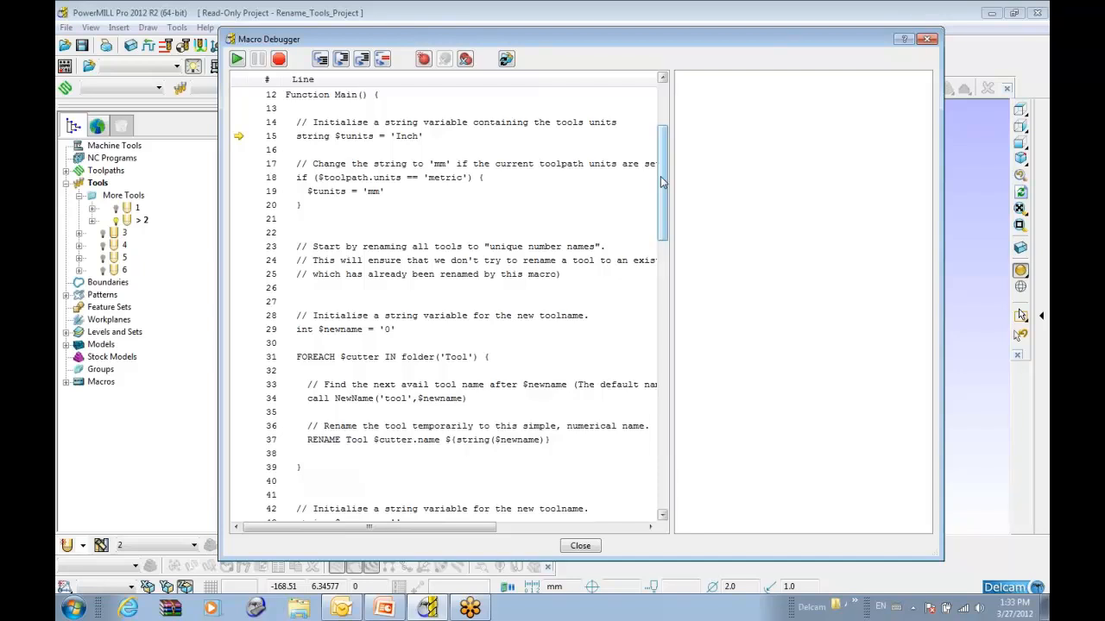
drag(662, 181, 662, 178)
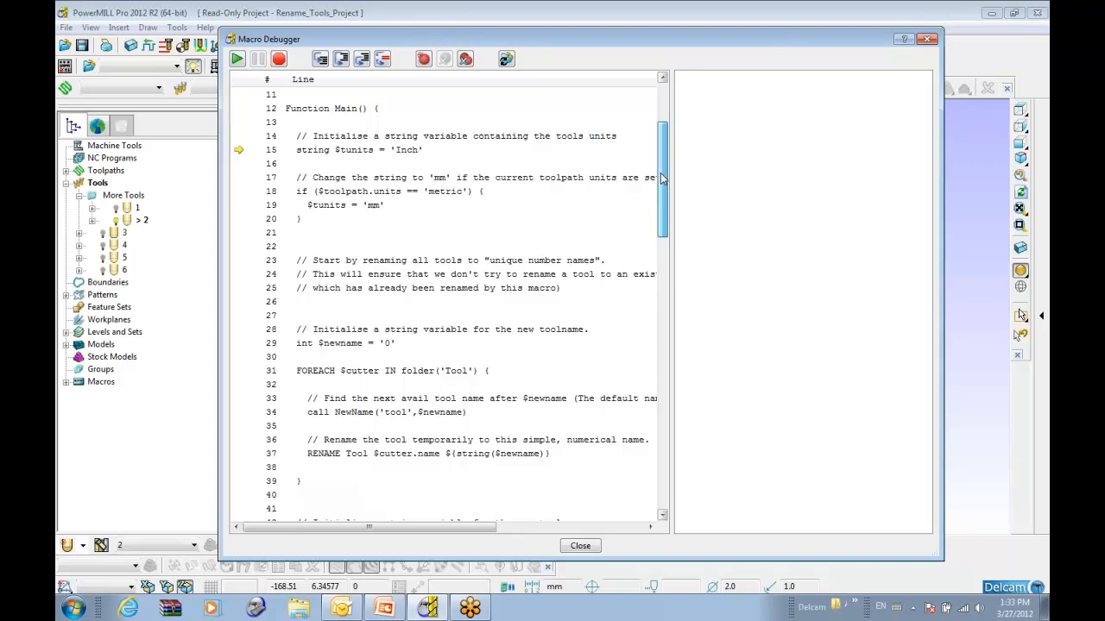
drag(663, 179, 662, 138)
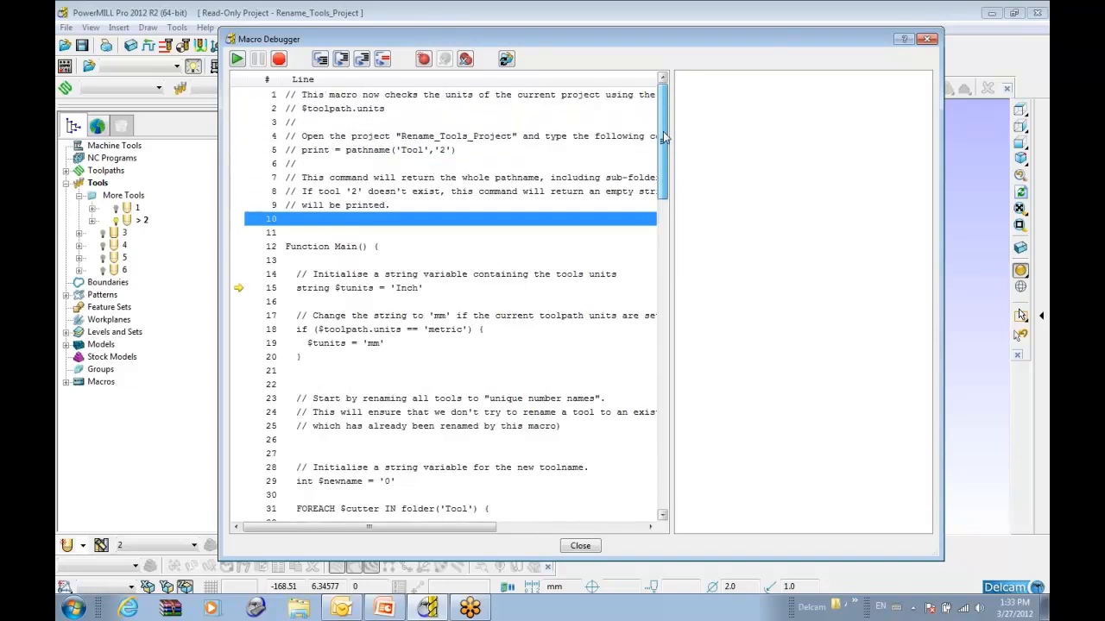
Step through the macro line by line up to the NewName call and inspect the cutter variable's parameters
click(320, 61)
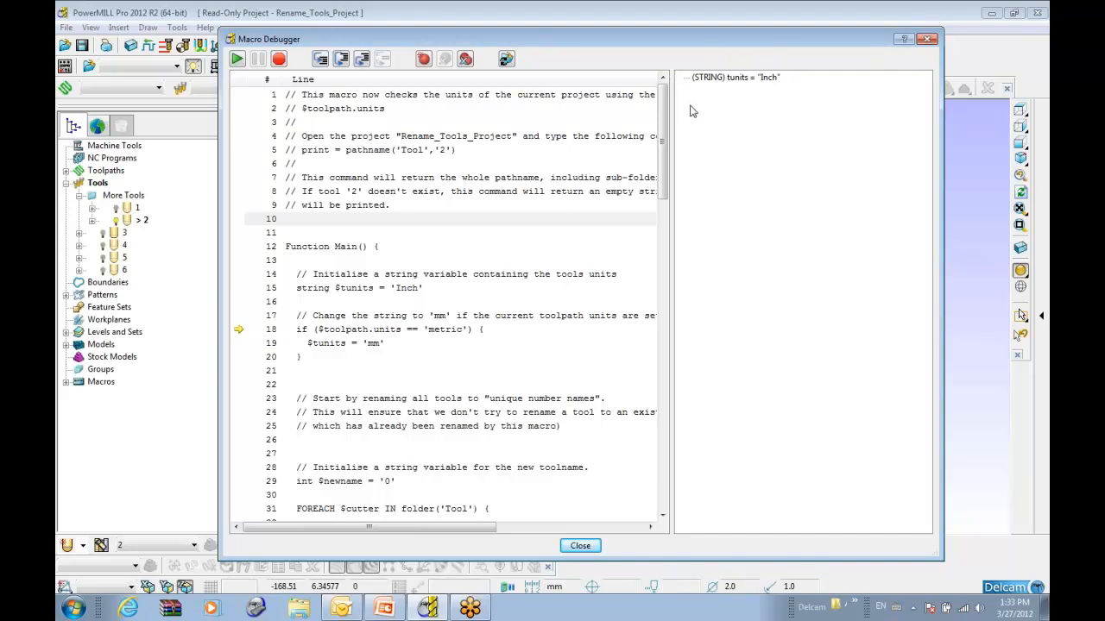
click(320, 60)
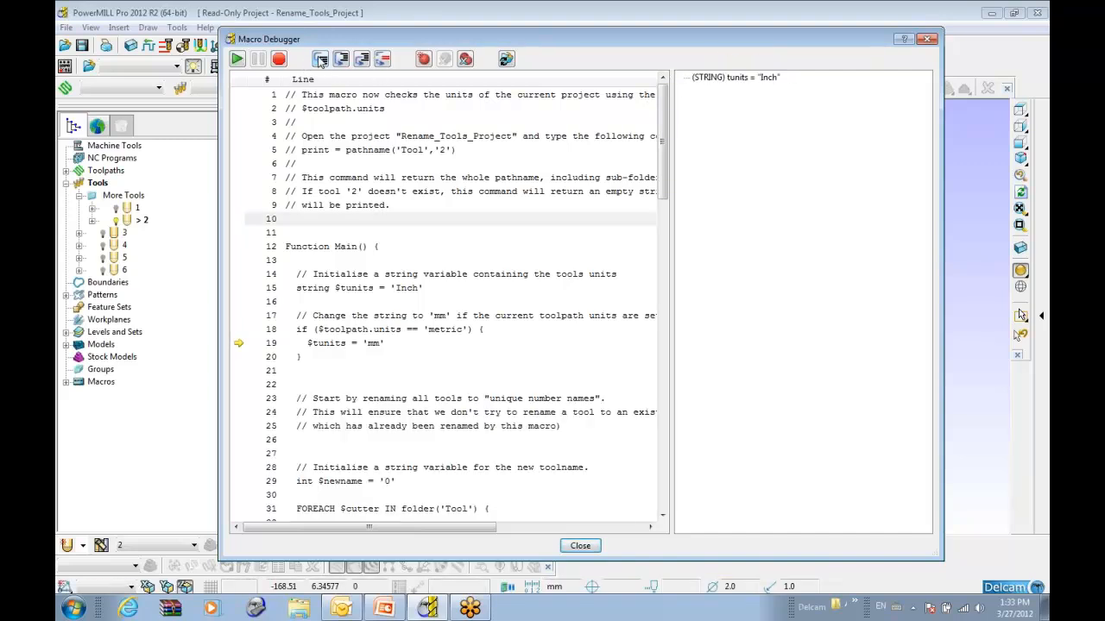
click(320, 61)
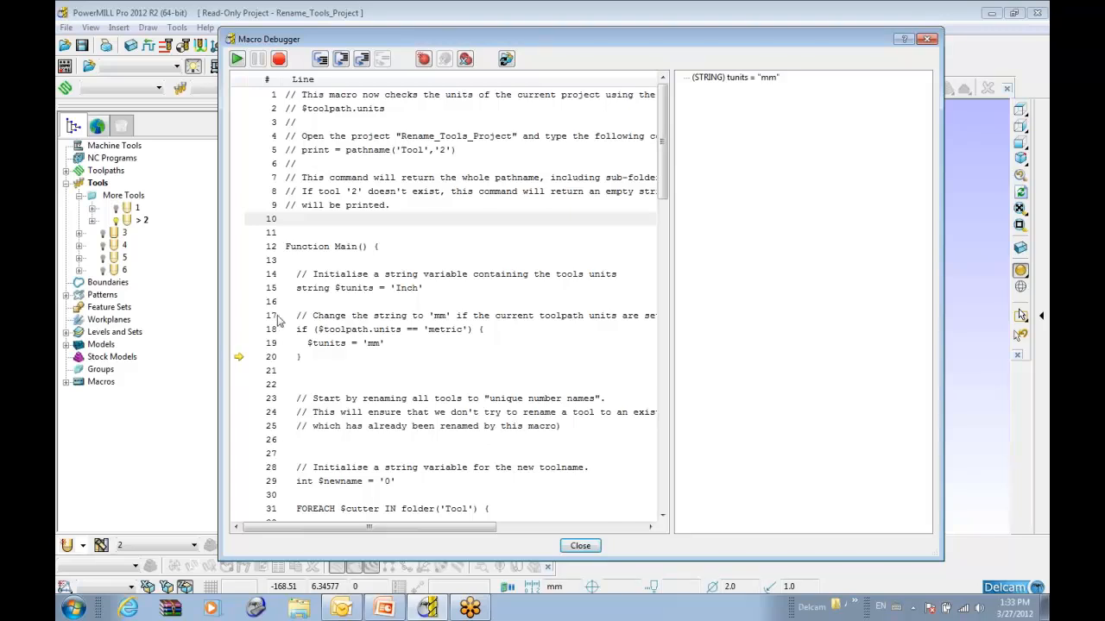
click(320, 59)
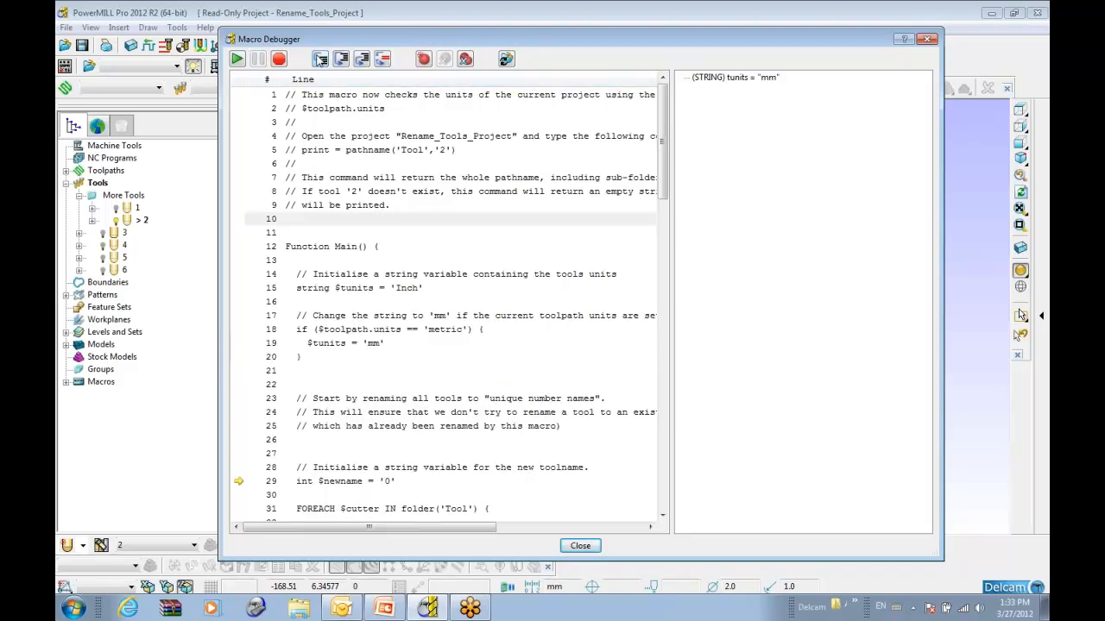
click(321, 59)
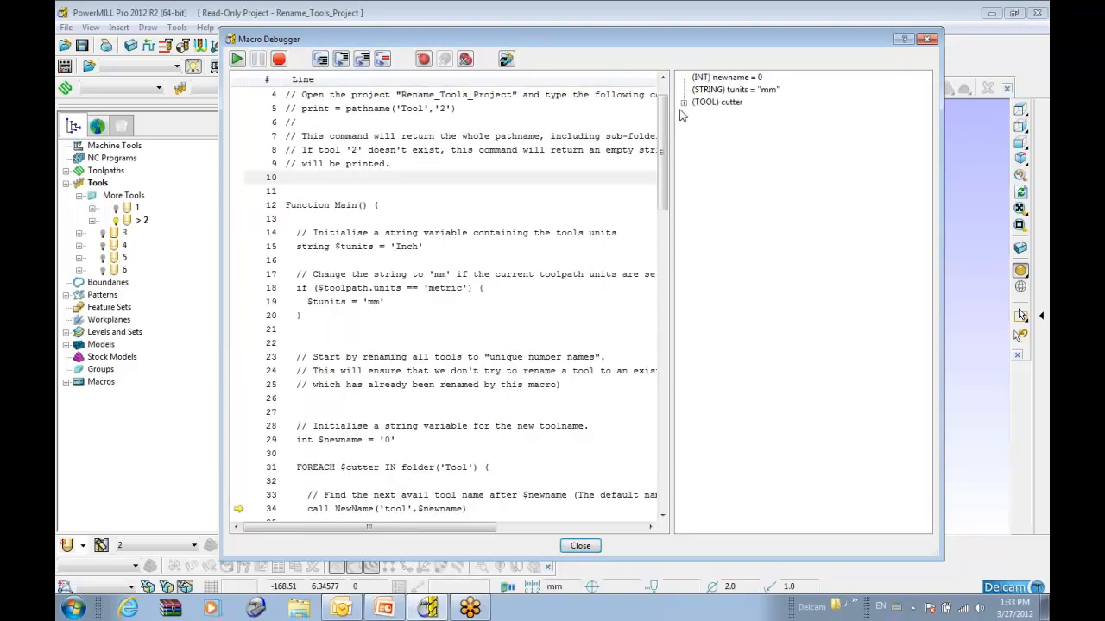
click(683, 103)
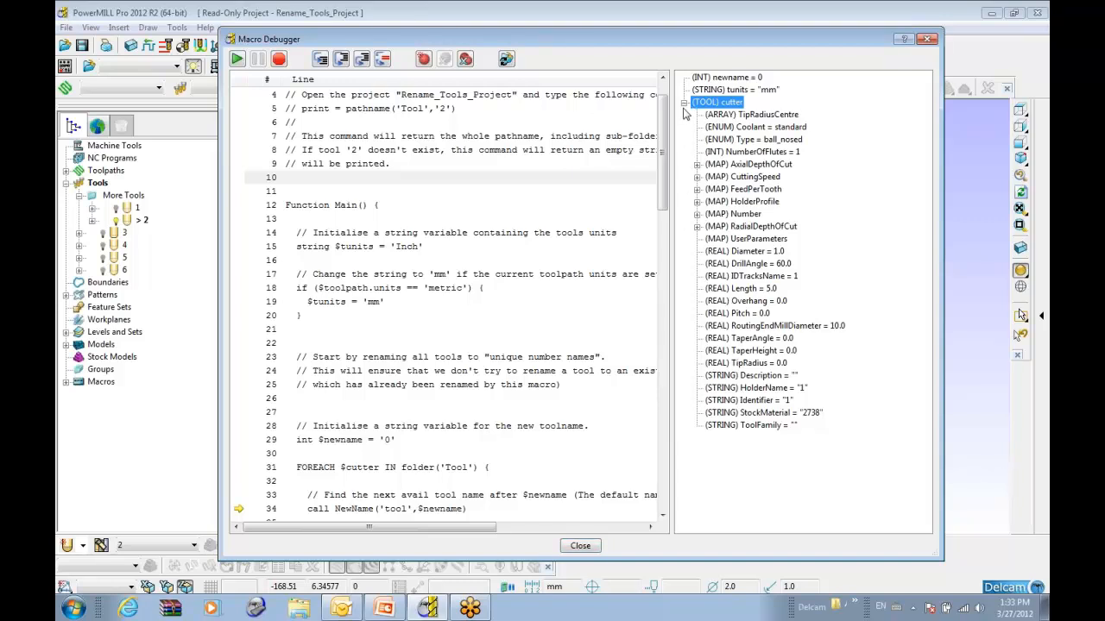
click(683, 103)
Step into the NewName function from line 34 and close the Macro Debugger
drag(661, 122, 661, 185)
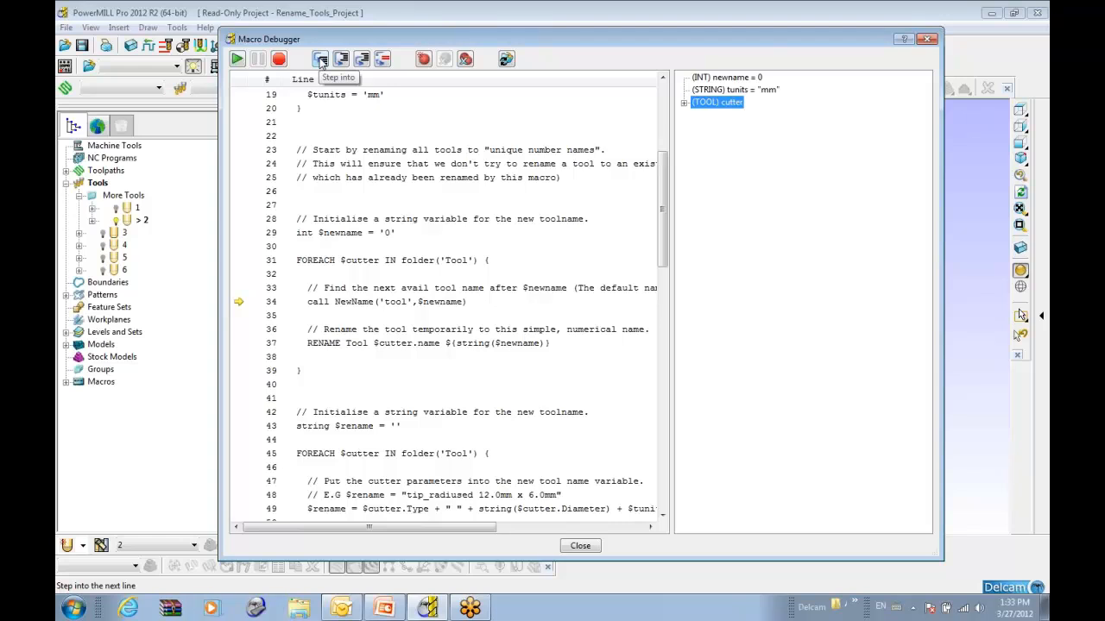
click(320, 60)
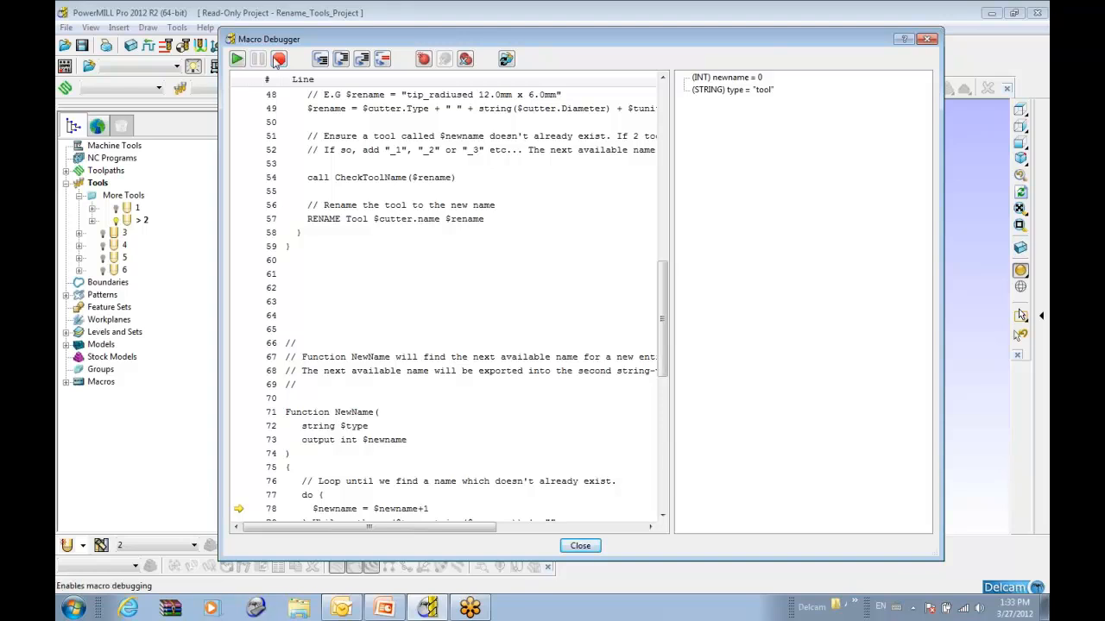
click(930, 39)
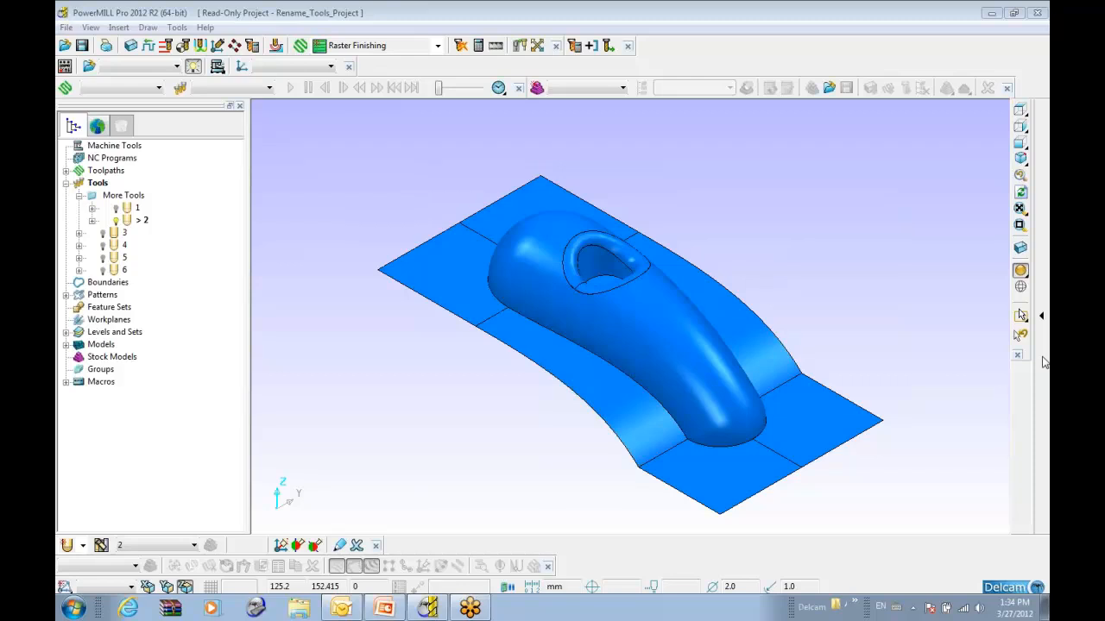
Show the Create text pane and close the Rename_Tools_Project project
click(1041, 321)
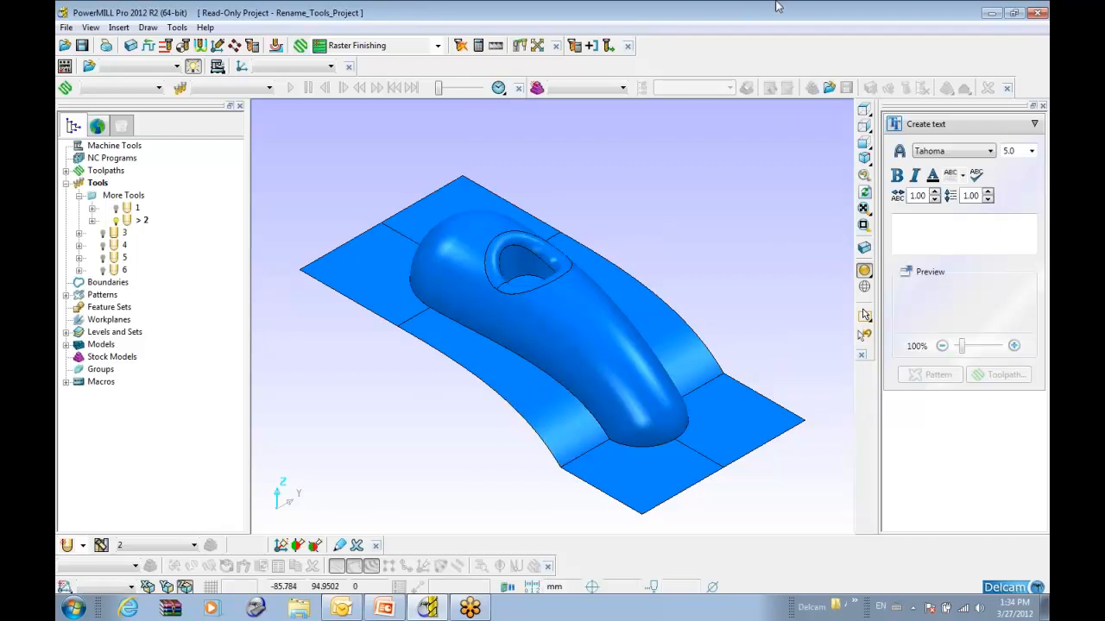
click(1036, 126)
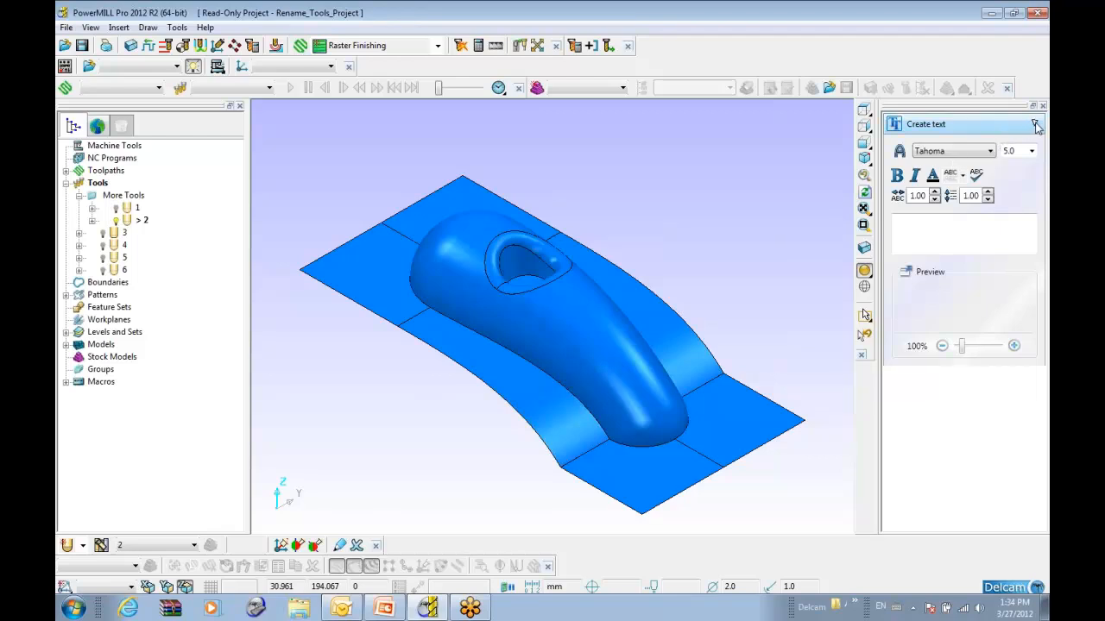
click(1035, 126)
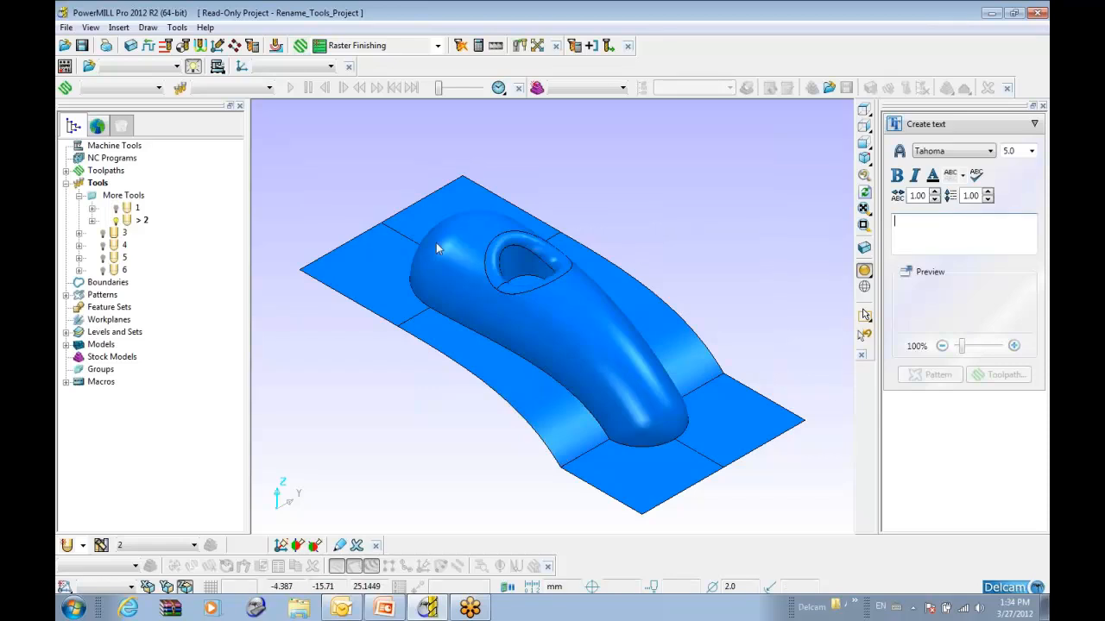
click(66, 27)
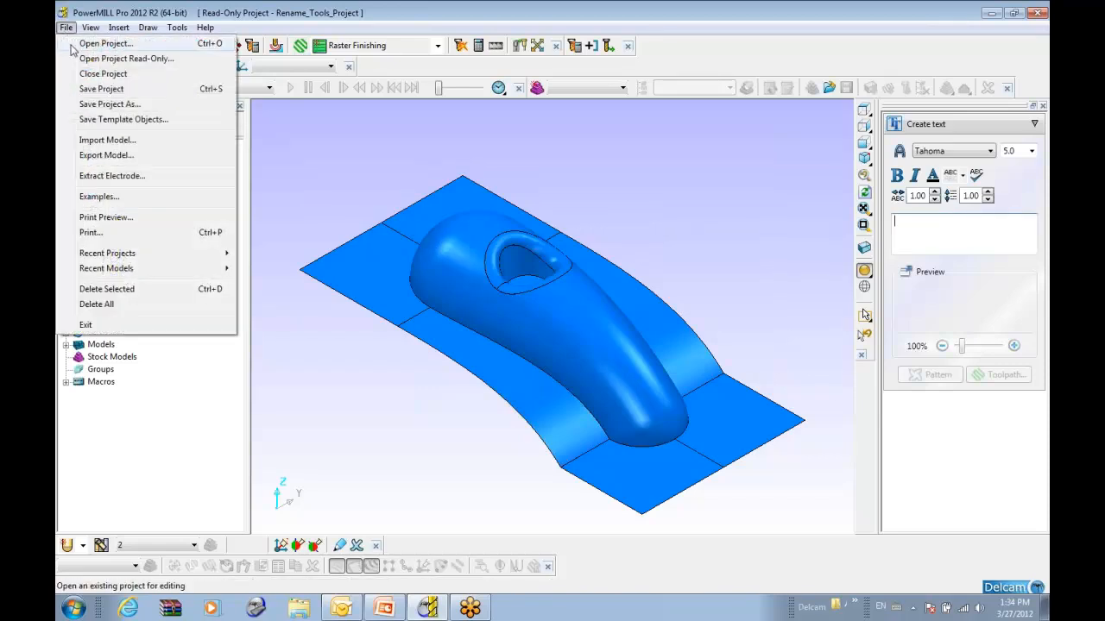
click(90, 74)
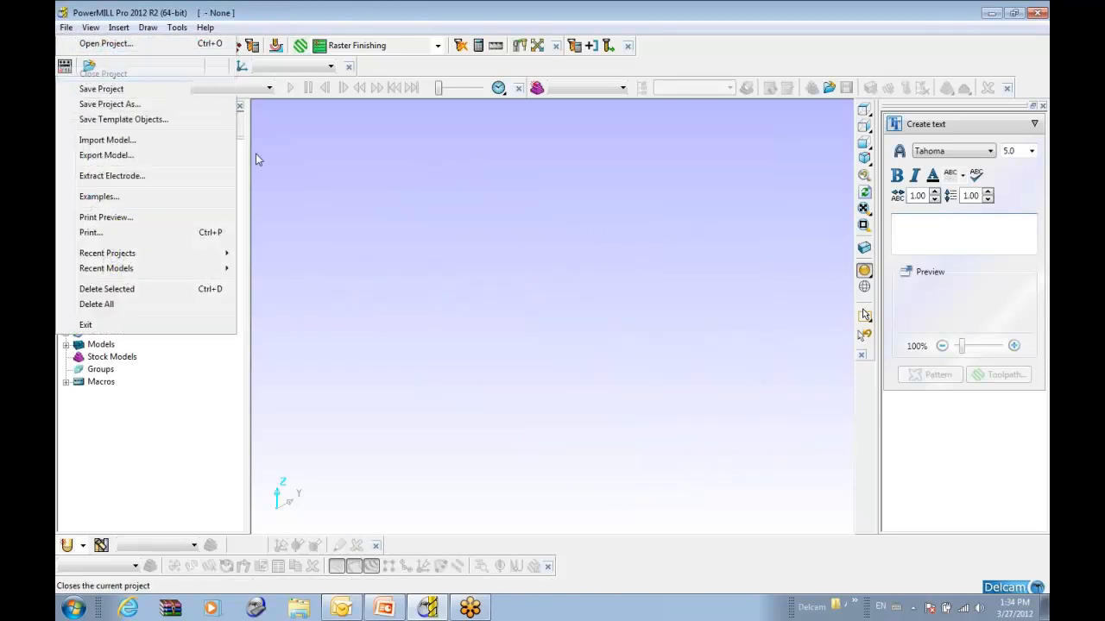
Enter a first name as the sample text and enlarge its preview to 200%
click(931, 244)
text(Michael)
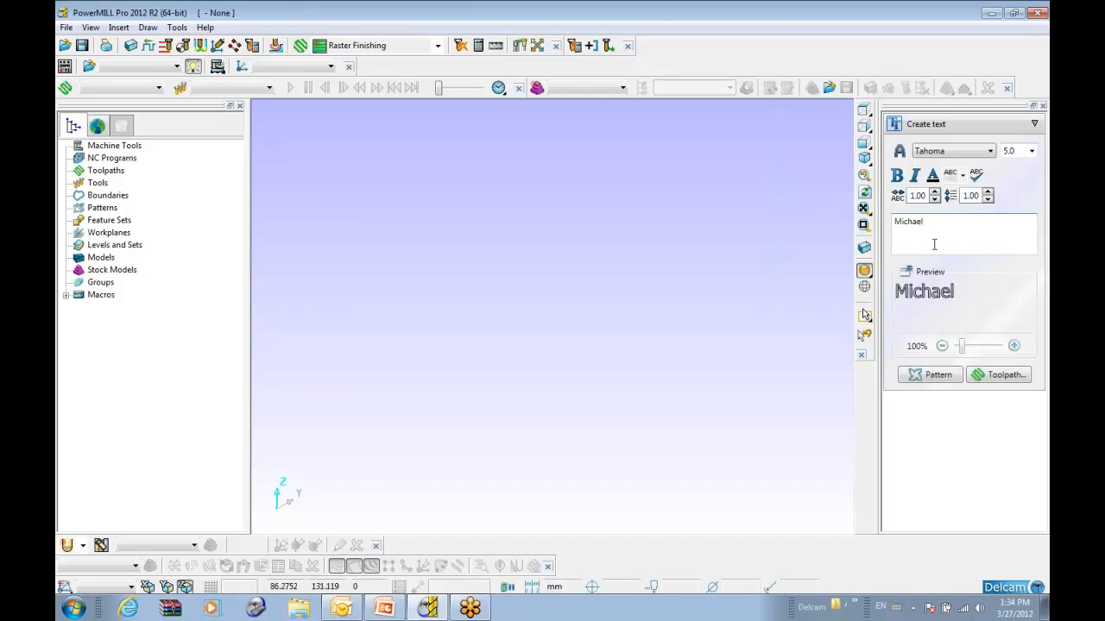
click(1014, 346)
click(1014, 346)
click(1014, 346)
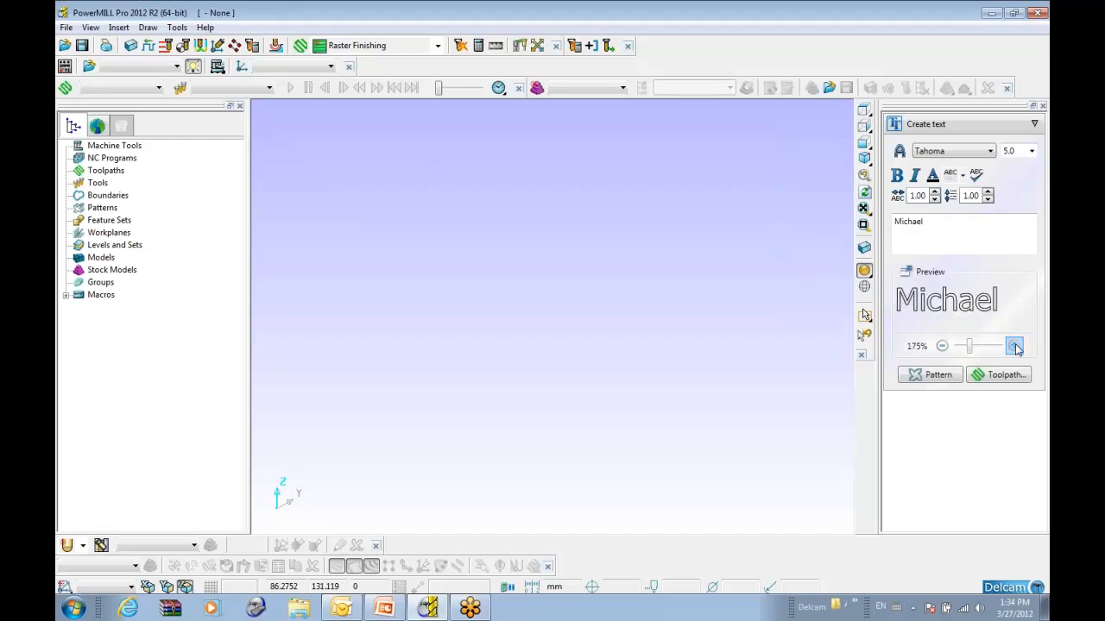
click(1014, 346)
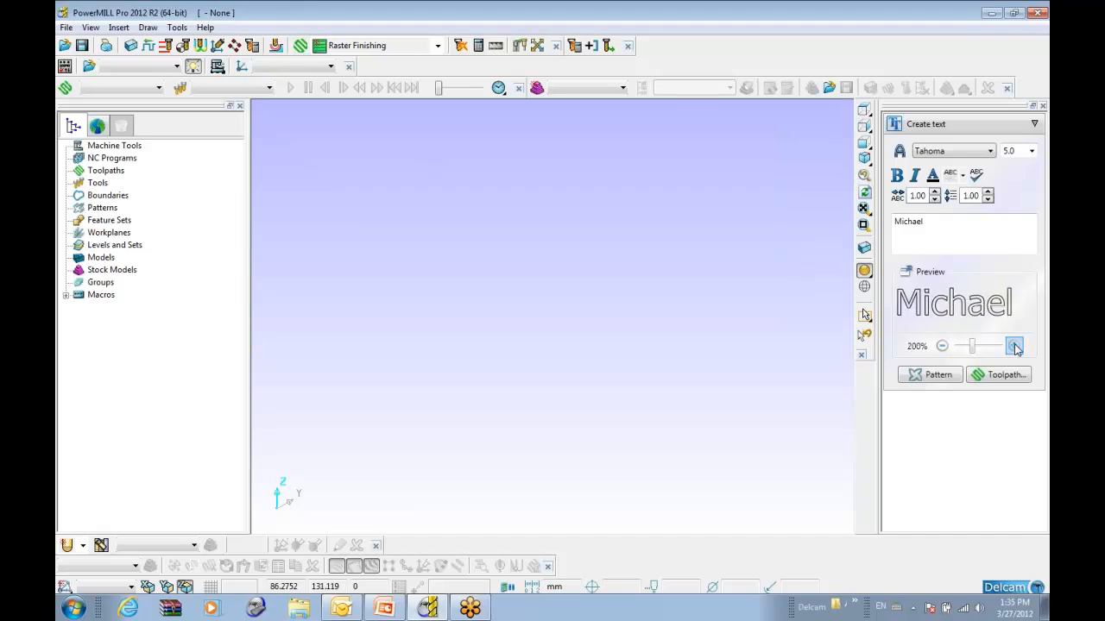
Set the text's font to KaiTi
click(989, 153)
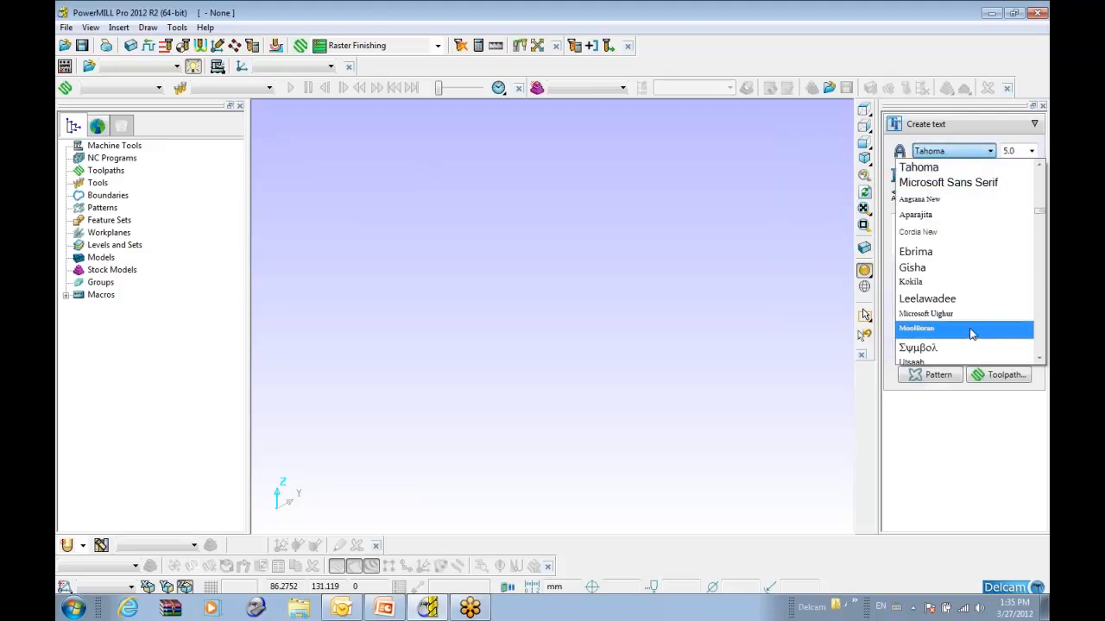
scroll(967, 320, down, 10)
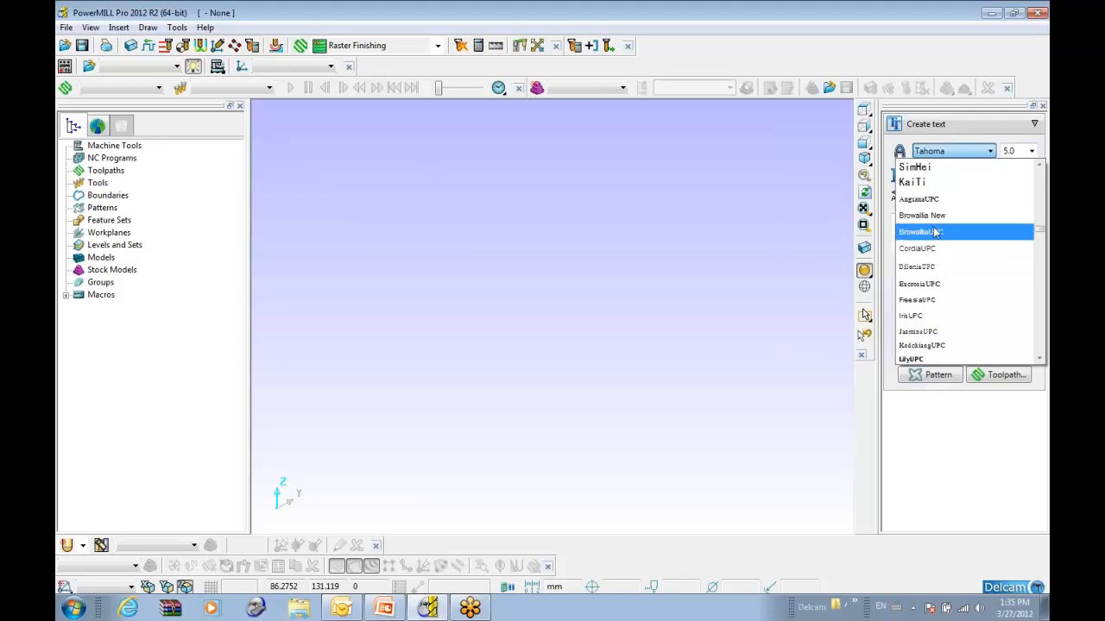
click(949, 183)
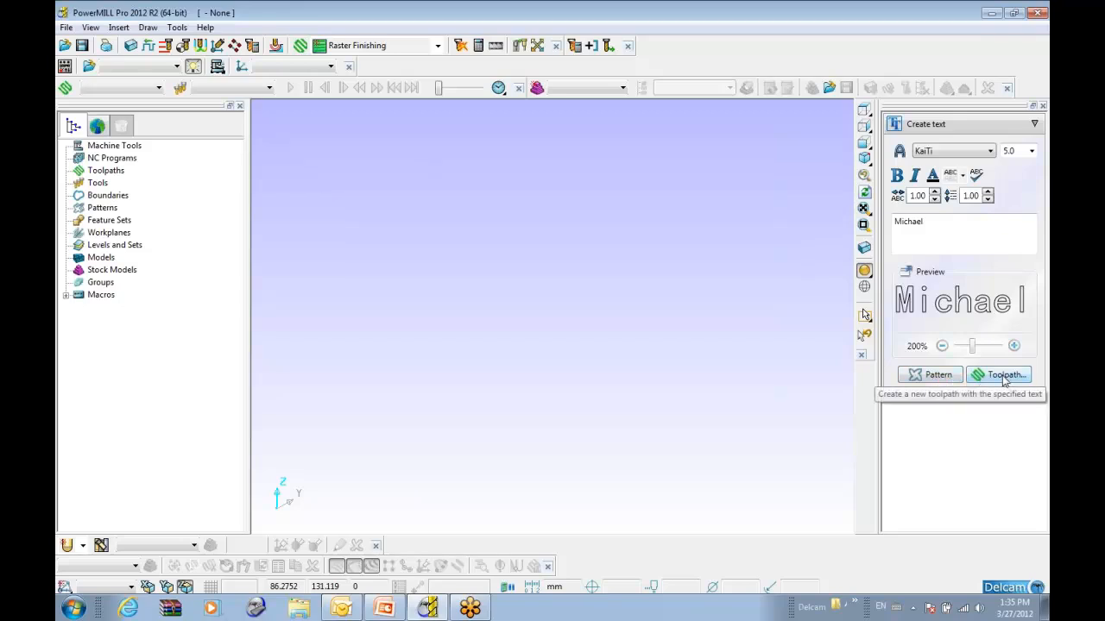
Create a pattern from the text and view its outlines up close
click(932, 374)
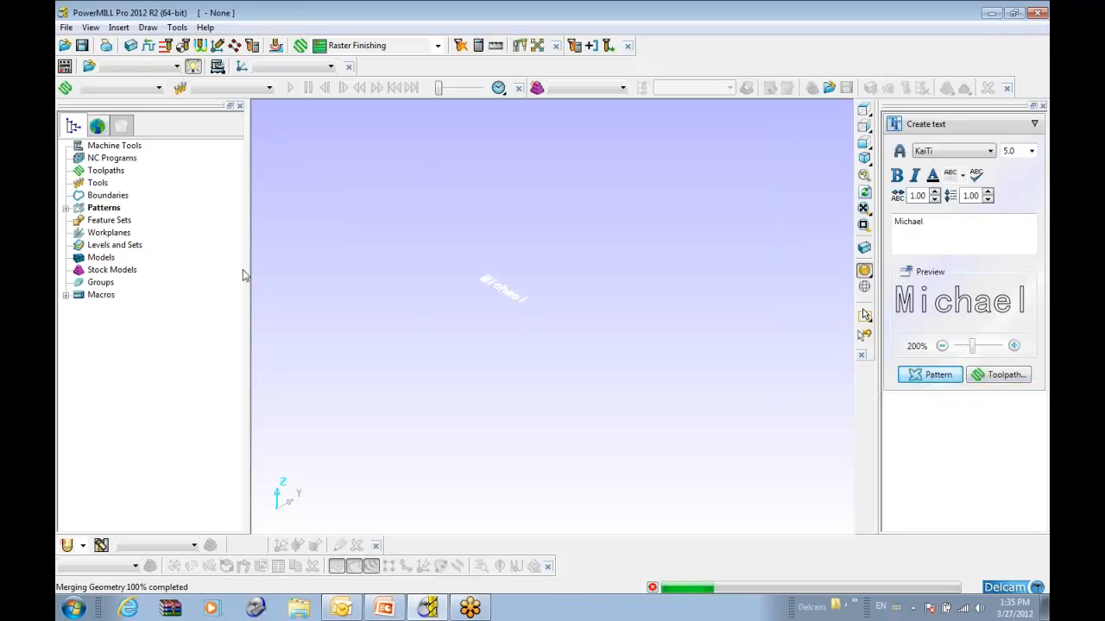
middle_drag(431, 300, 365, 284)
scroll(485, 298, up, 7)
Delete the pattern made from the text
click(93, 210)
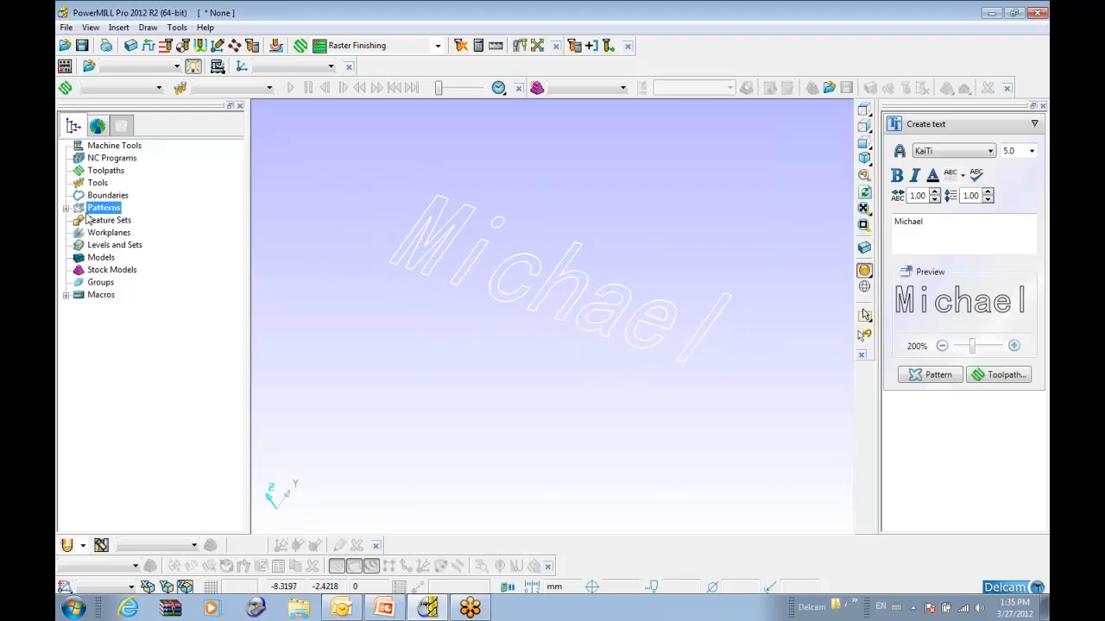
click(65, 208)
click(116, 222)
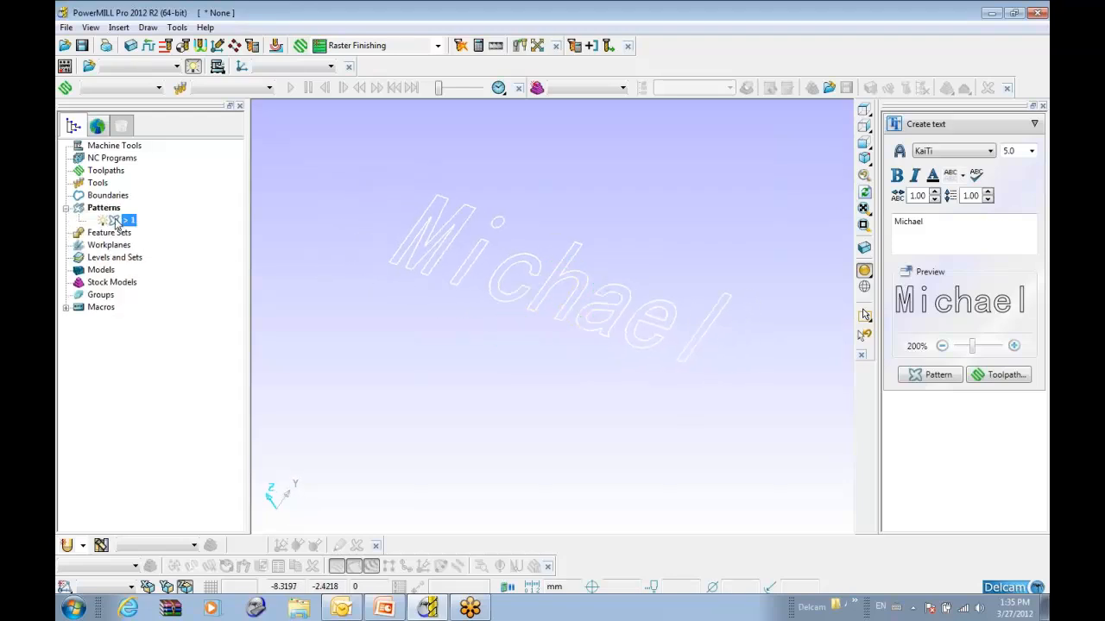
key(Delete)
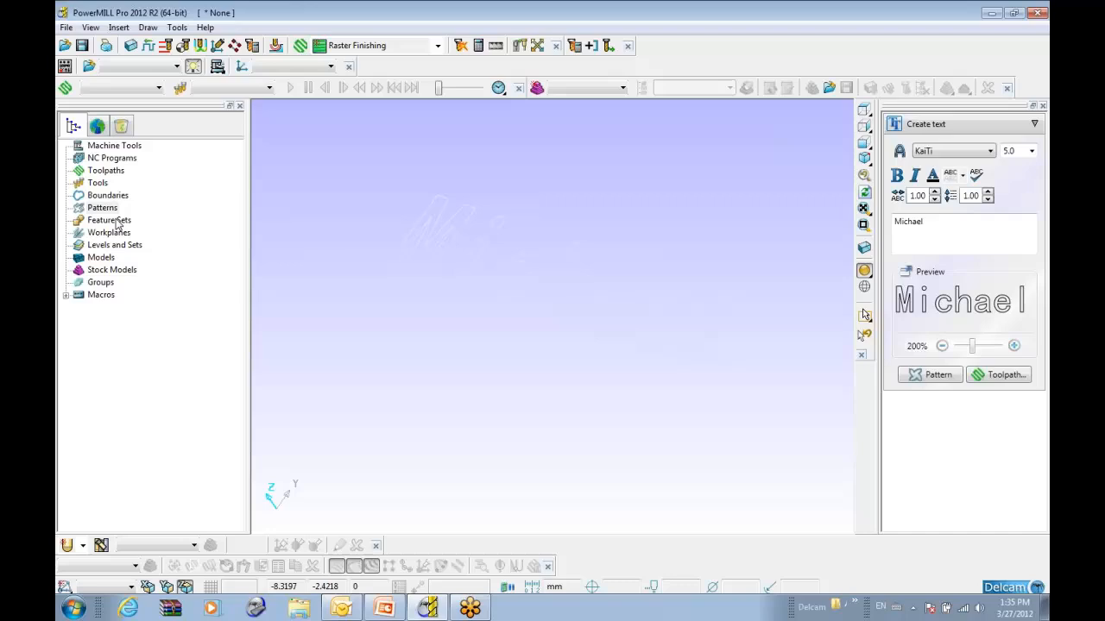
Review the tool, depth and tolerance settings for exporting the text as a toolpath, cancel them and collapse the Create text pane
click(1007, 380)
drag(217, 27, 352, 89)
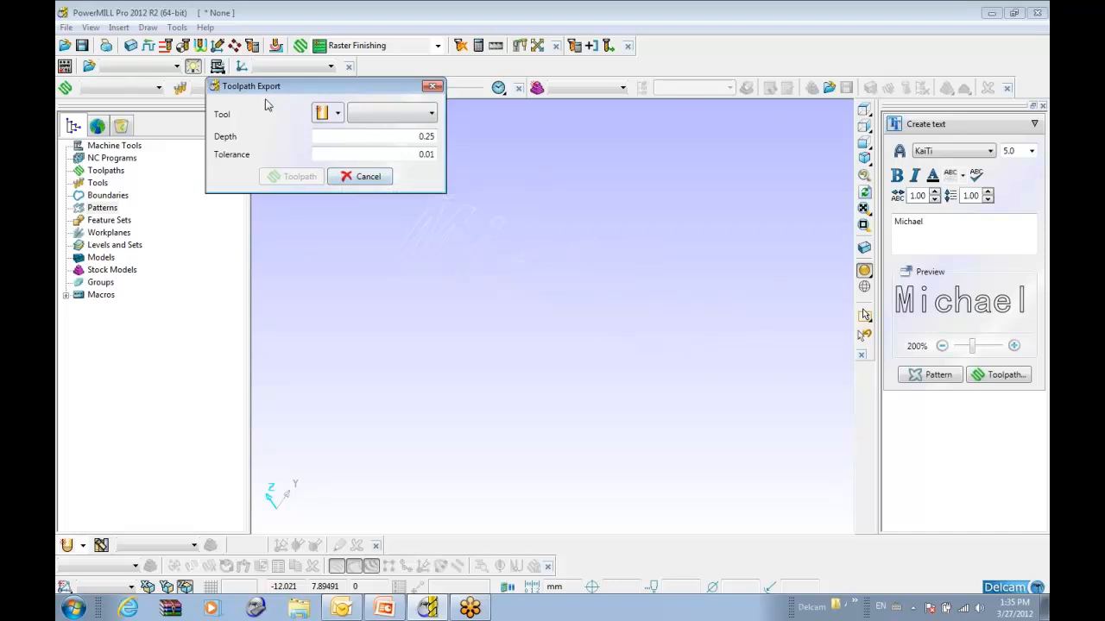
click(368, 178)
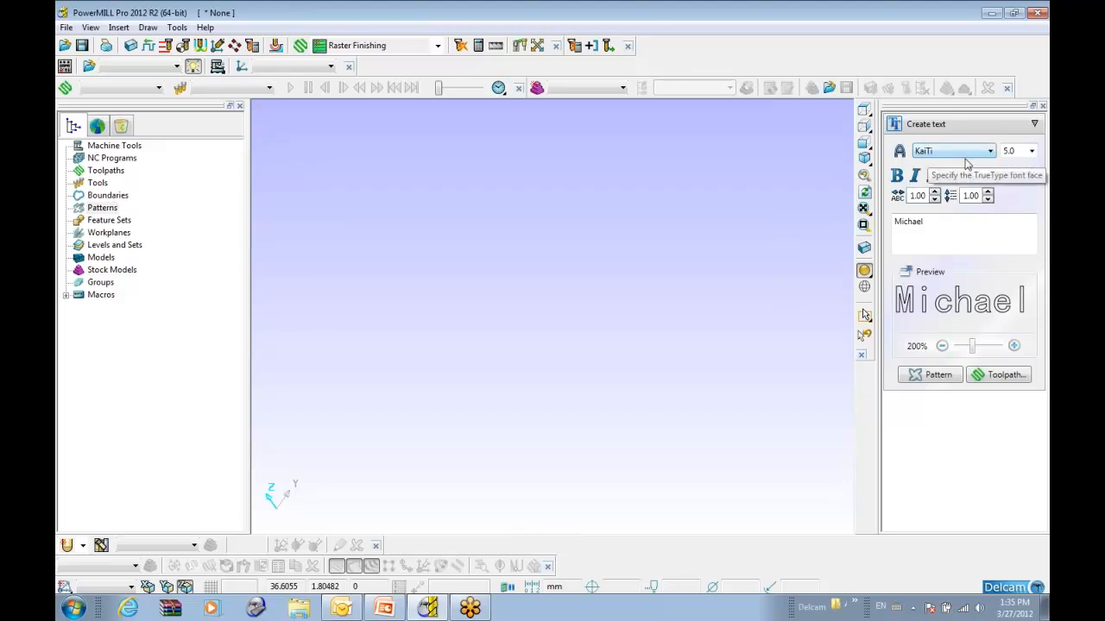
click(1034, 125)
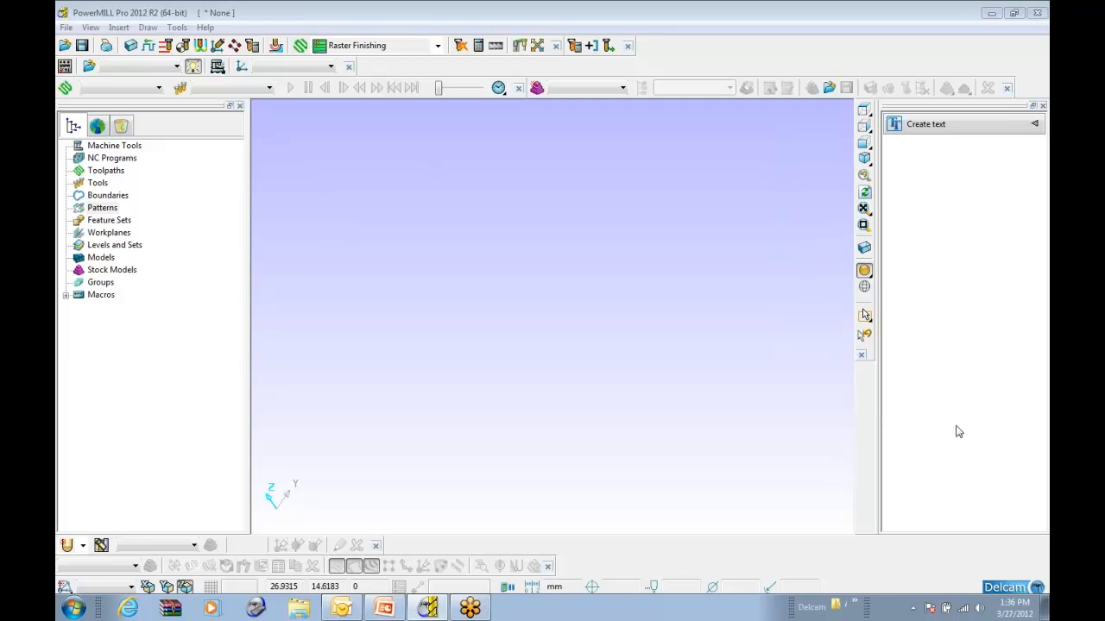
Expand the Create text pane and switch toolpath simulation to constant-rate point jumping and back to simulating at the feed rate
click(1035, 125)
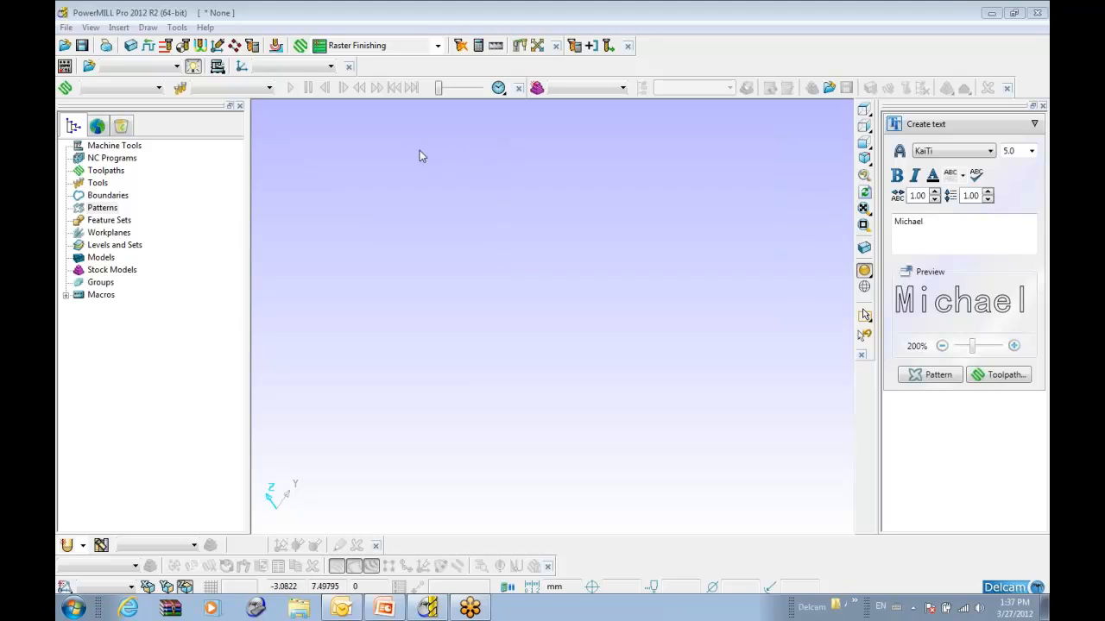
mouse_move(498, 90)
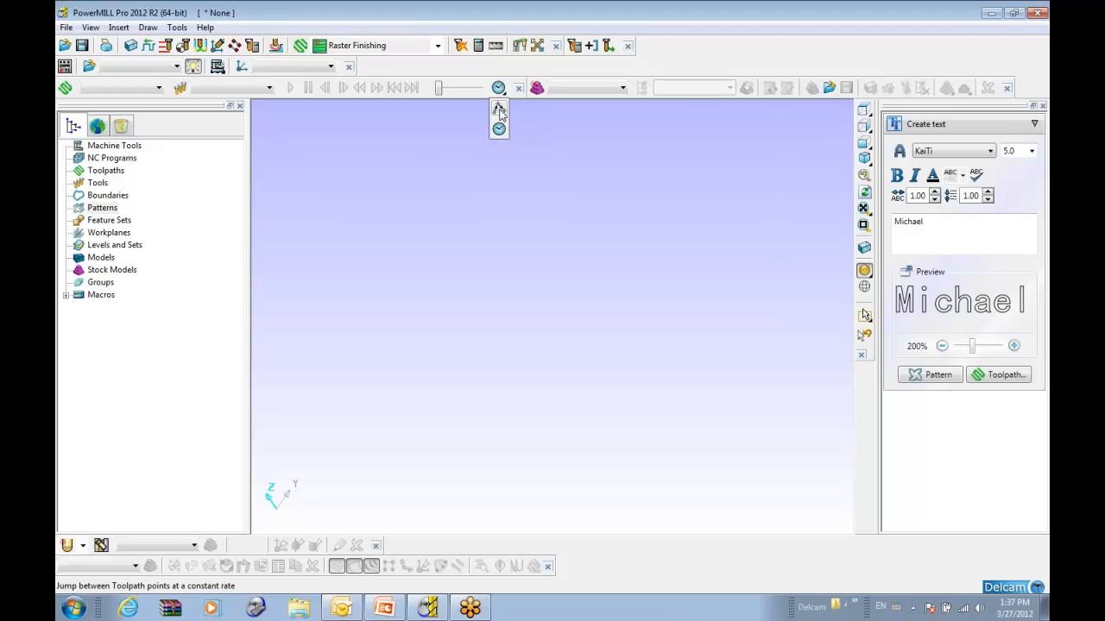
click(499, 110)
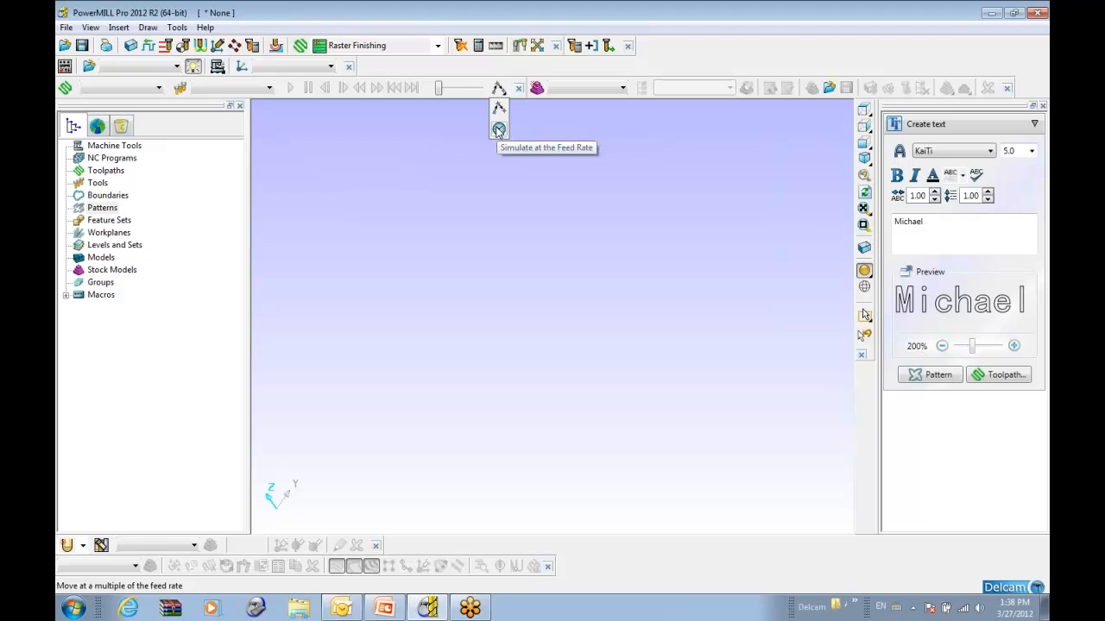
click(499, 129)
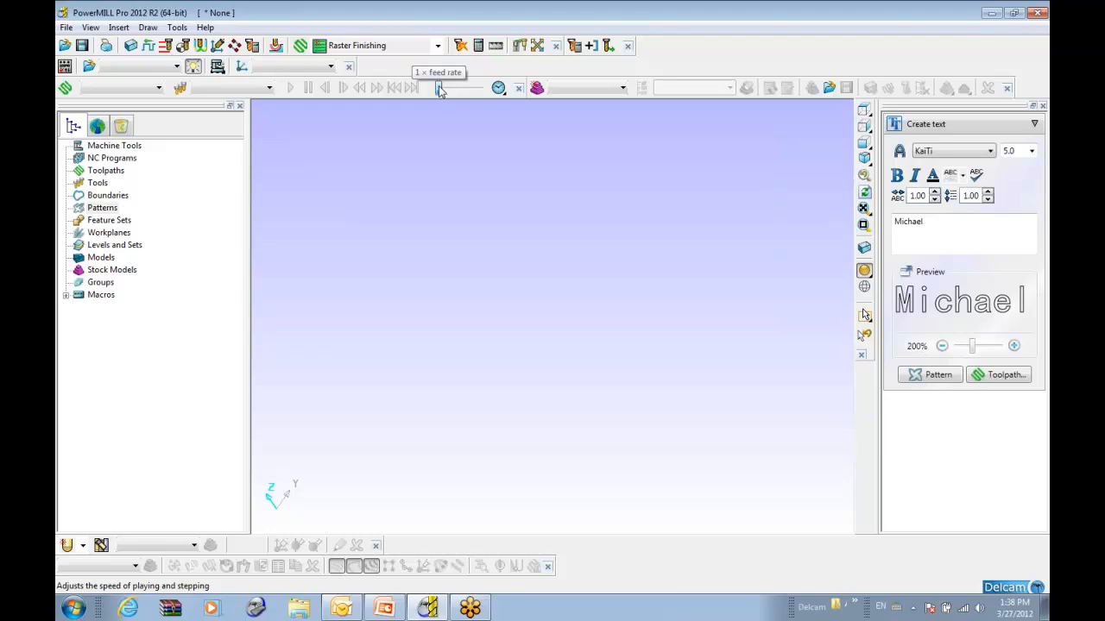
Raise the toolpath simulation speed through 68 × feed rate up to its maximum multiple
drag(440, 91, 468, 90)
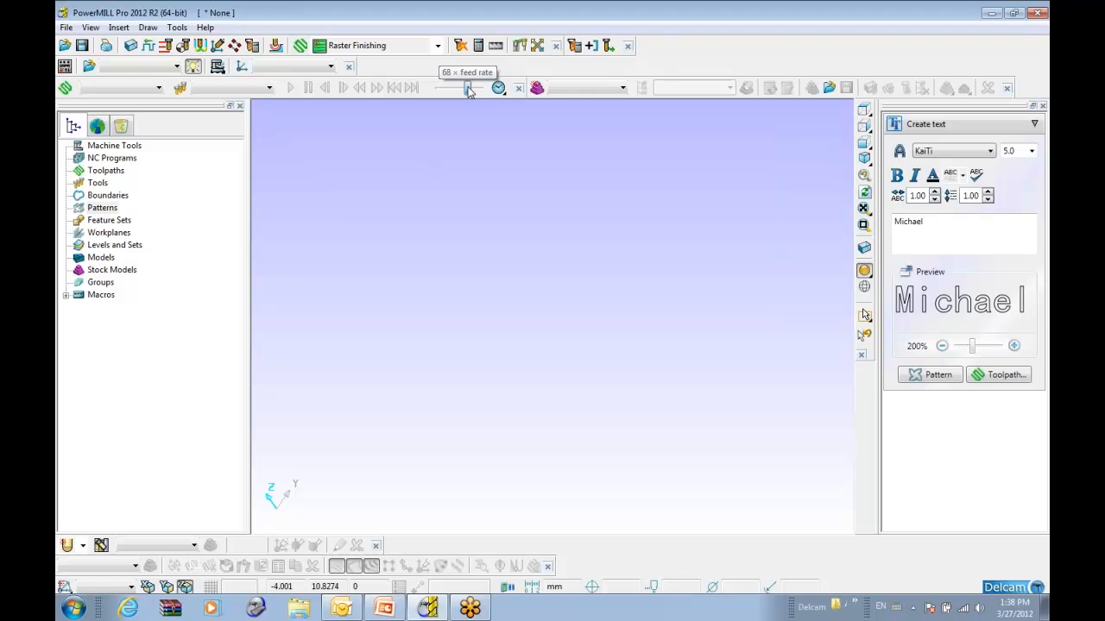
drag(468, 91, 480, 91)
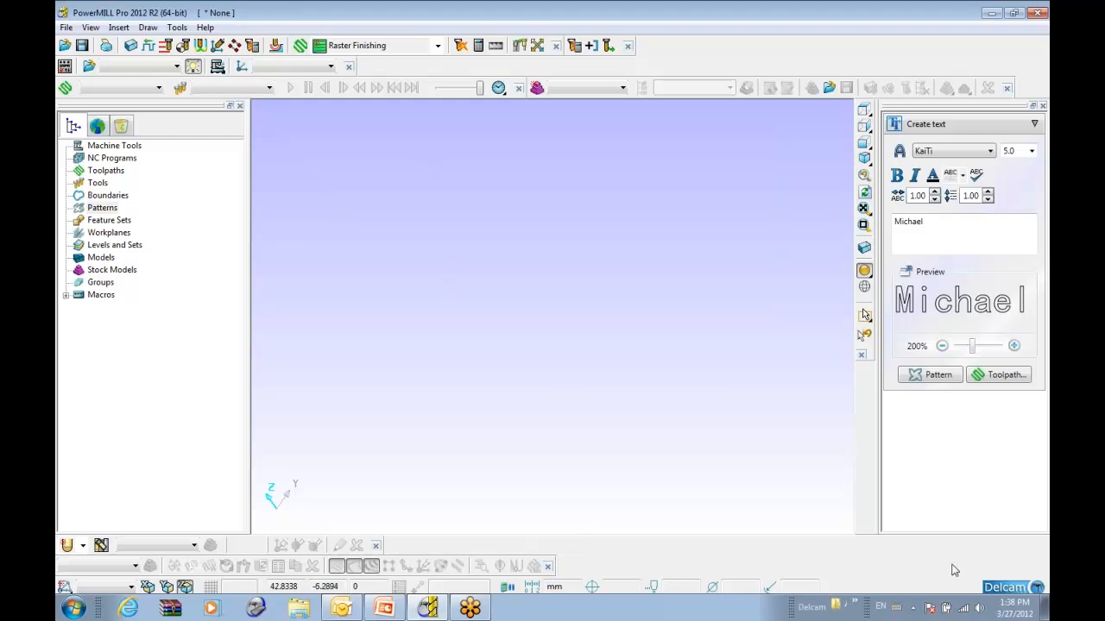
click(1036, 581)
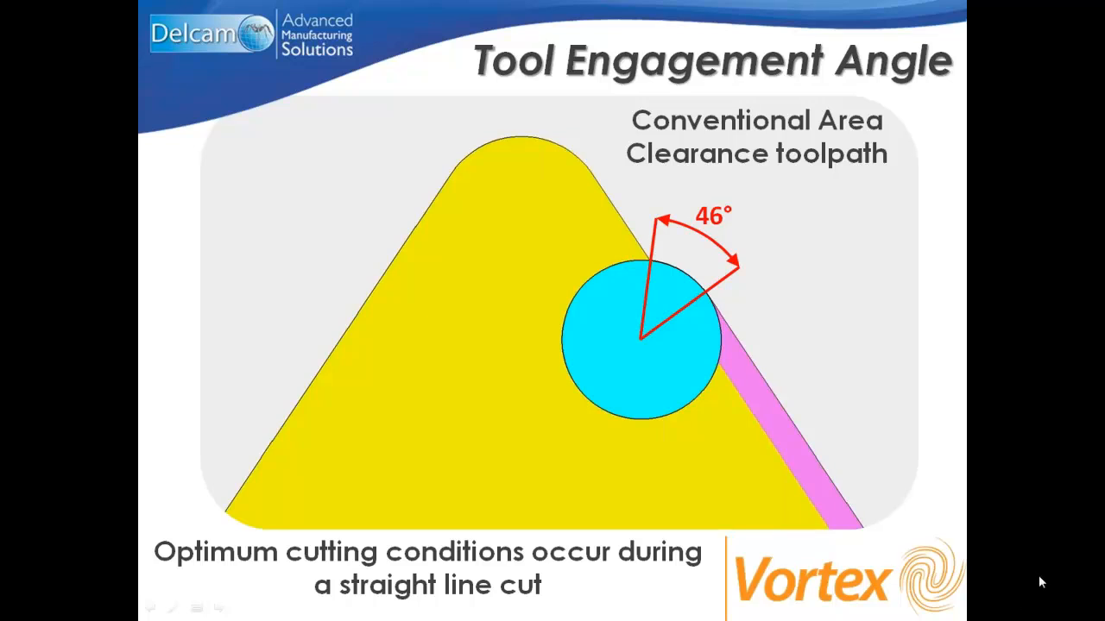
click(962, 517)
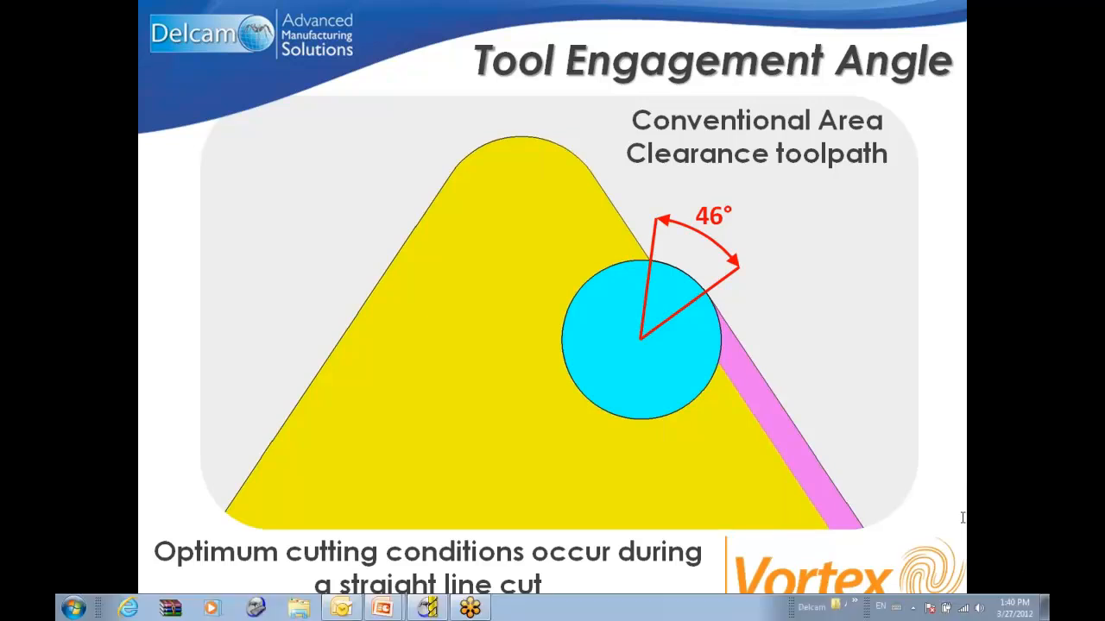